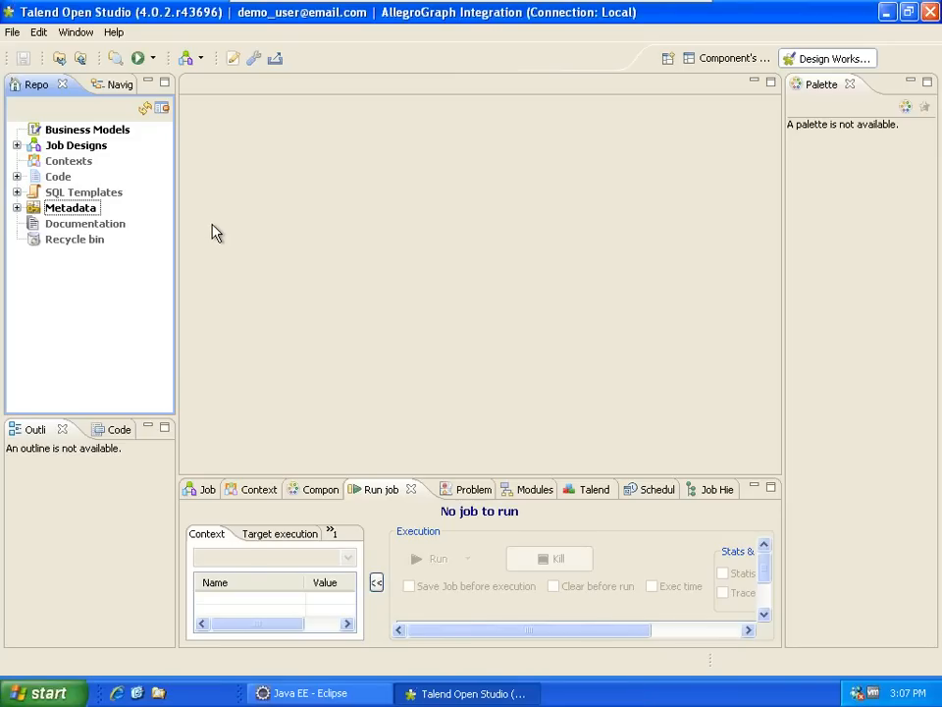
# - Expand Job Designs in the Repository to reveal the SampleAllegroGraphETL job
pyautogui.click(16, 145)
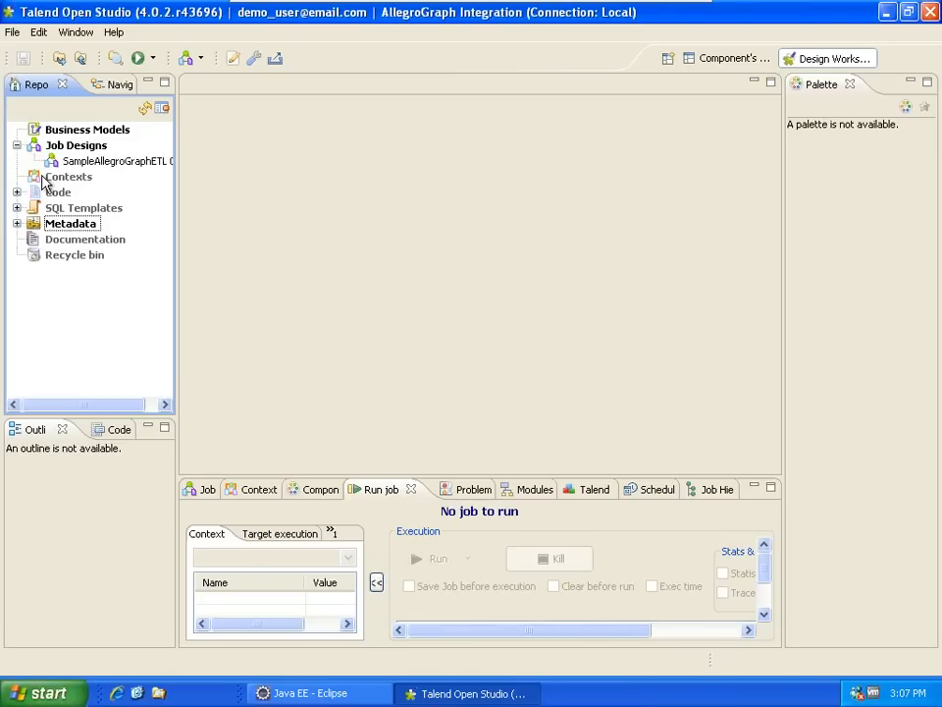
# - Create a new job named SampleIntegration under Job Designs
pyautogui.rightClick(67, 146)
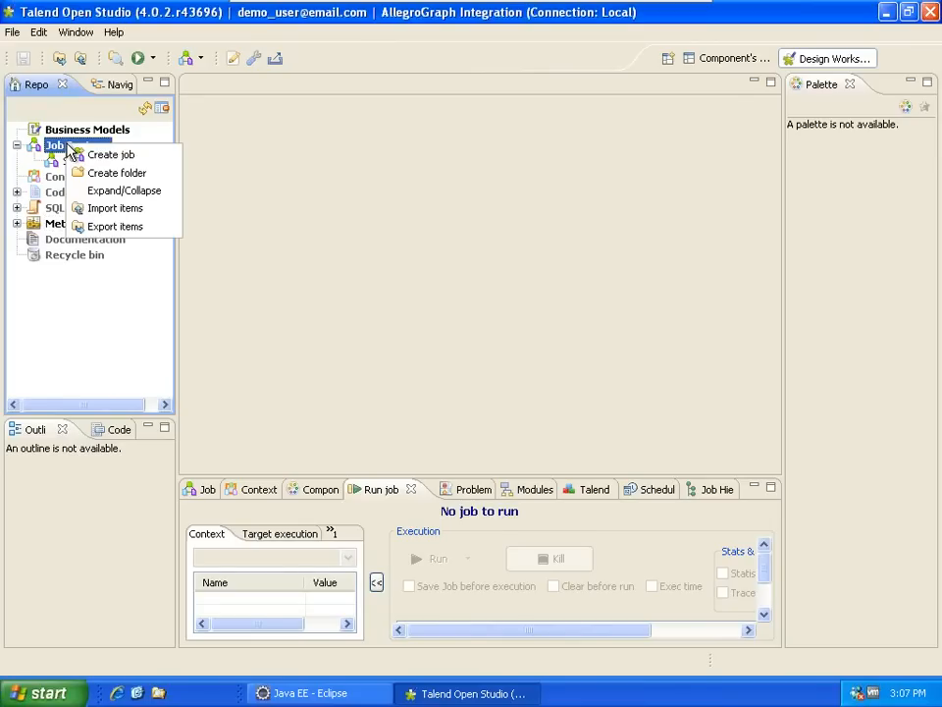
pyautogui.click(103, 157)
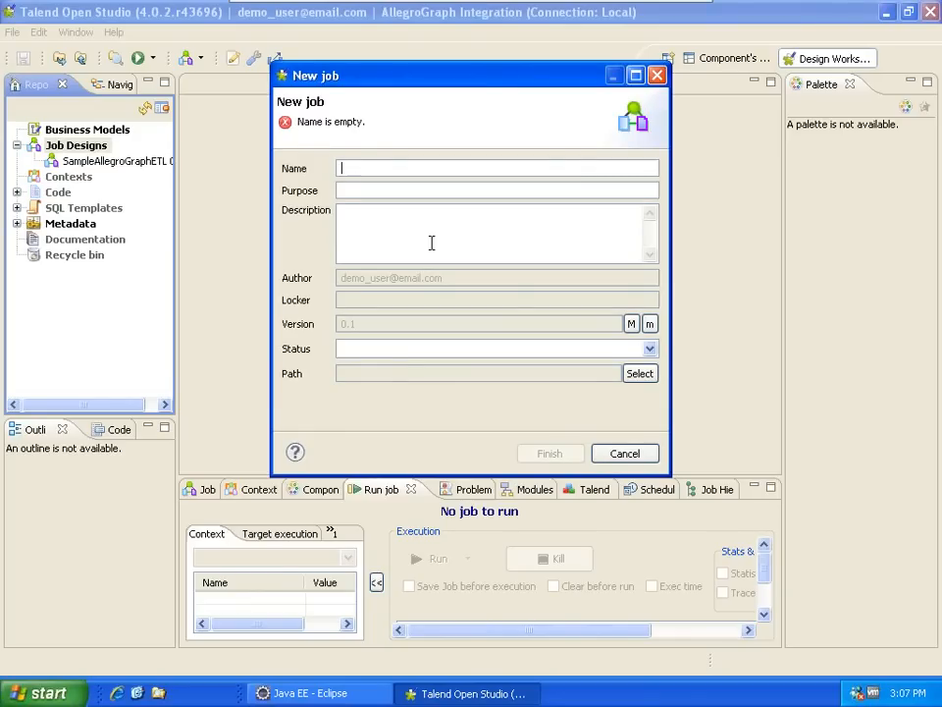
pyautogui.write('Sa')
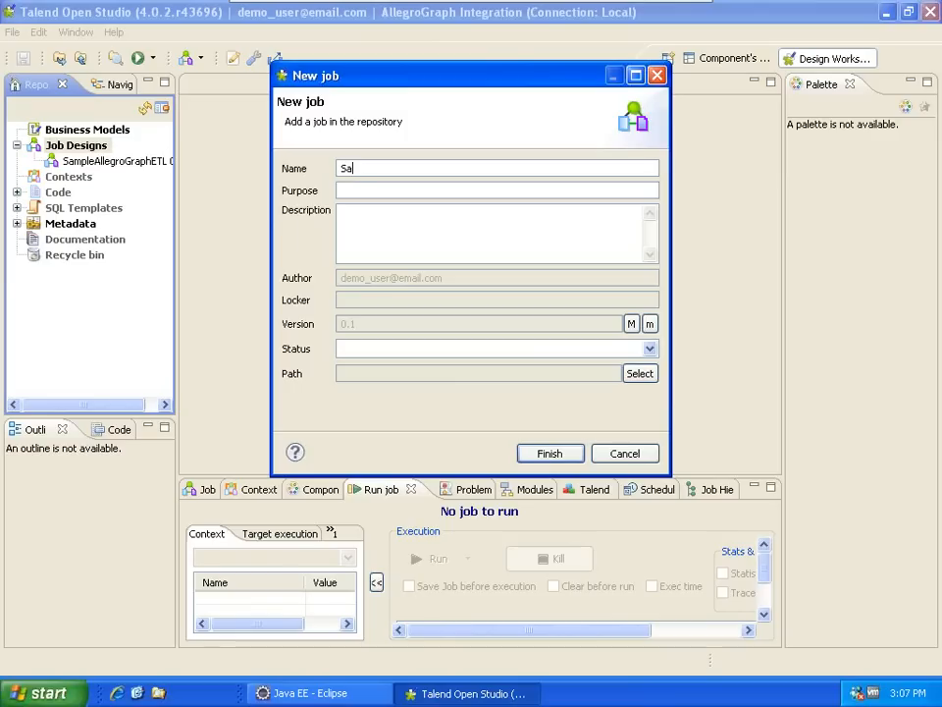
pyautogui.write('mpleIntegration')
pyautogui.click(547, 455)
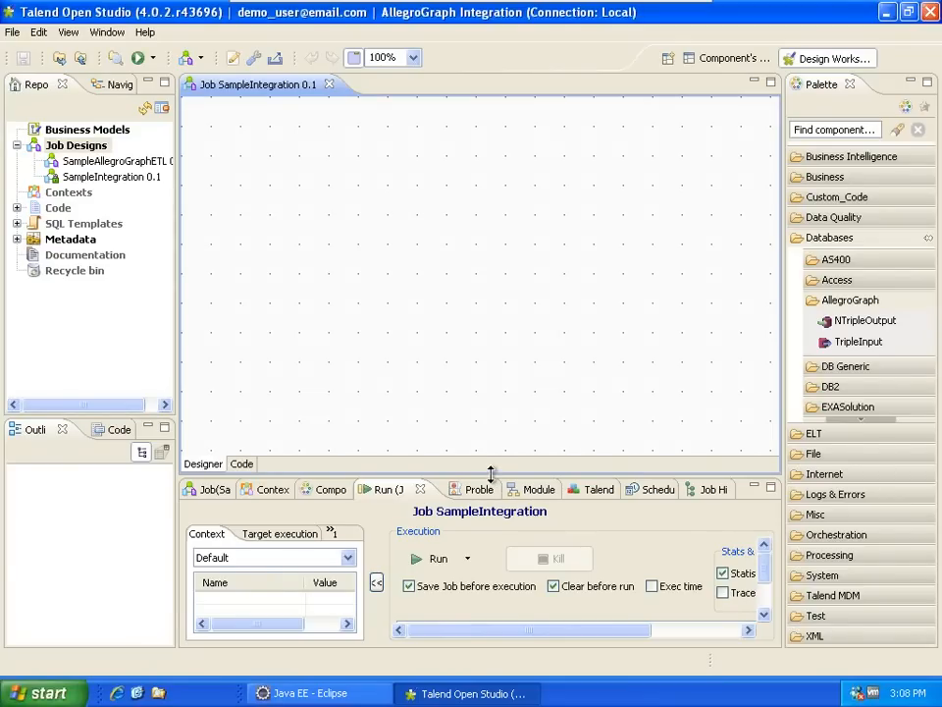
# - Drop the EmployeesDB employees table schema onto the canvas as a tMysqlInput component
pyautogui.moveTo(491, 475); pyautogui.dragTo(481, 379)
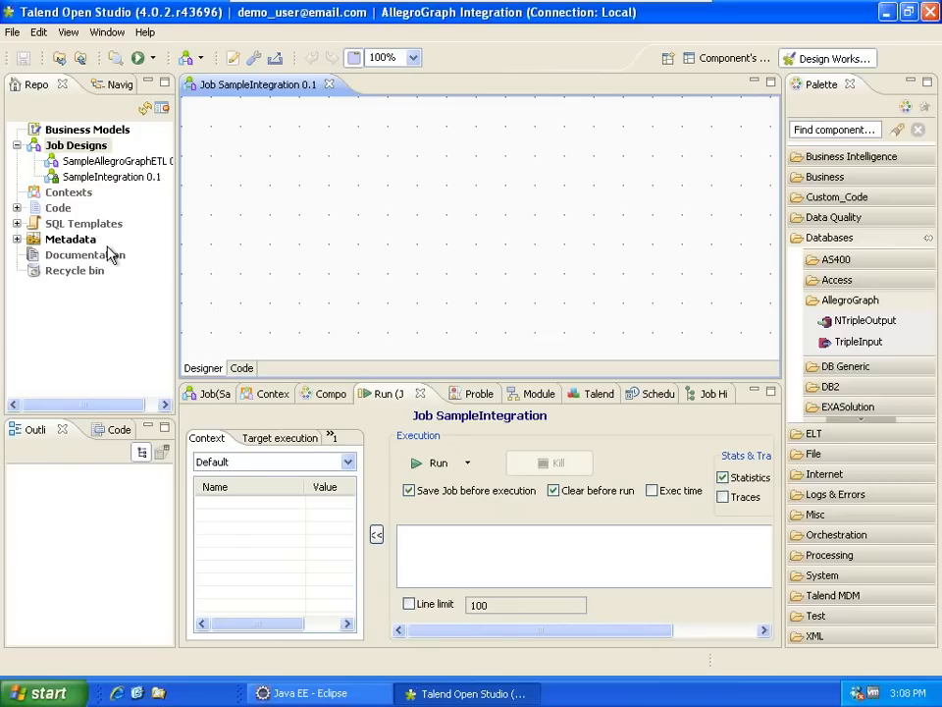
pyautogui.click(16, 239)
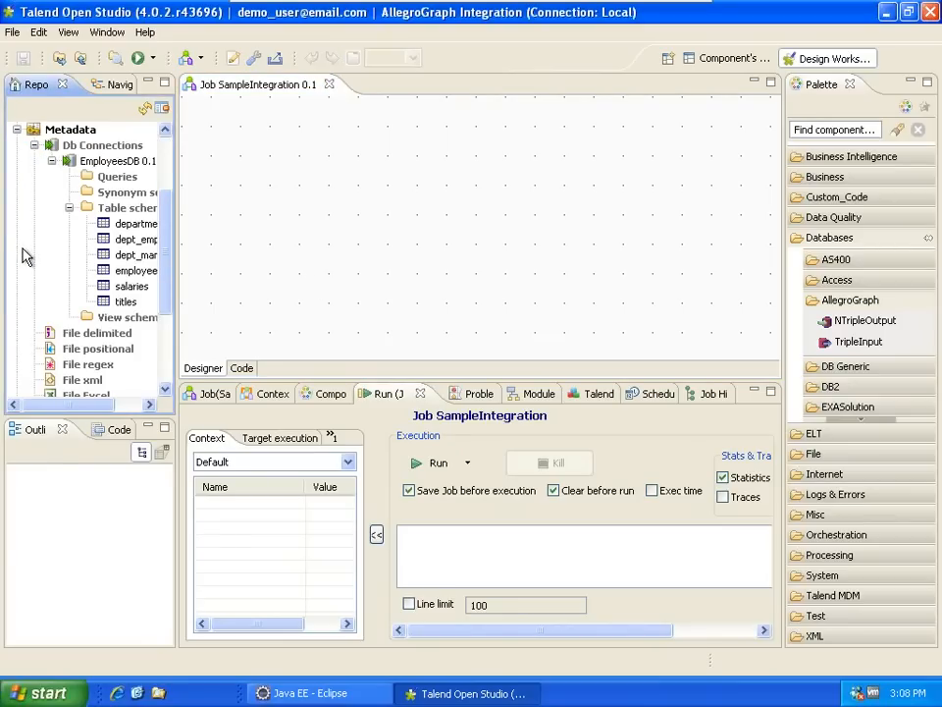
pyautogui.moveTo(180, 244); pyautogui.dragTo(228, 245)
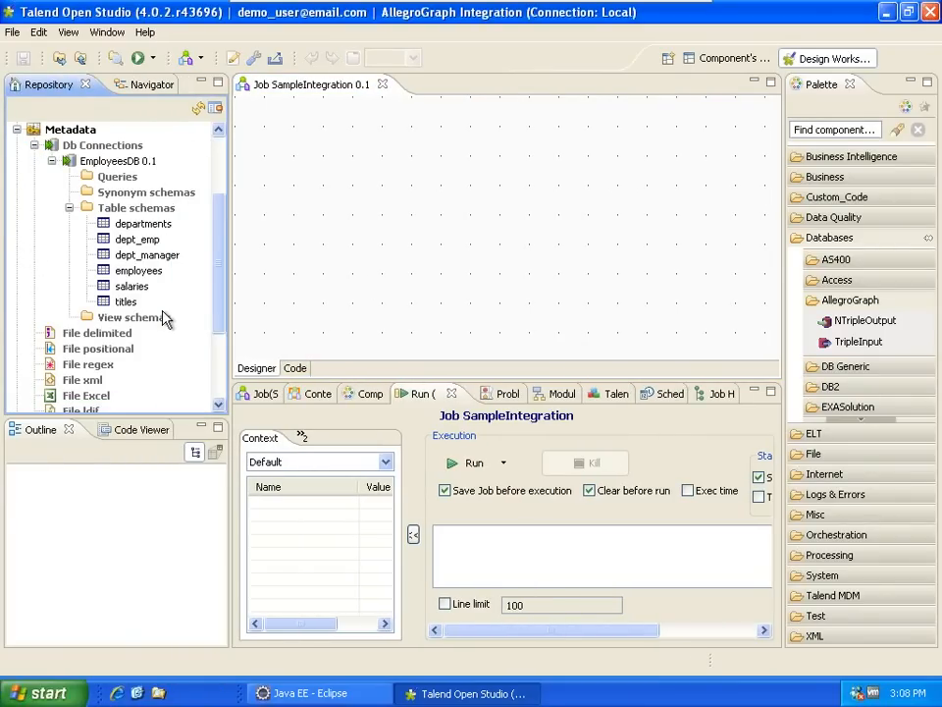
pyautogui.click(126, 271)
pyautogui.moveTo(132, 278); pyautogui.dragTo(307, 228)
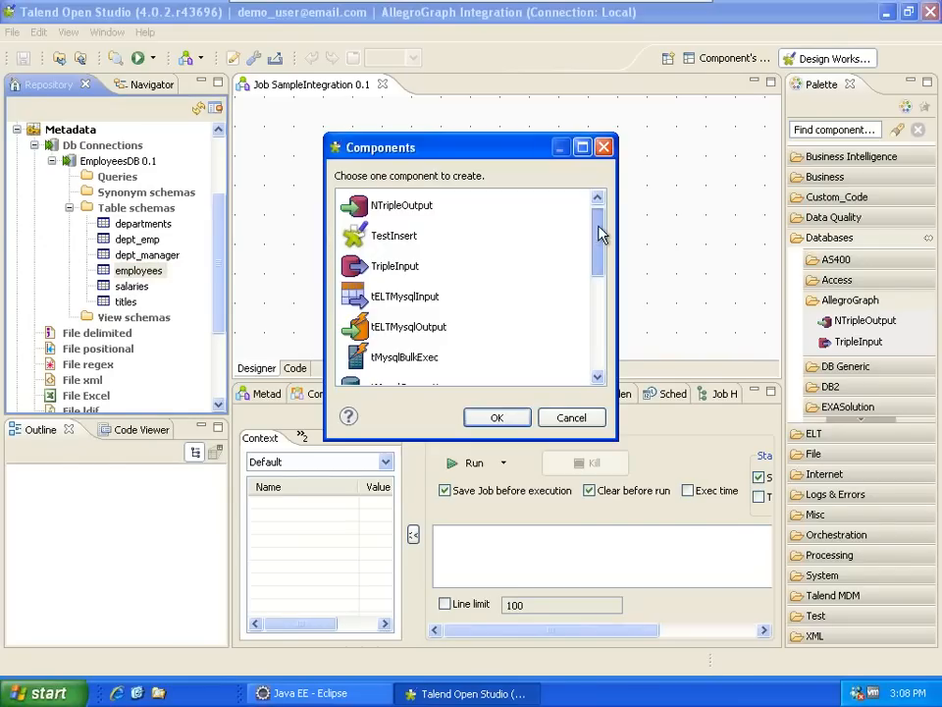
pyautogui.scroll(-1, 600, 231)
pyautogui.click(398, 327)
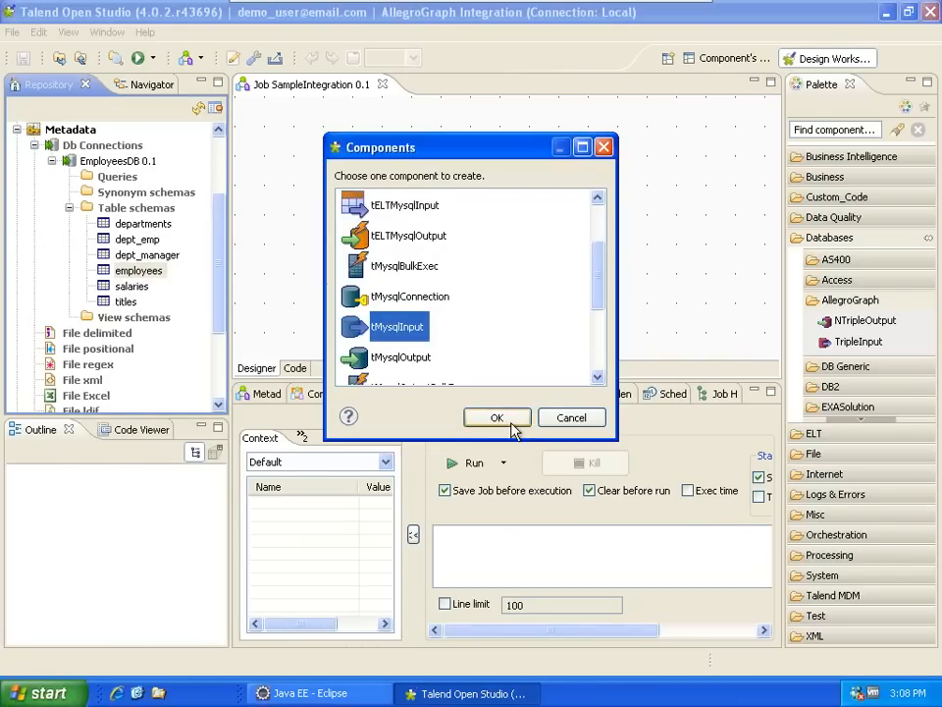
pyautogui.click(510, 420)
# - Move the employees component slightly lower on the canvas
pyautogui.rightClick(336, 233)
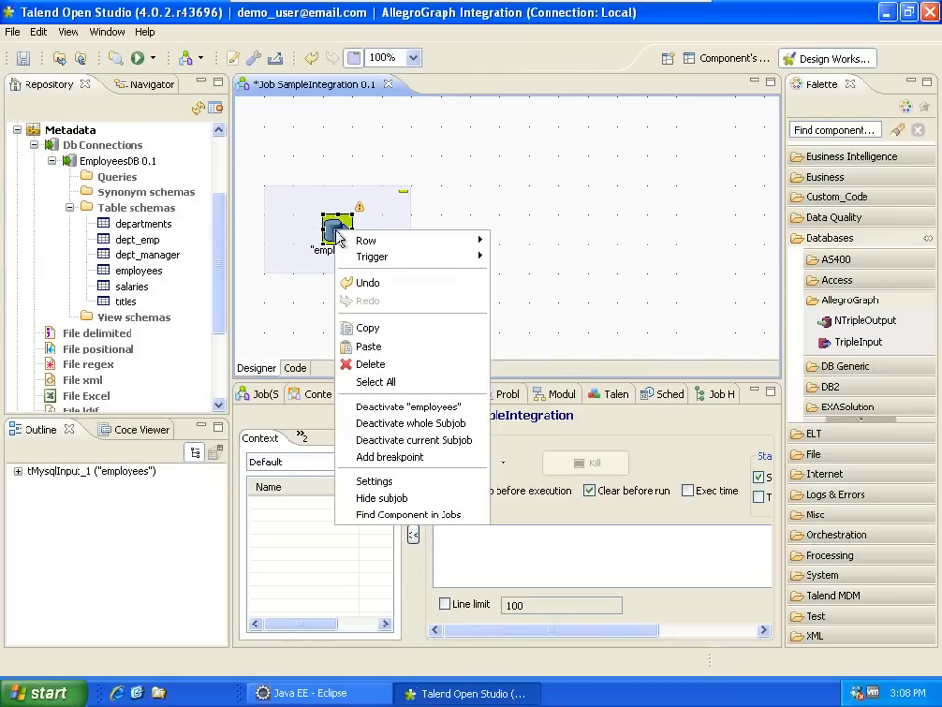
pyautogui.moveTo(366, 241)
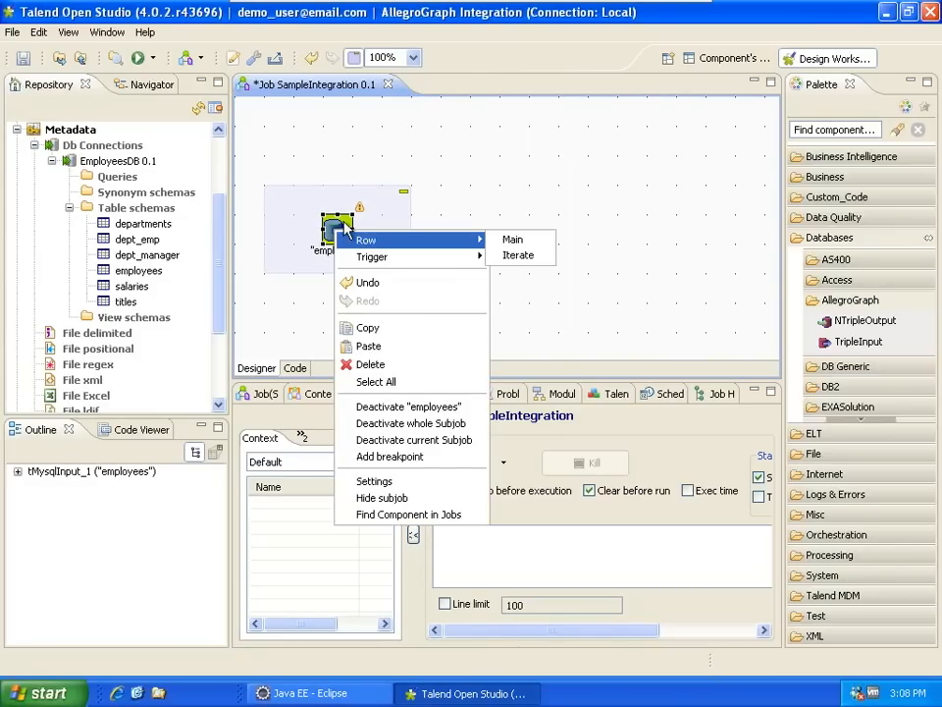
pyautogui.click(336, 229)
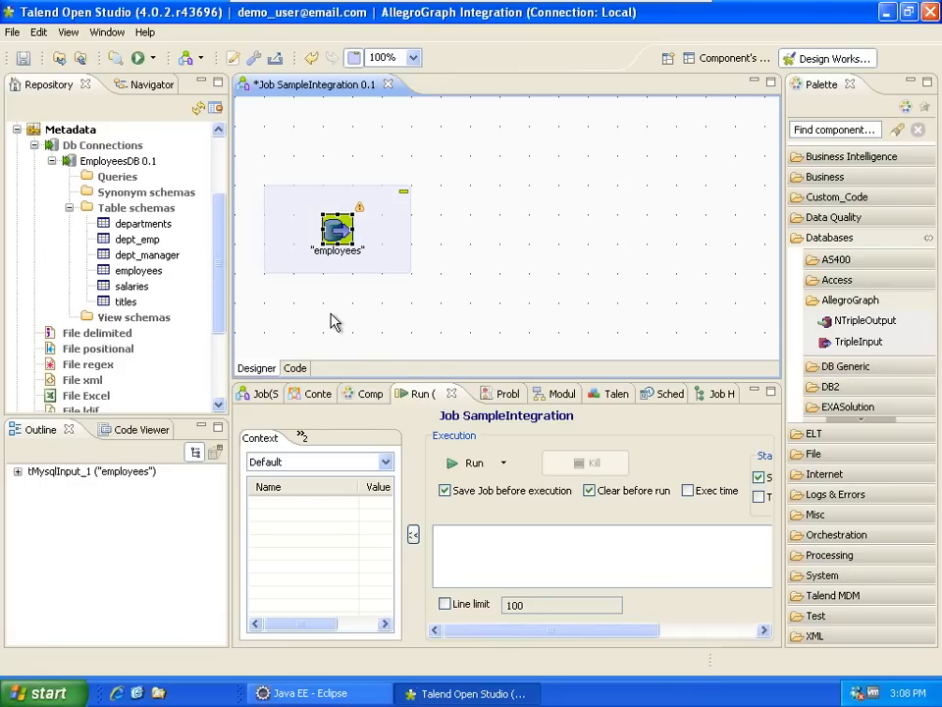
pyautogui.moveTo(337, 229); pyautogui.dragTo(338, 259)
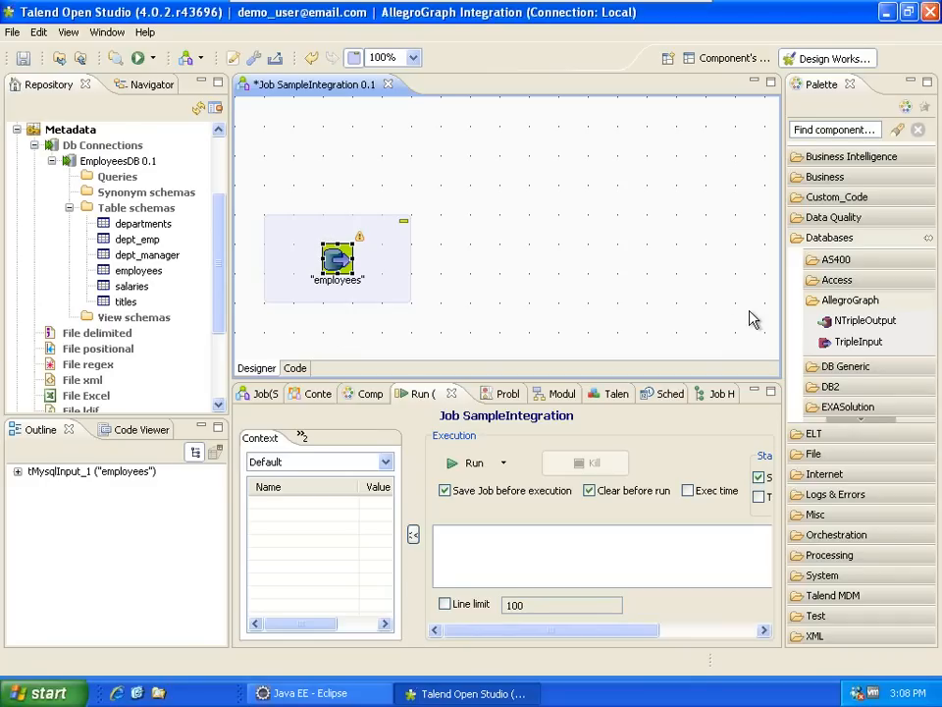
# - Add a tLogRow_1 right of employees and connect them with a row1 Main link
pyautogui.click(830, 239)
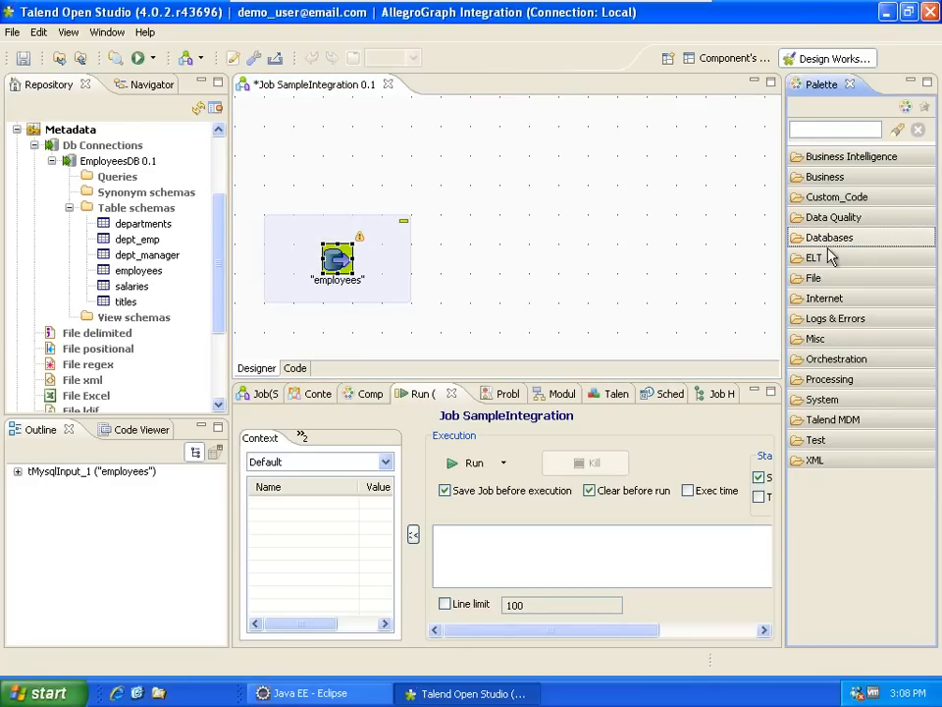
pyautogui.click(836, 319)
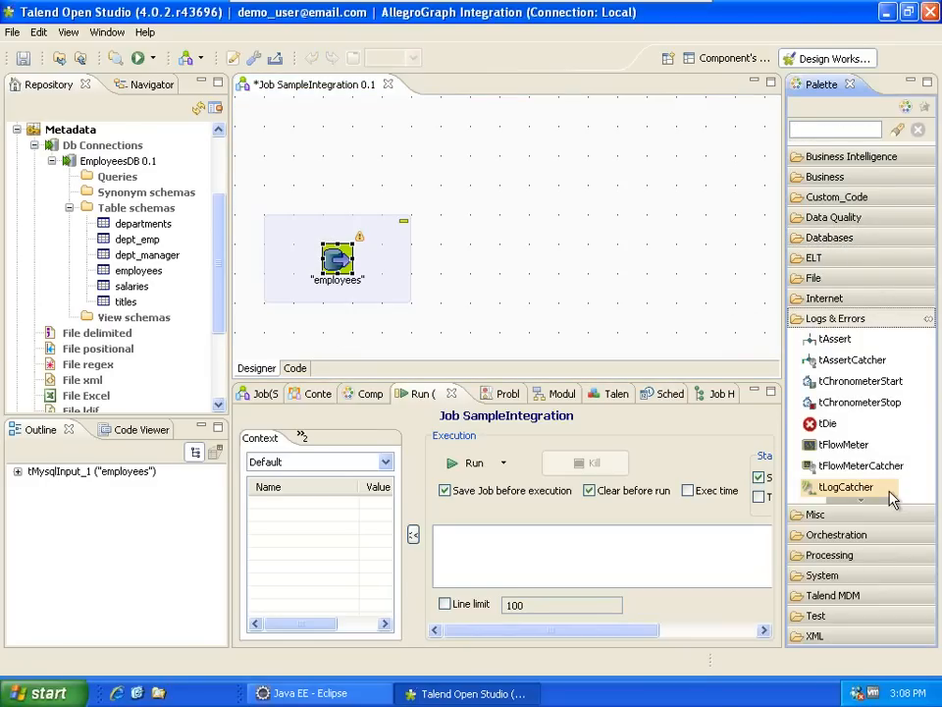
pyautogui.scroll(-3, 891, 500)
pyautogui.moveTo(838, 448); pyautogui.dragTo(602, 260)
pyautogui.rightClick(336, 260)
pyautogui.moveTo(420, 272)
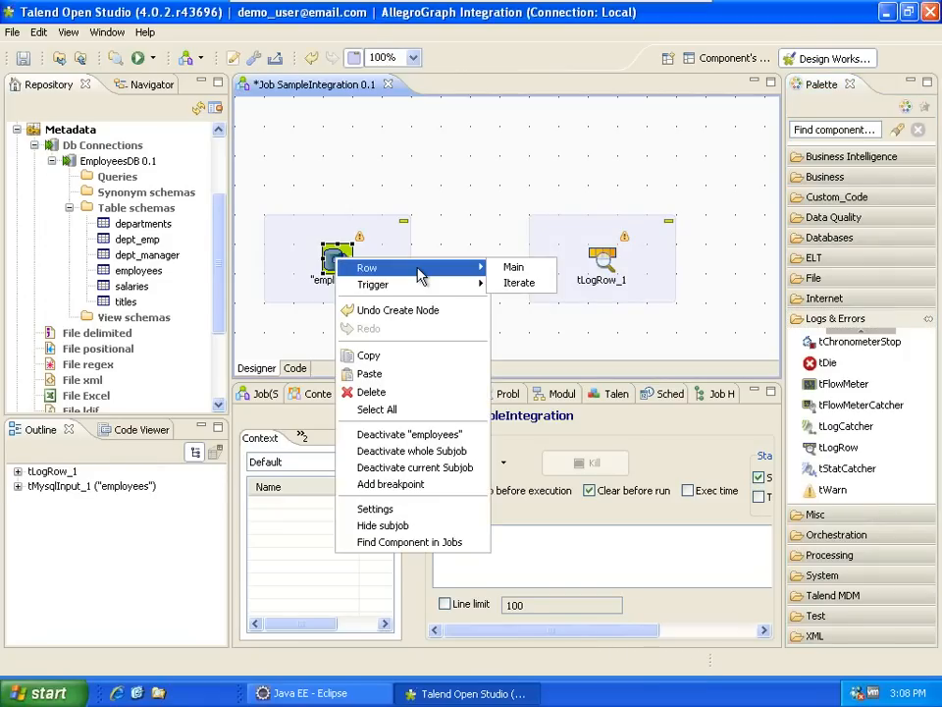
pyautogui.click(513, 267)
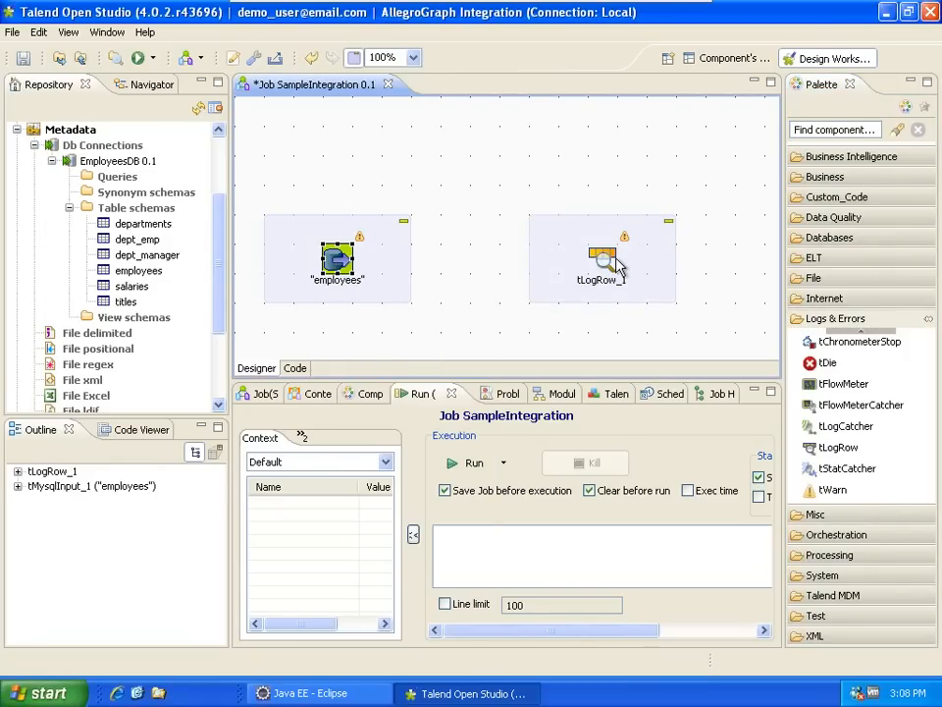
pyautogui.click(614, 263)
# - Append LIMIT 100 on a new line at the end of the employees query
pyautogui.click(370, 394)
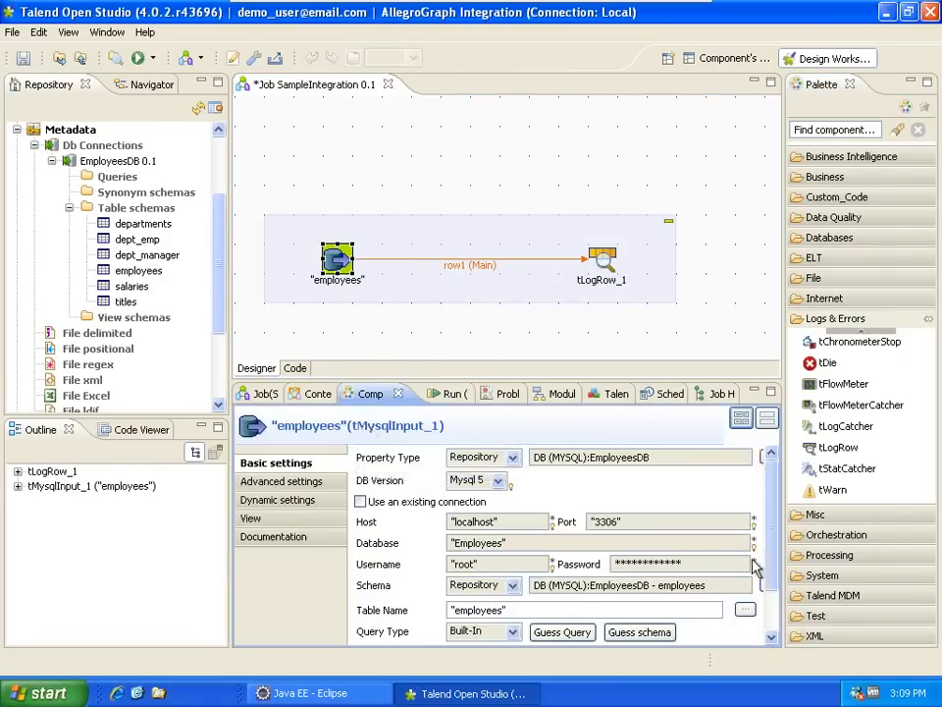
pyautogui.moveTo(773, 528); pyautogui.dragTo(773, 571)
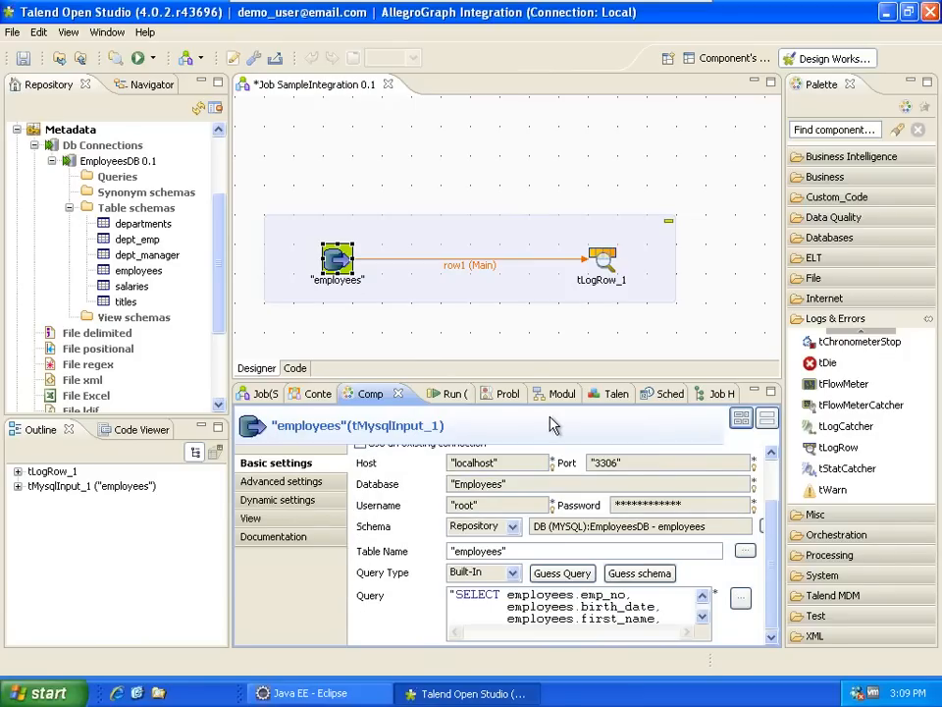
pyautogui.moveTo(525, 382); pyautogui.dragTo(520, 204)
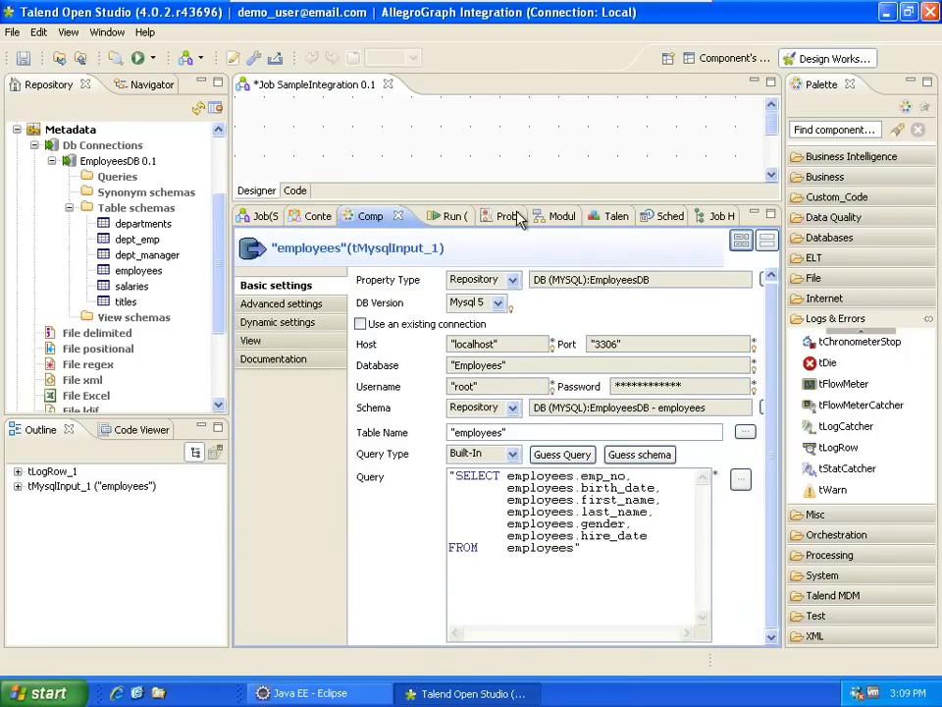
pyautogui.click(575, 549)
pyautogui.press('Return')
pyautogui.write('LIMIT 100')
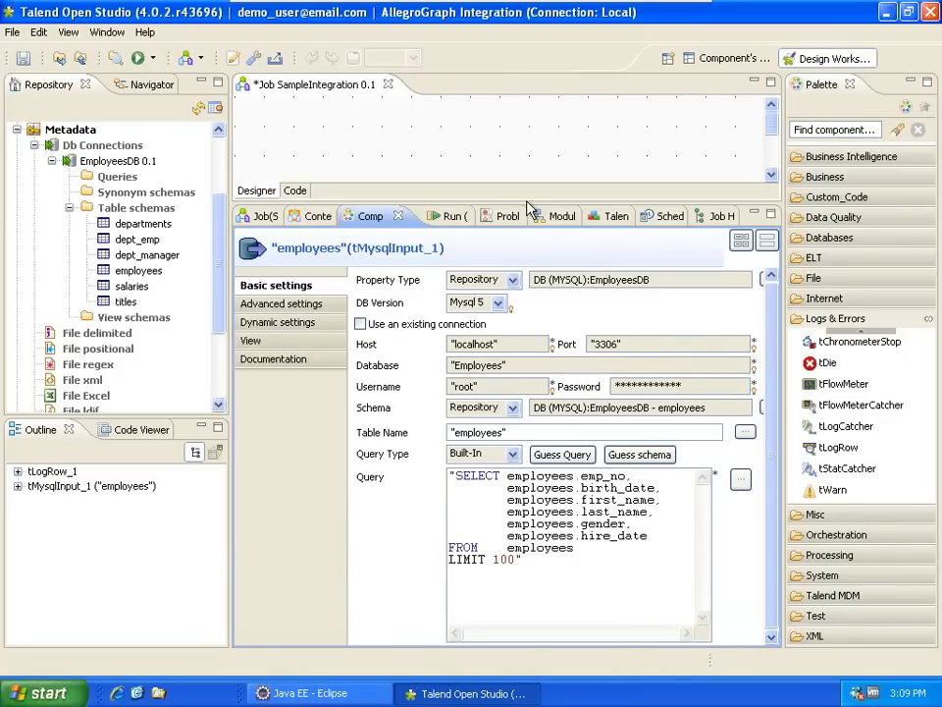
pyautogui.moveTo(528, 203); pyautogui.dragTo(528, 362)
pyautogui.click(34, 145)
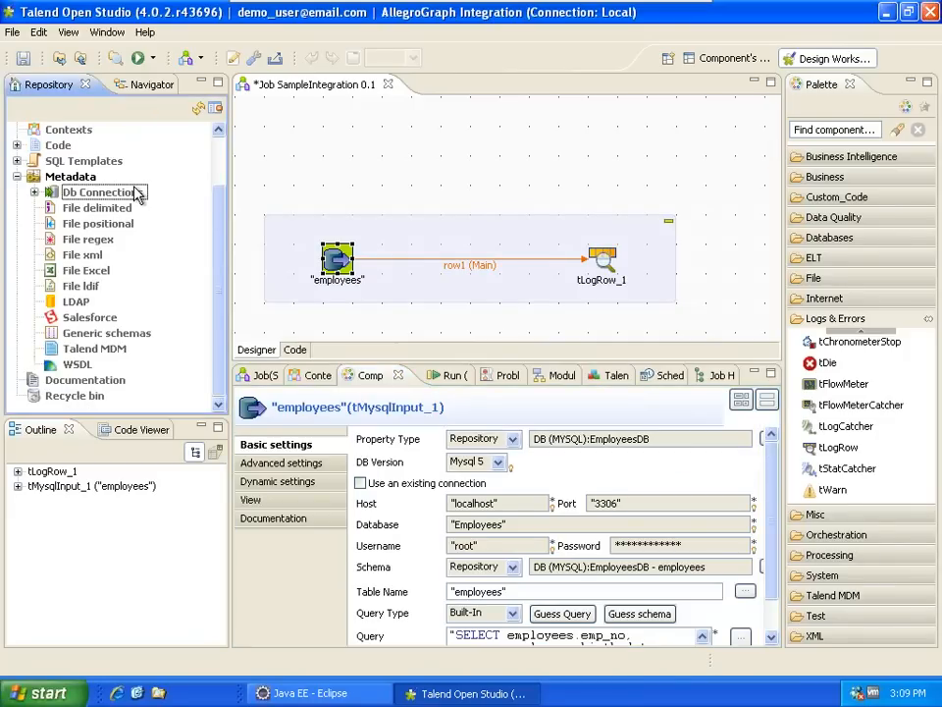
pyautogui.scroll(2, 105, 164)
# - Run the SampleIntegration job from the Repository
pyautogui.click(97, 178)
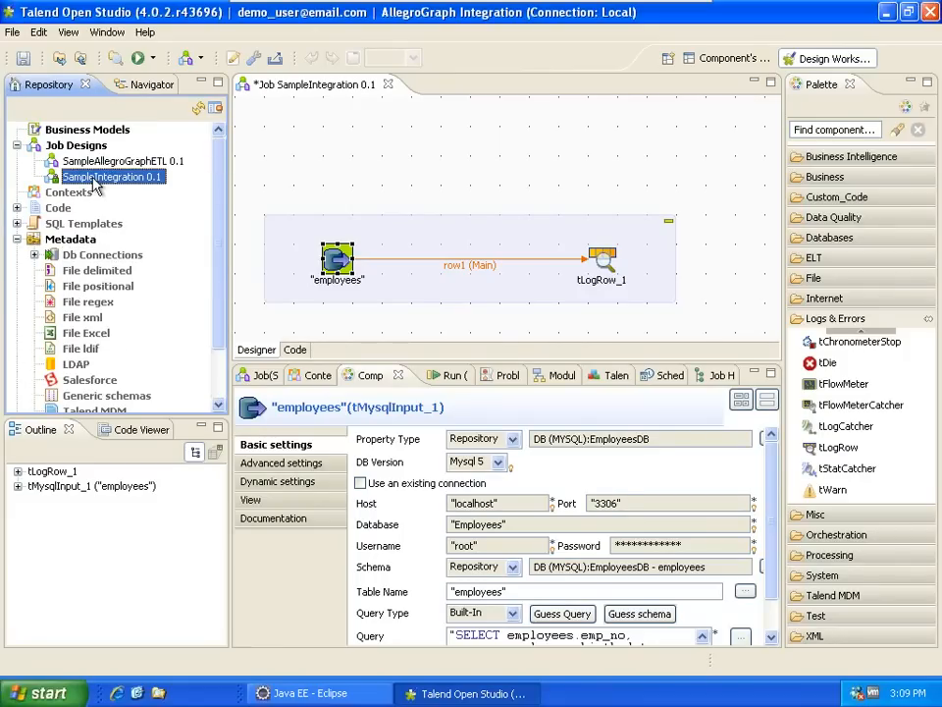
pyautogui.rightClick(99, 185)
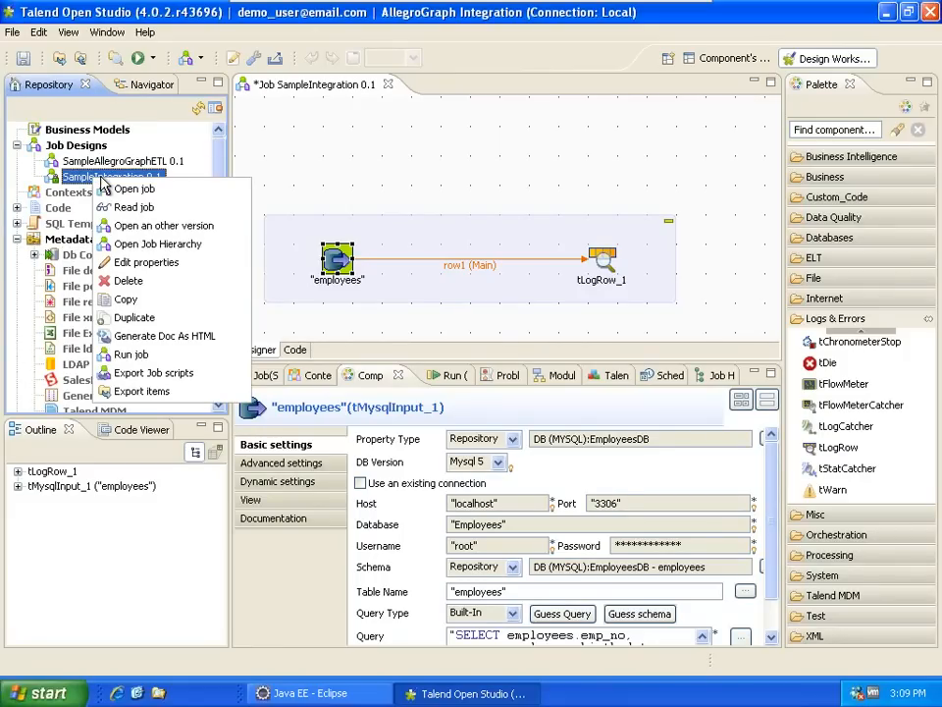
pyautogui.click(135, 354)
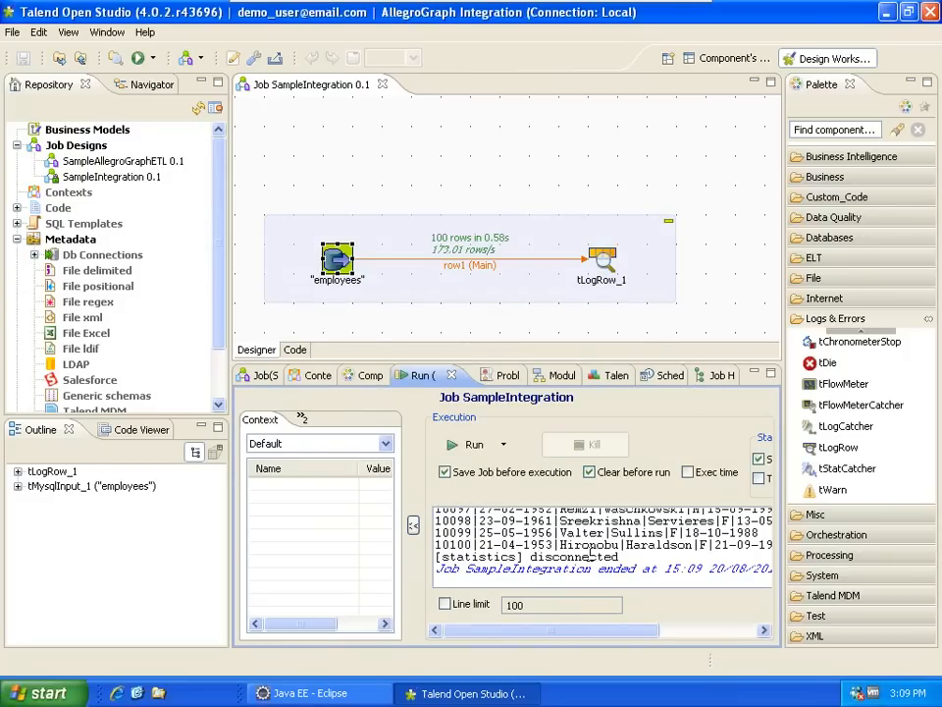
# - Review the 100 logged employee rows in the console and select the first row
pyautogui.click(422, 379)
pyautogui.doubleClick(422, 378)
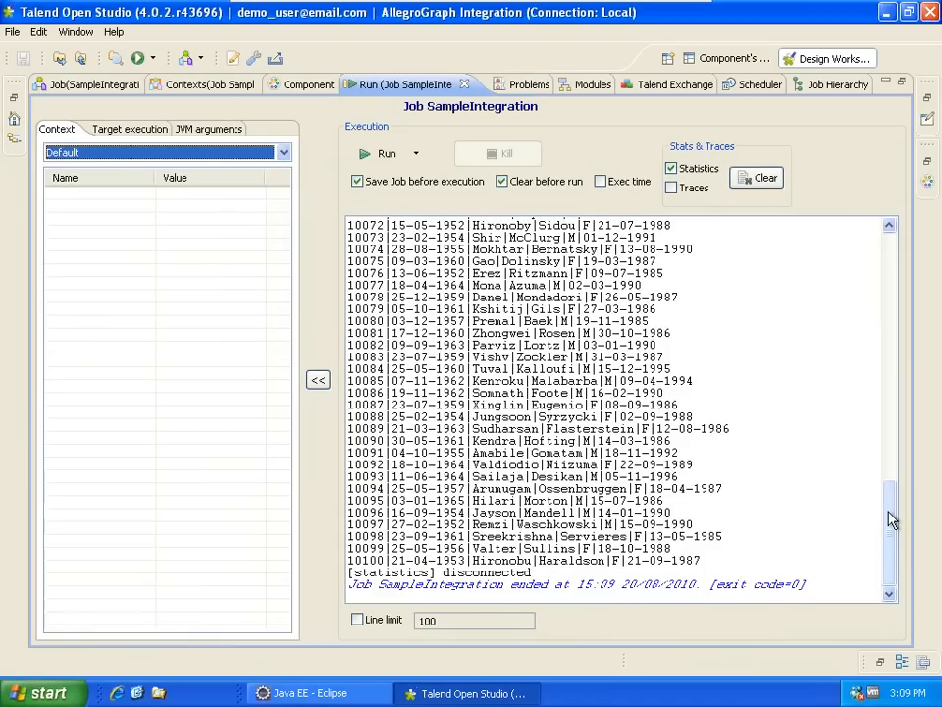
pyautogui.moveTo(892, 530); pyautogui.dragTo(891, 270)
pyautogui.moveTo(348, 273); pyautogui.dragTo(457, 273)
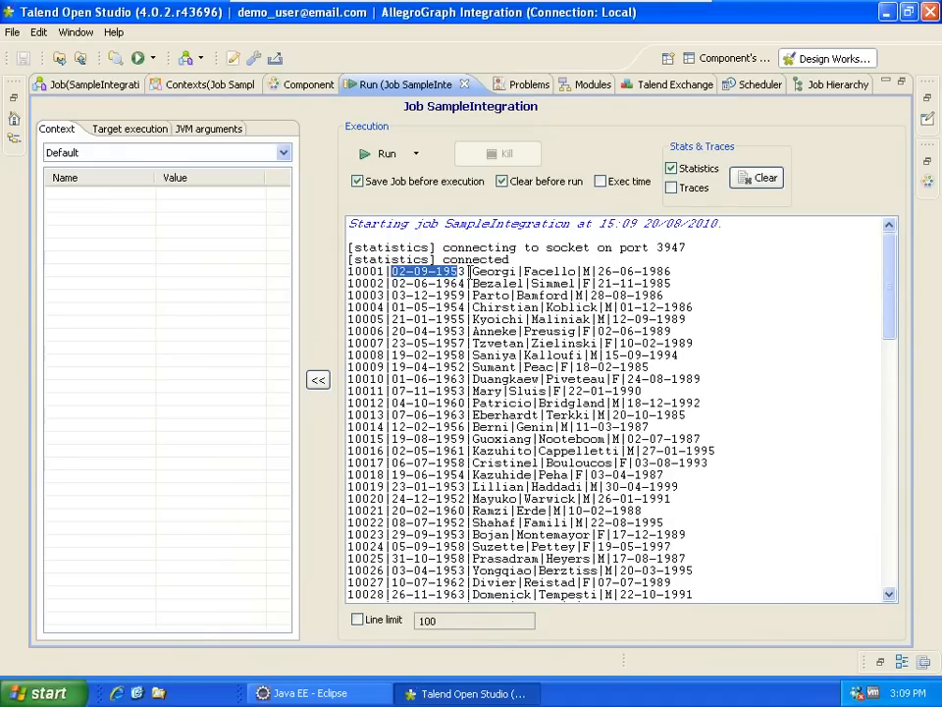
pyautogui.doubleClick(393, 86)
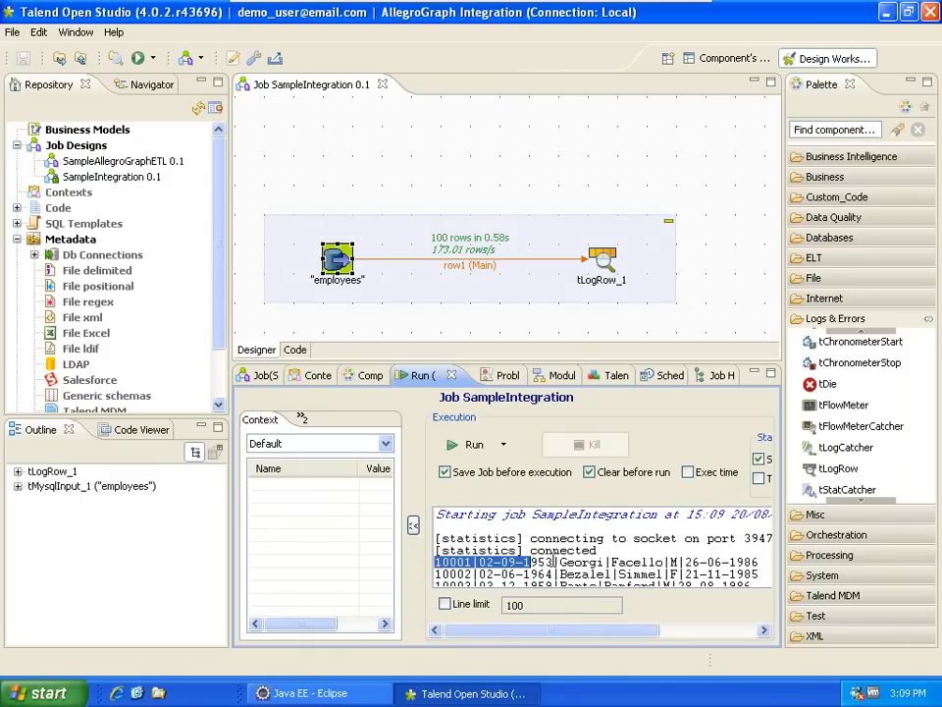
pyautogui.moveTo(437, 563); pyautogui.dragTo(754, 562)
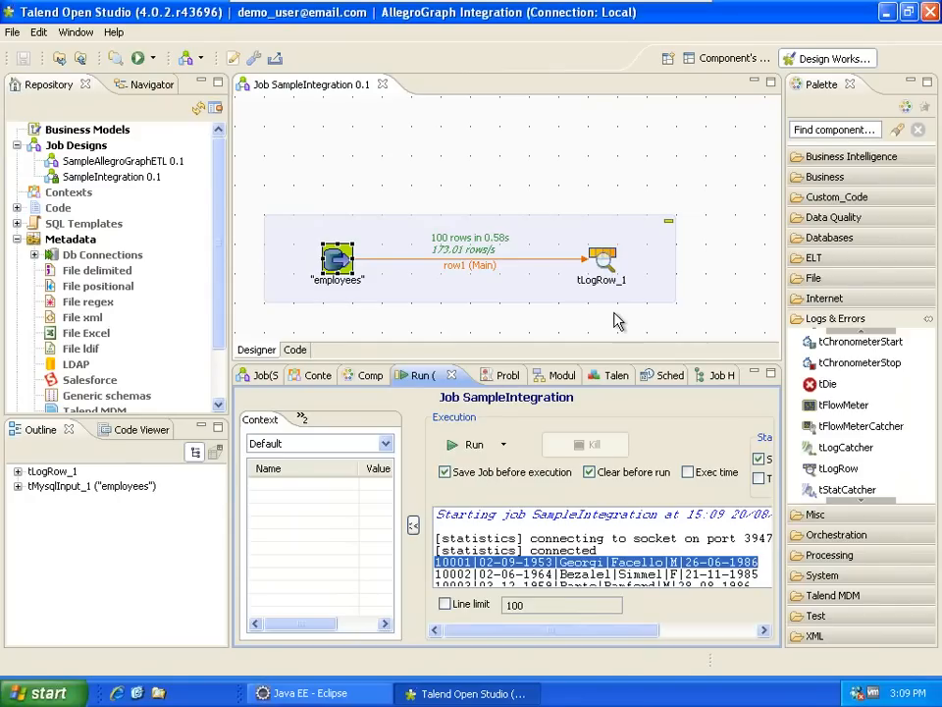
# - Place a tMap component from Processing right of tLogRow_1, shifting tLogRow_1 left
pyautogui.click(845, 319)
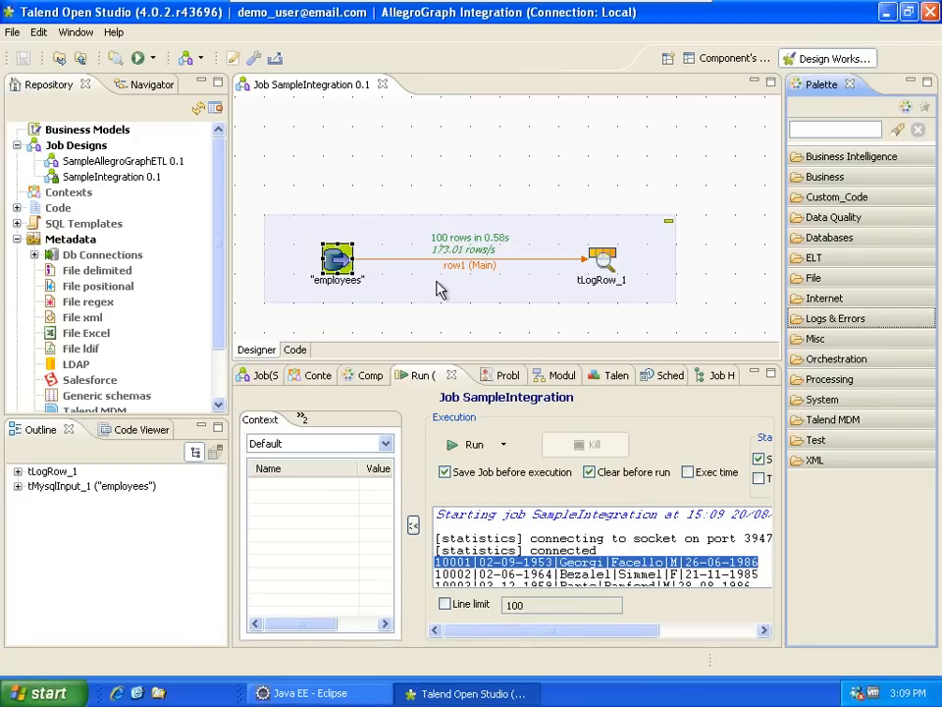
pyautogui.click(832, 379)
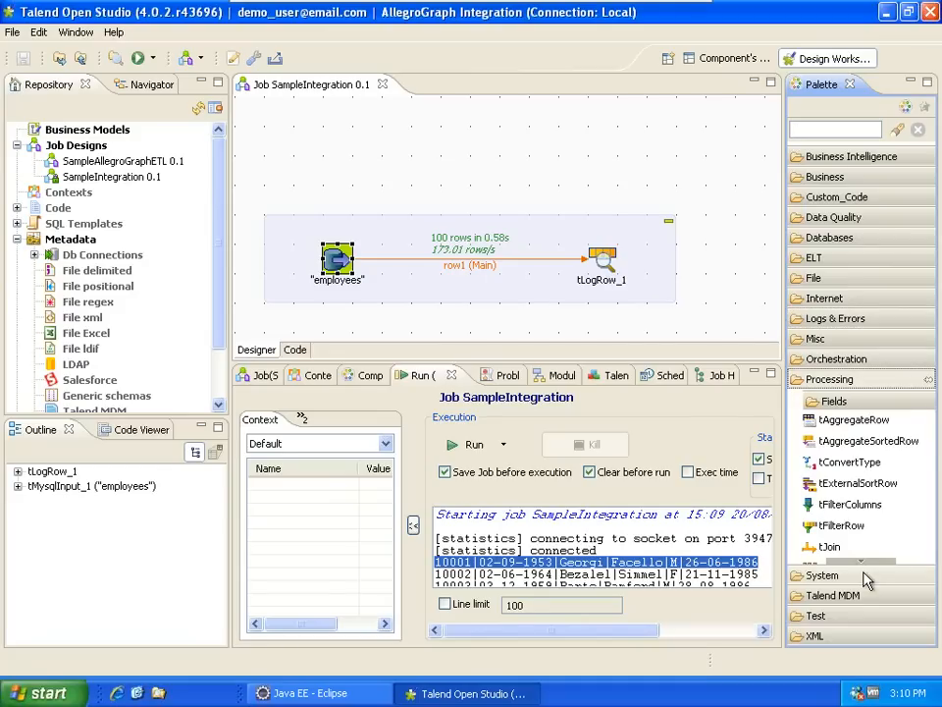
pyautogui.click(865, 560)
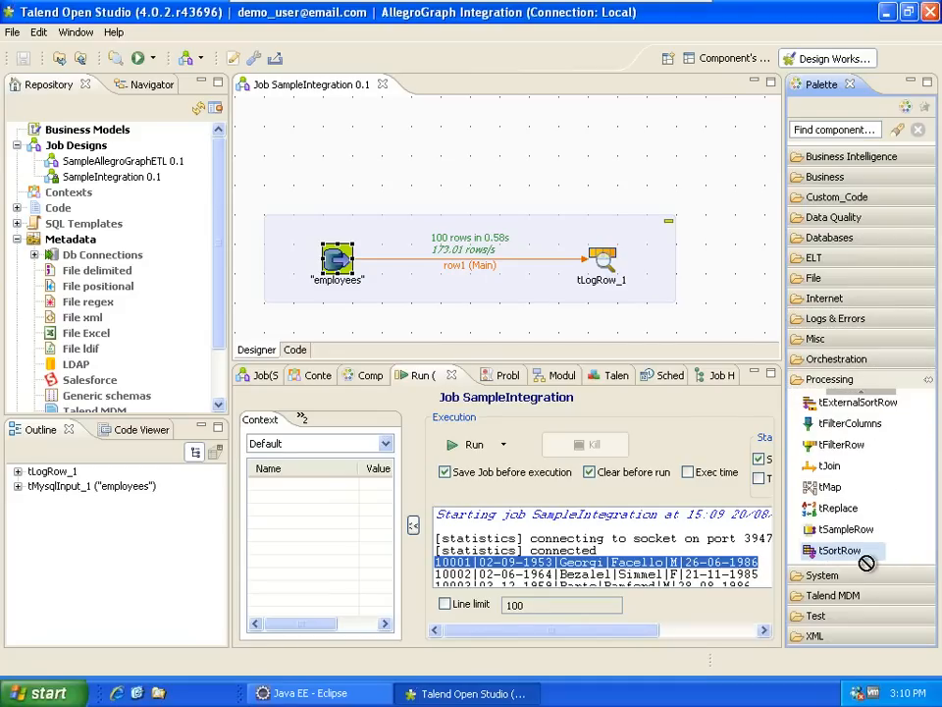
pyautogui.moveTo(835, 496); pyautogui.dragTo(690, 231)
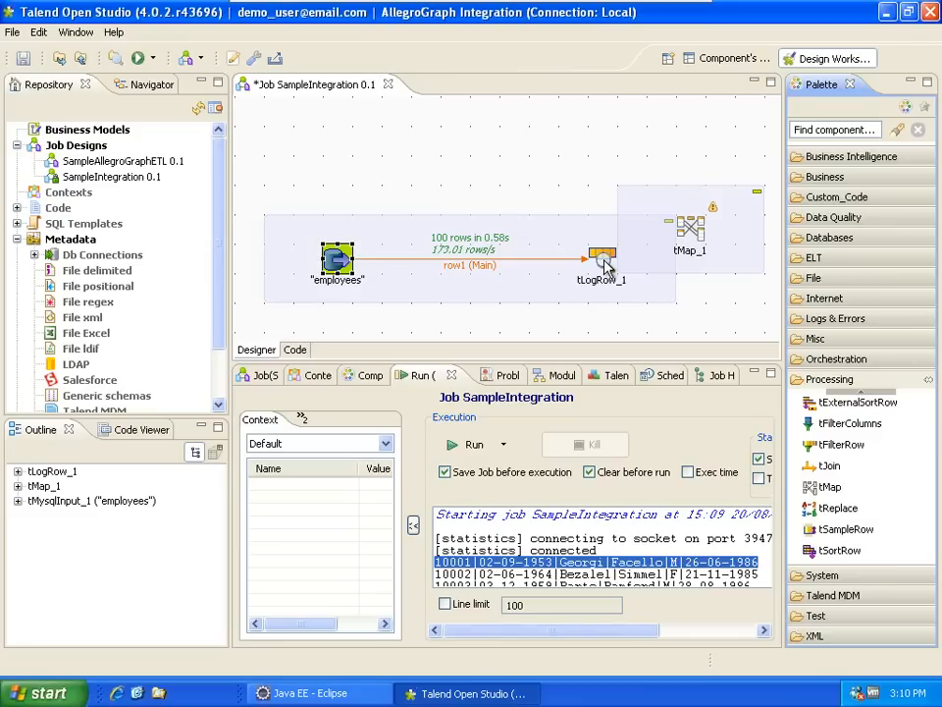
pyautogui.moveTo(606, 265); pyautogui.dragTo(547, 263)
# - Link tLogRow_1 to tMap_1 with a row2 Main connection and open its mapping editor
pyautogui.rightClick(540, 260)
pyautogui.moveTo(588, 267)
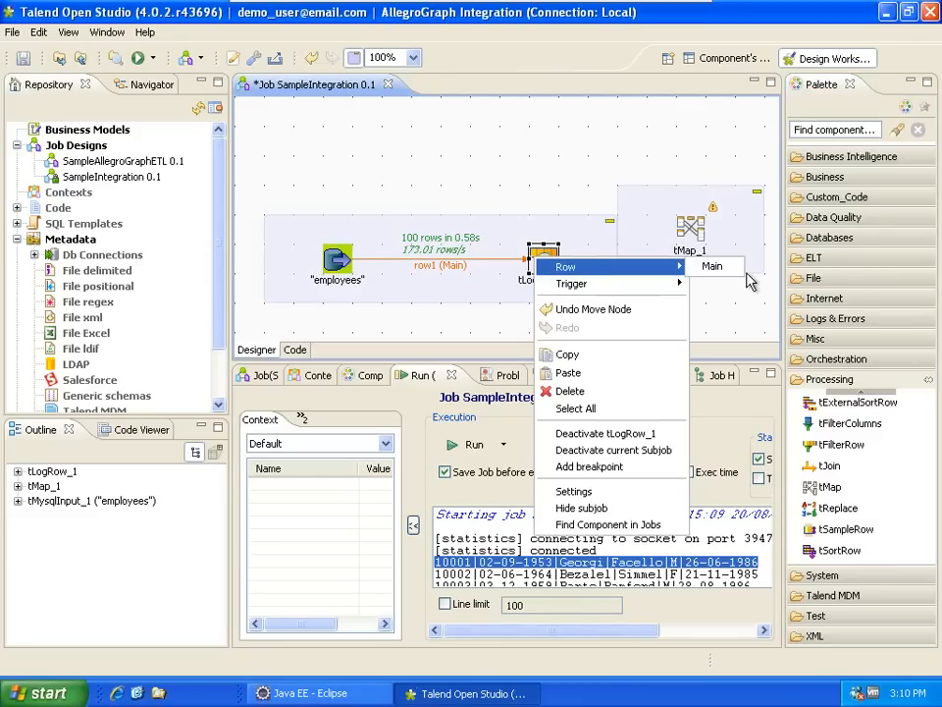
pyautogui.click(711, 266)
pyautogui.click(697, 258)
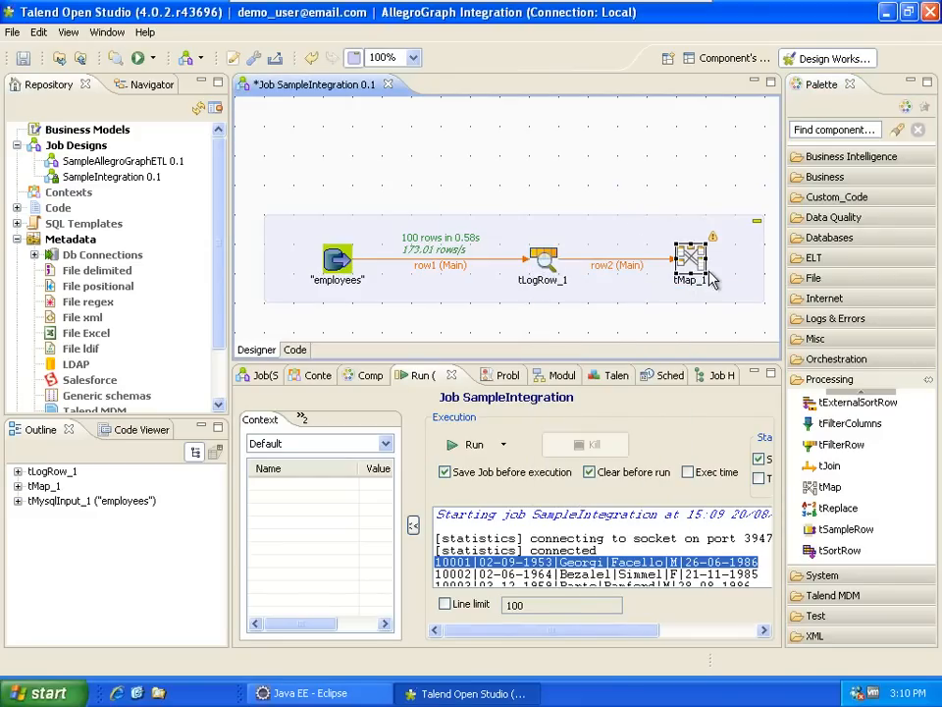
pyautogui.doubleClick(709, 275)
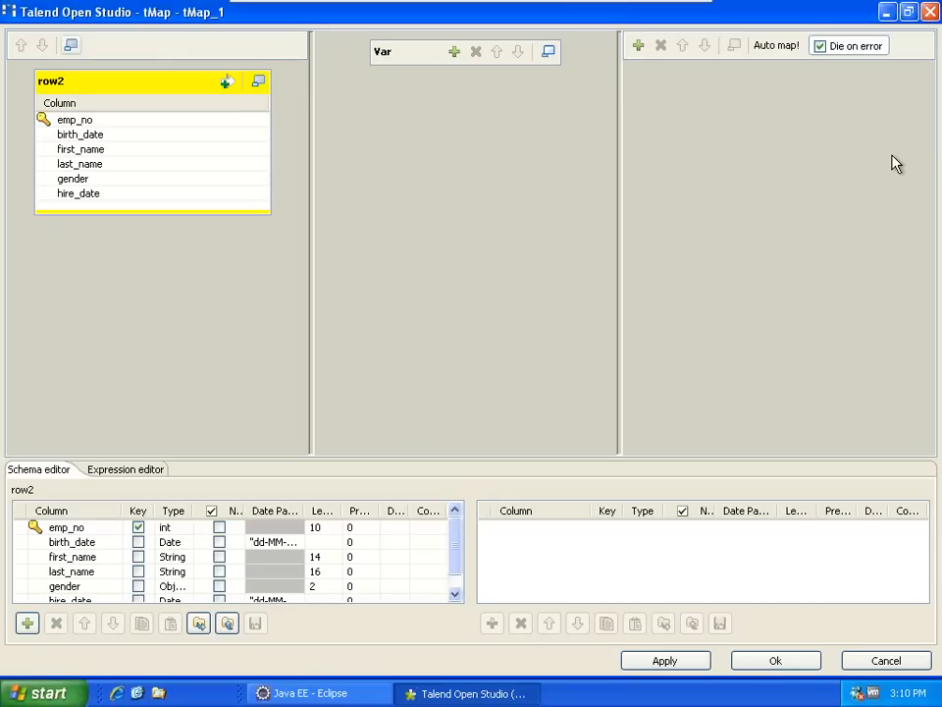
# - Add a new output table named ntriple to the mapping
pyautogui.click(638, 45)
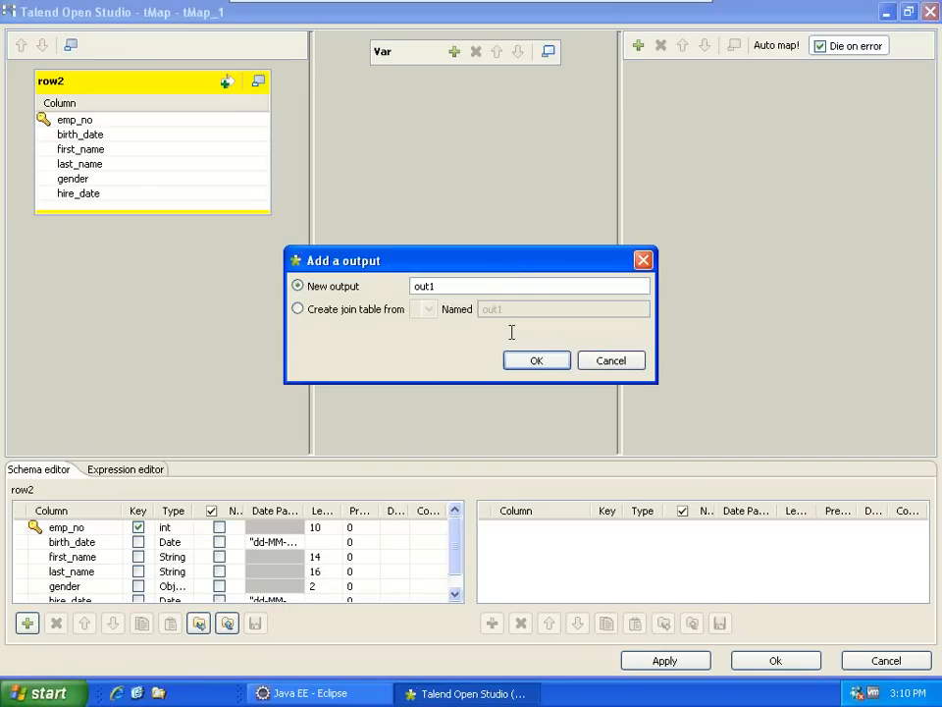
pyautogui.moveTo(447, 287); pyautogui.dragTo(390, 283)
pyautogui.write('ntriple')
pyautogui.click(527, 362)
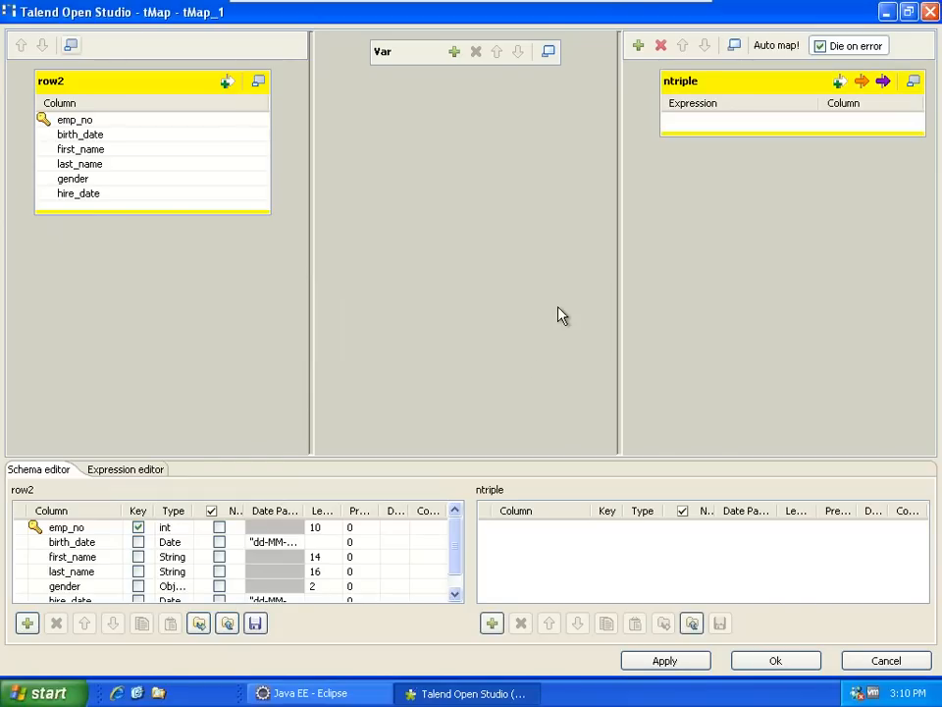
# - Map row2.emp_no into the ntriple output and set its type to String
pyautogui.moveTo(61, 120); pyautogui.dragTo(668, 125)
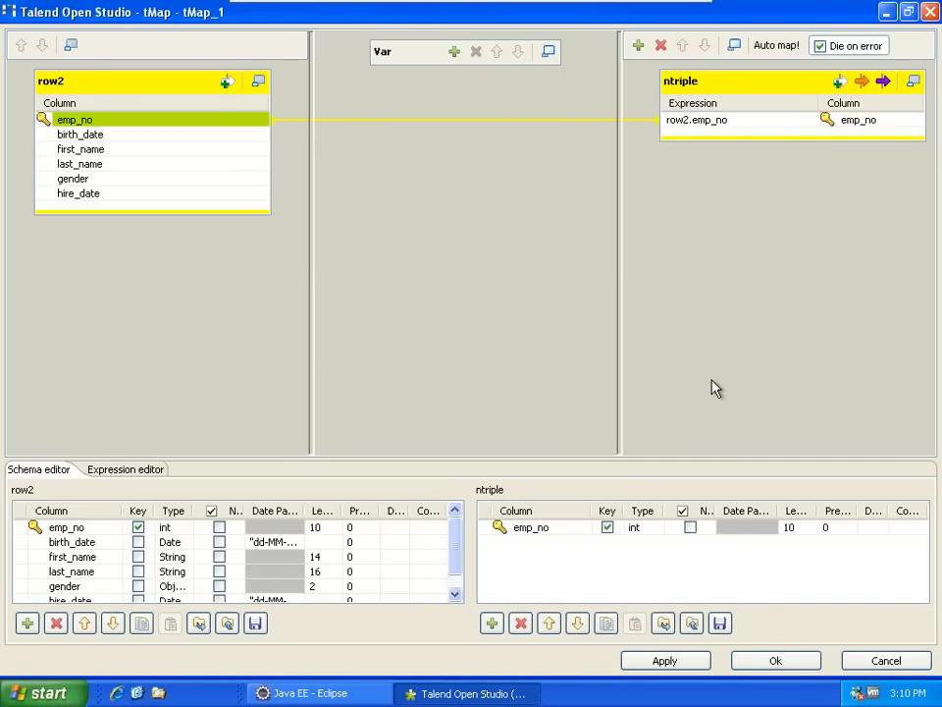
pyautogui.click(625, 531)
pyautogui.click(717, 583)
pyautogui.click(685, 579)
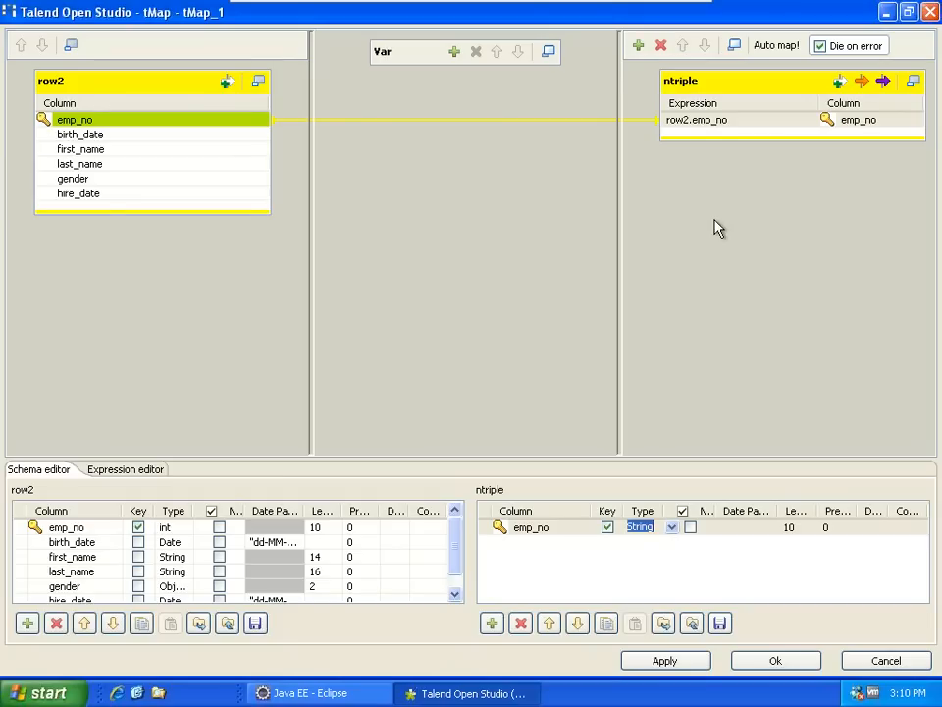
pyautogui.click(693, 120)
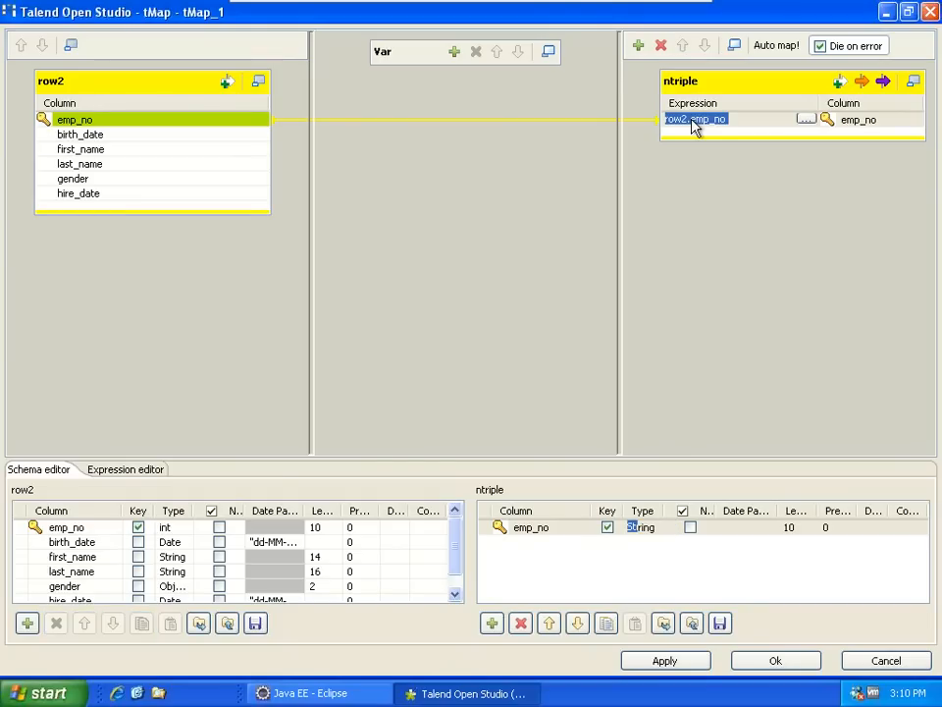
pyautogui.click(738, 324)
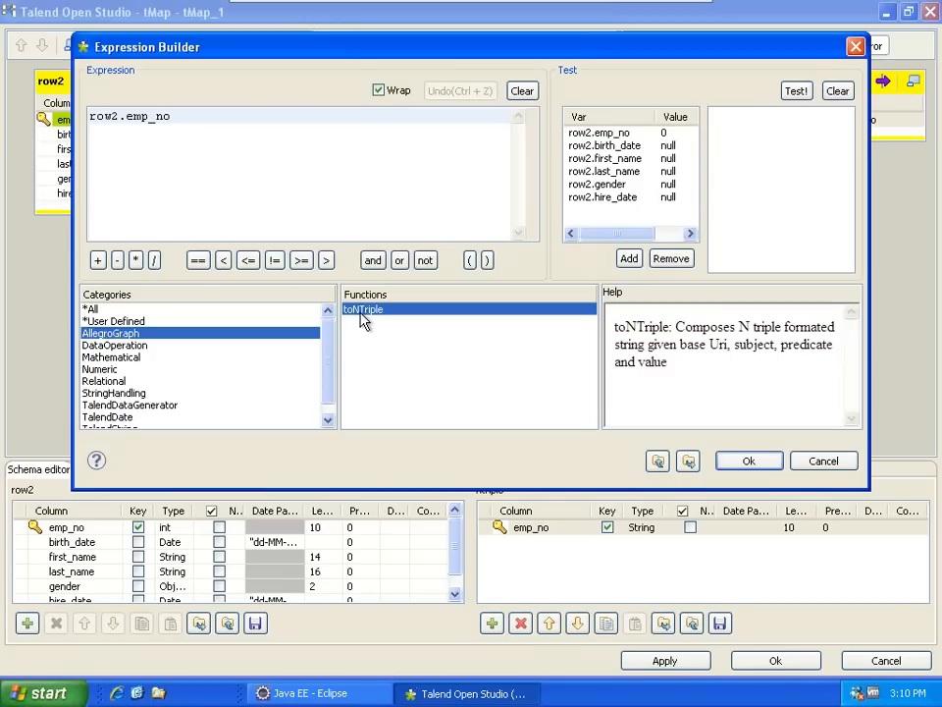
pyautogui.doubleClick(359, 310)
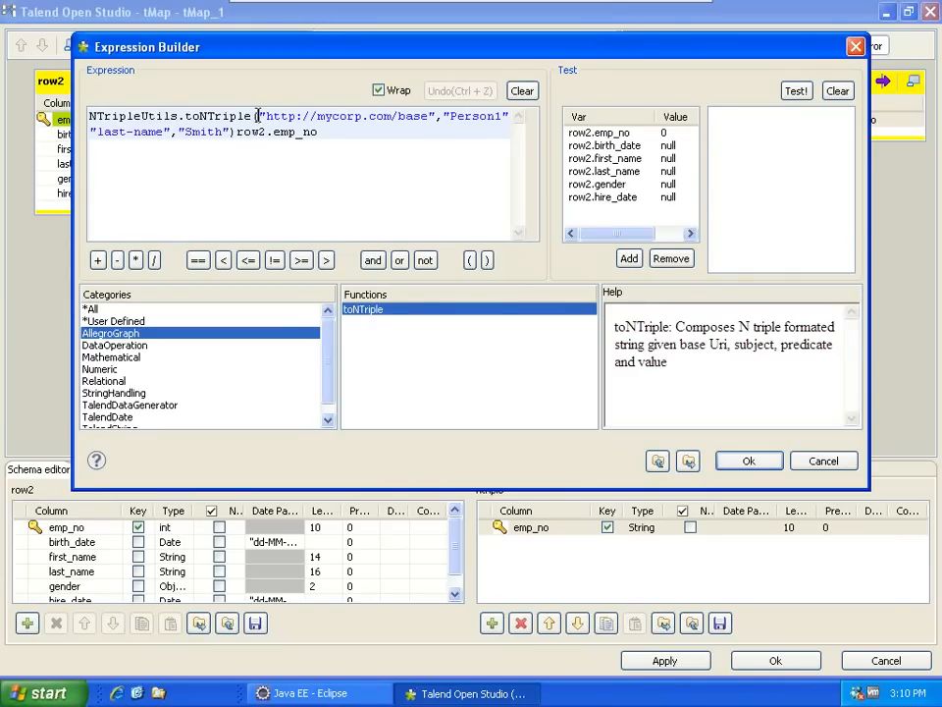
pyautogui.moveTo(262, 115); pyautogui.dragTo(432, 120)
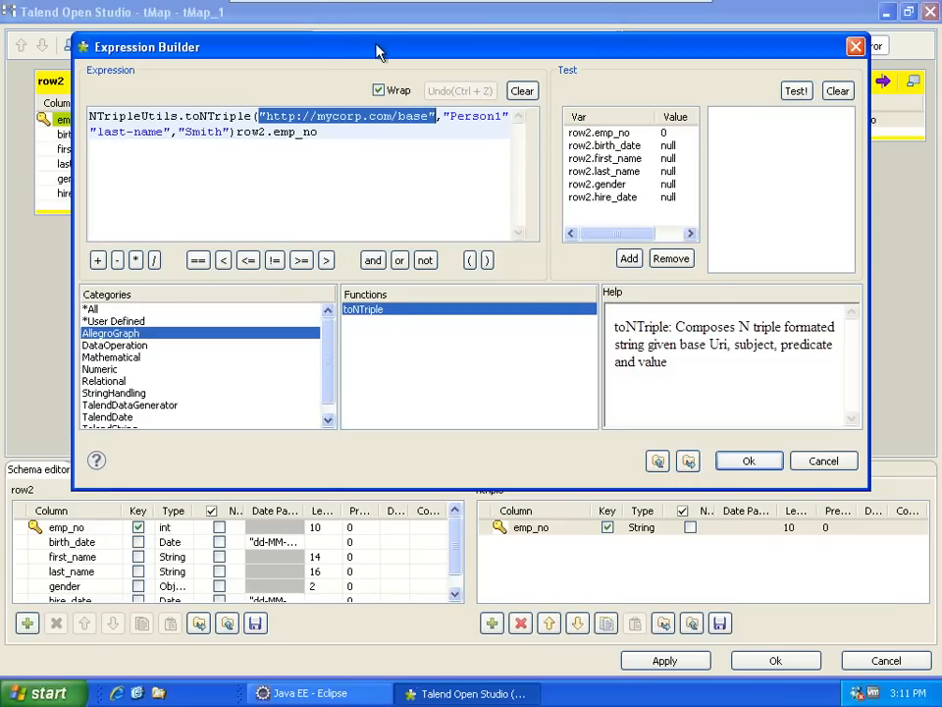
pyautogui.moveTo(376, 52); pyautogui.dragTo(365, 157)
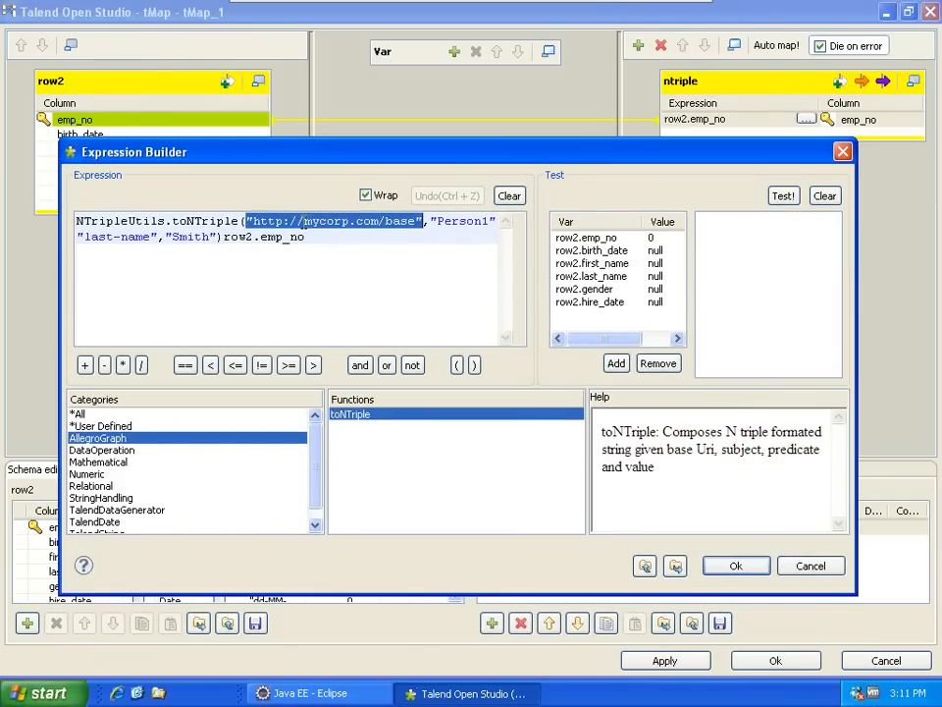
pyautogui.click(318, 222)
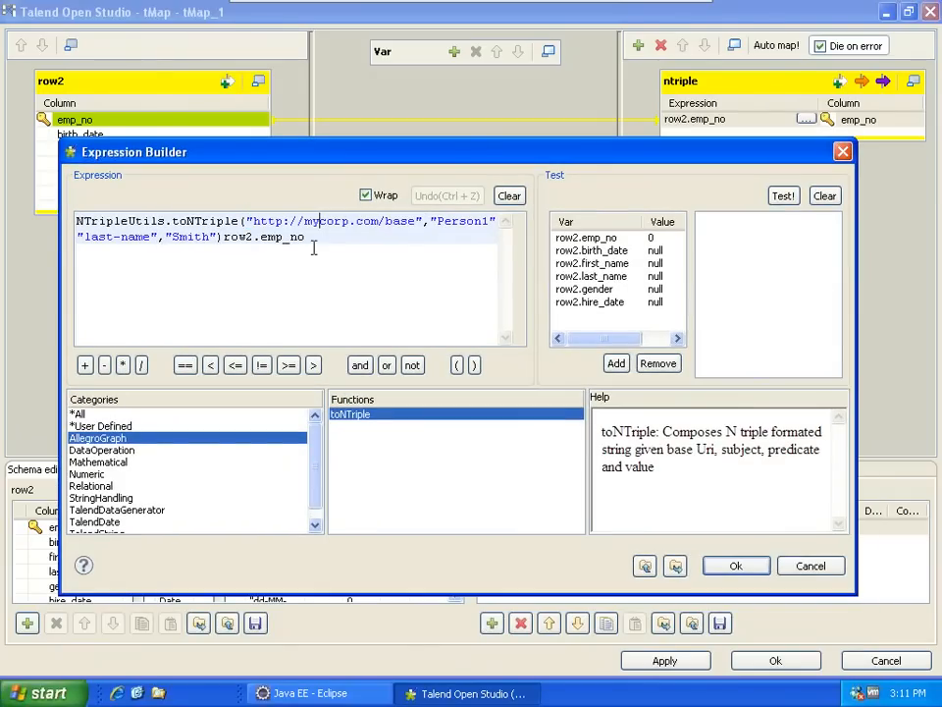
pyautogui.moveTo(429, 222); pyautogui.dragTo(496, 222)
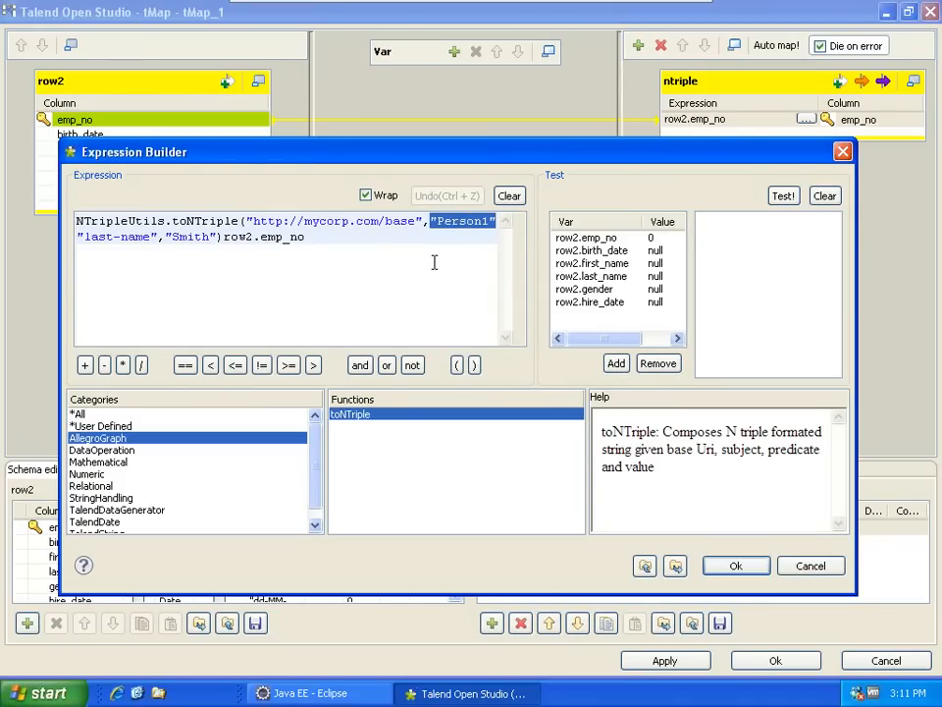
# - Replace the Person1 placeholder with row2.emp_no as the triple's subject
pyautogui.press('Delete')
pyautogui.click(555, 238)
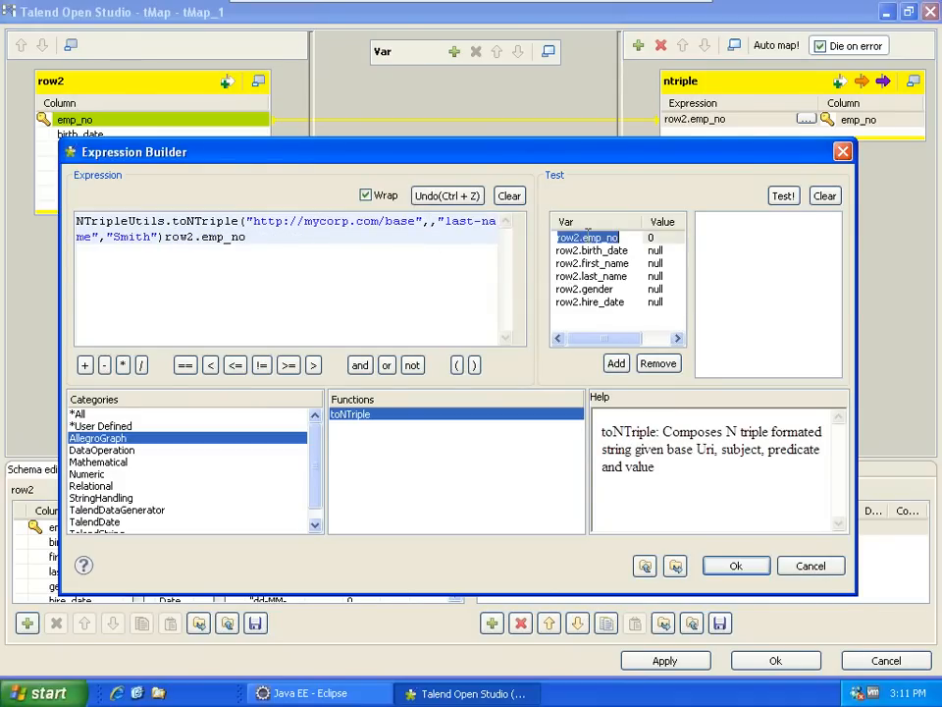
pyautogui.click(618, 214)
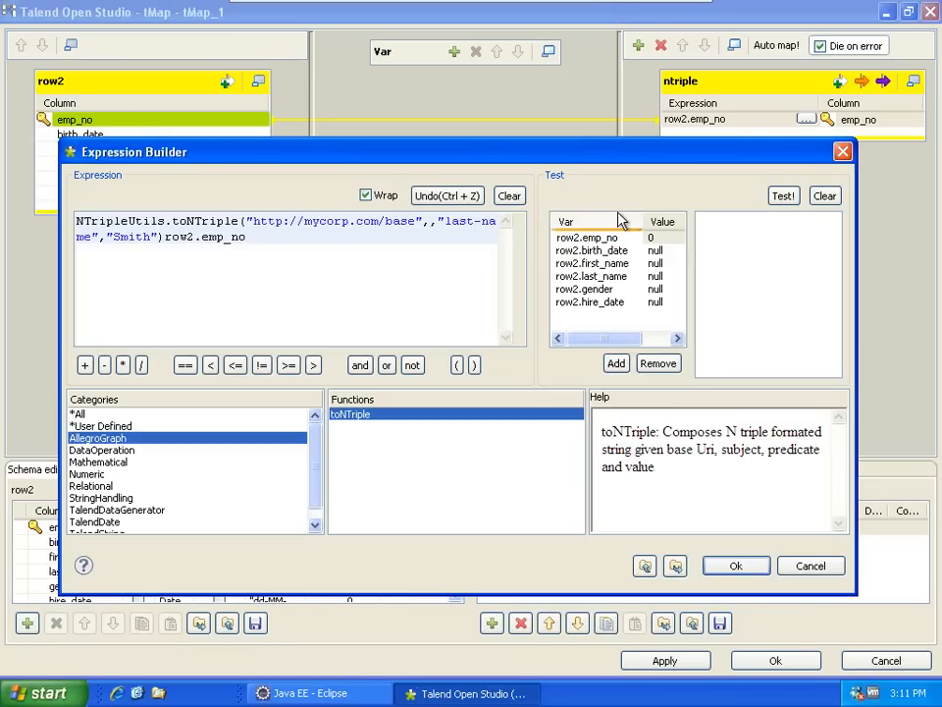
pyautogui.moveTo(604, 245); pyautogui.dragTo(438, 227)
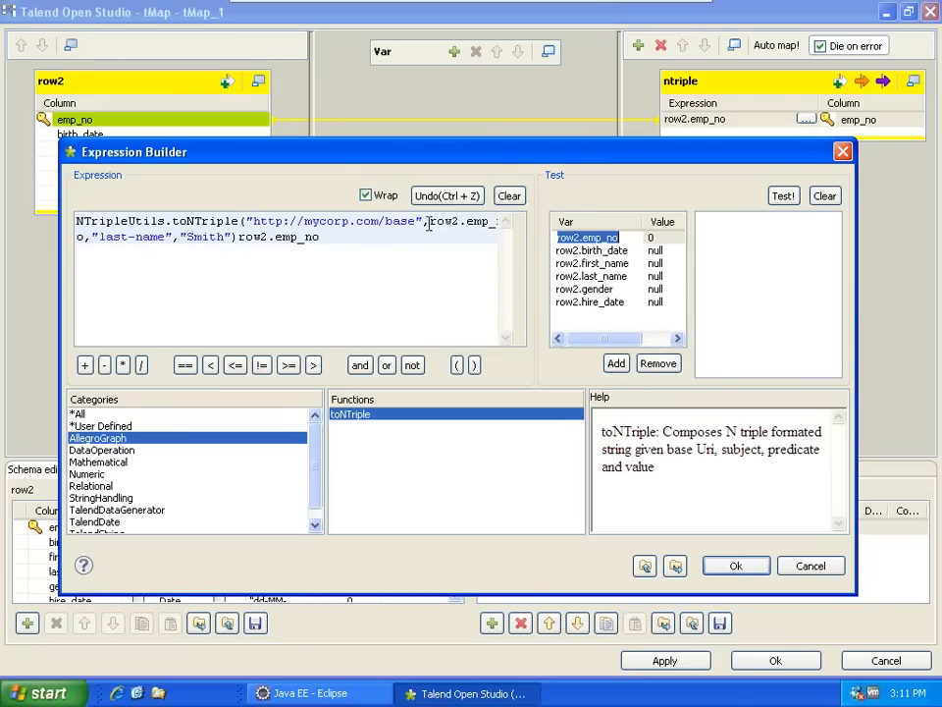
pyautogui.moveTo(429, 225); pyautogui.dragTo(501, 220)
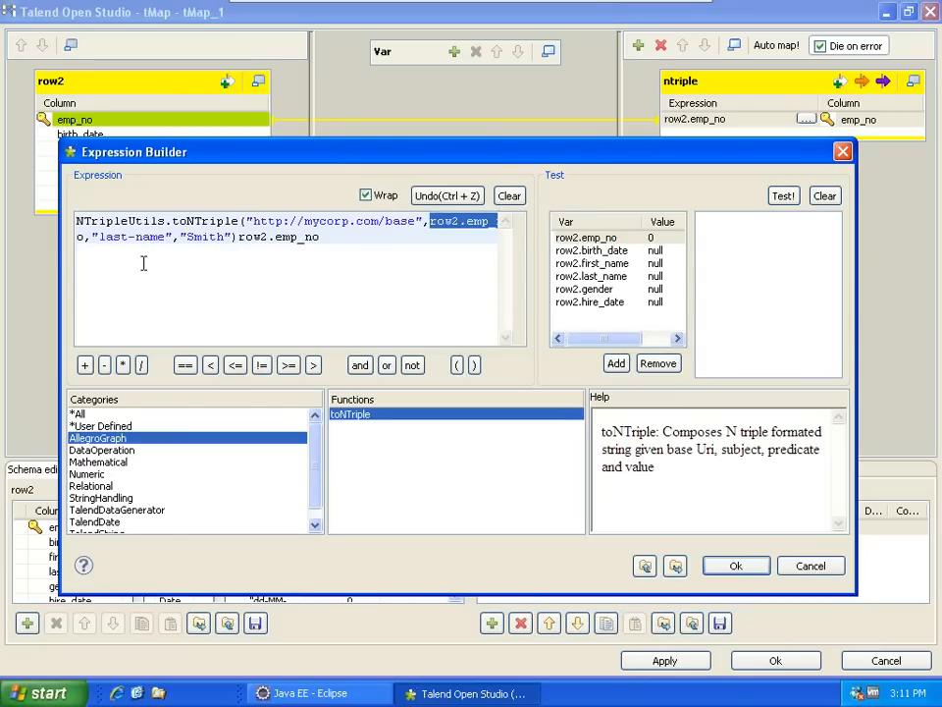
pyautogui.click(113, 239)
# - Replace the Smith placeholder with row2.last_name and remove the leftover row2.emp_no
pyautogui.moveTo(99, 238); pyautogui.dragTo(228, 249)
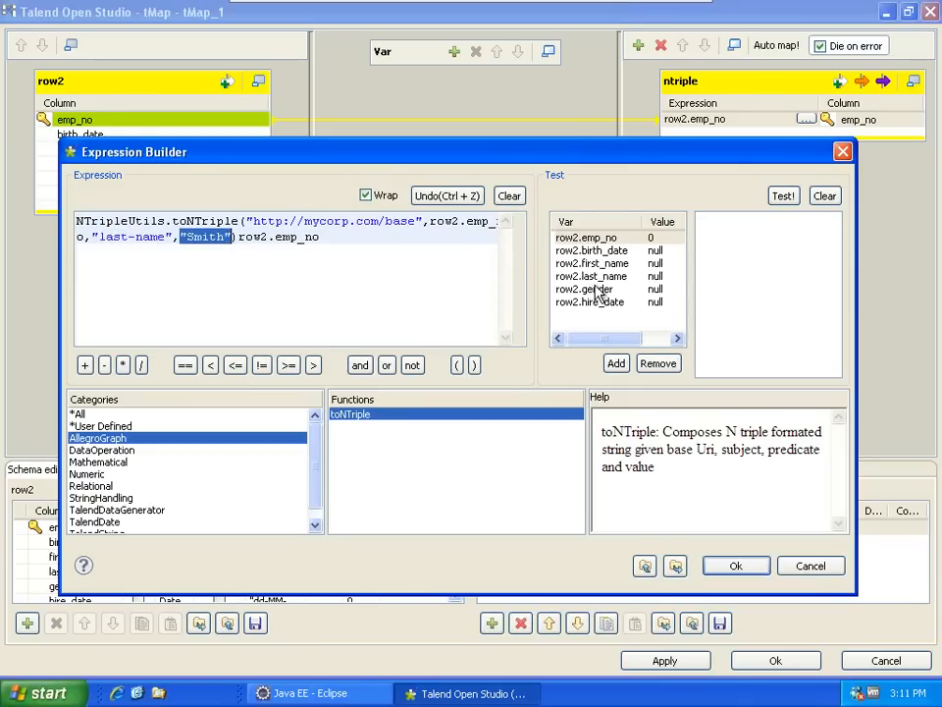
pyautogui.moveTo(592, 276); pyautogui.dragTo(332, 236)
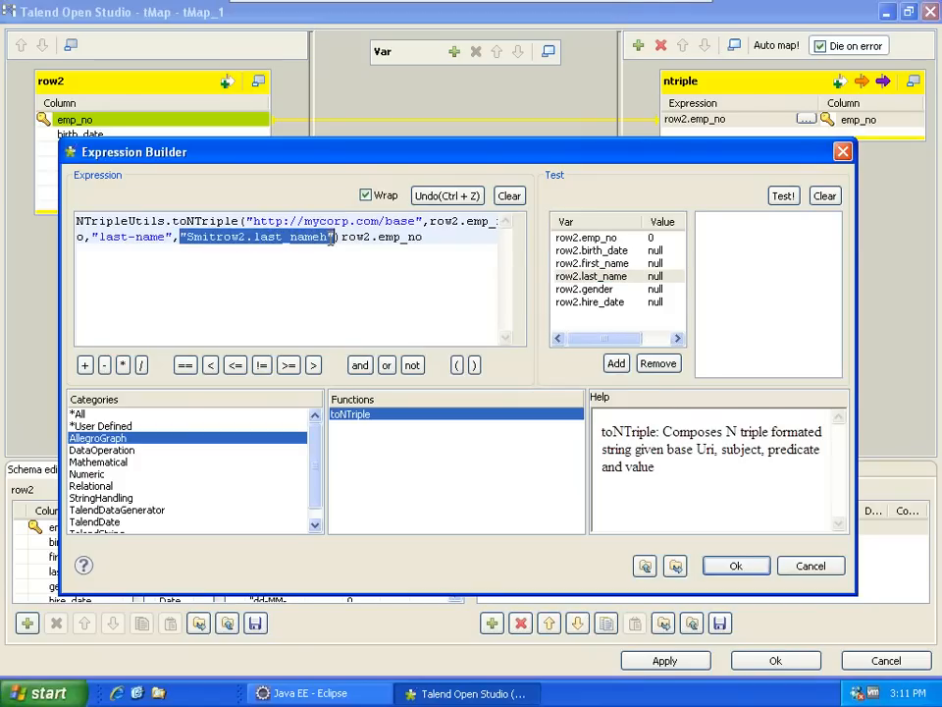
pyautogui.press('Delete')
pyautogui.moveTo(587, 278); pyautogui.dragTo(371, 237)
pyautogui.press('Delete')
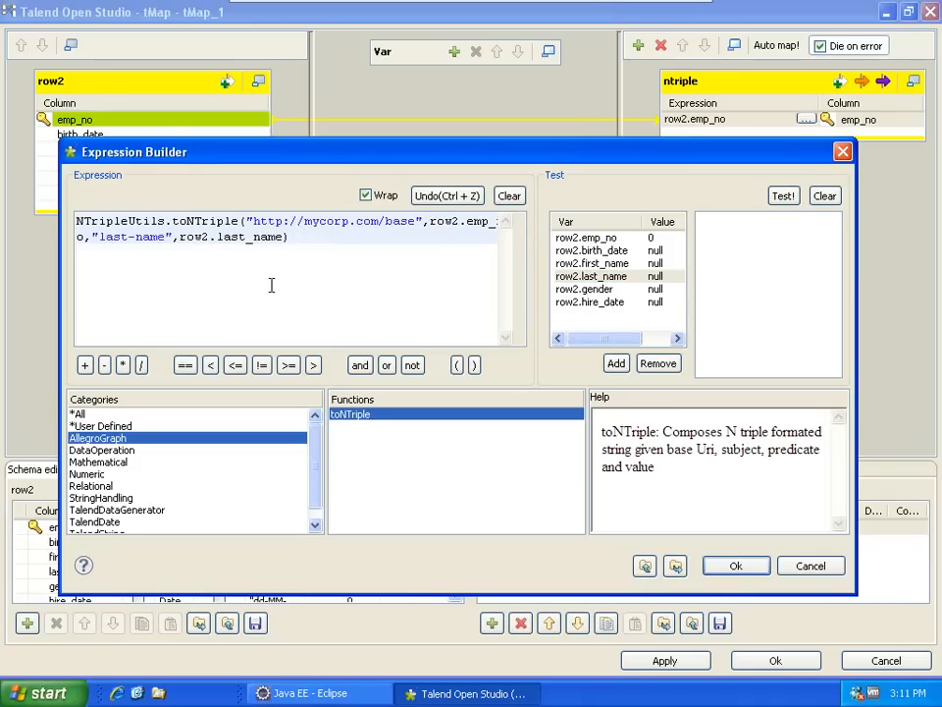
# - Enlarge the Expression Builder, check the base, last-name and row2.last_name arguments, and accept
pyautogui.doubleClick(351, 222)
pyautogui.click(444, 223)
pyautogui.moveTo(284, 139); pyautogui.dragTo(283, 46)
pyautogui.moveTo(855, 239); pyautogui.dragTo(934, 239)
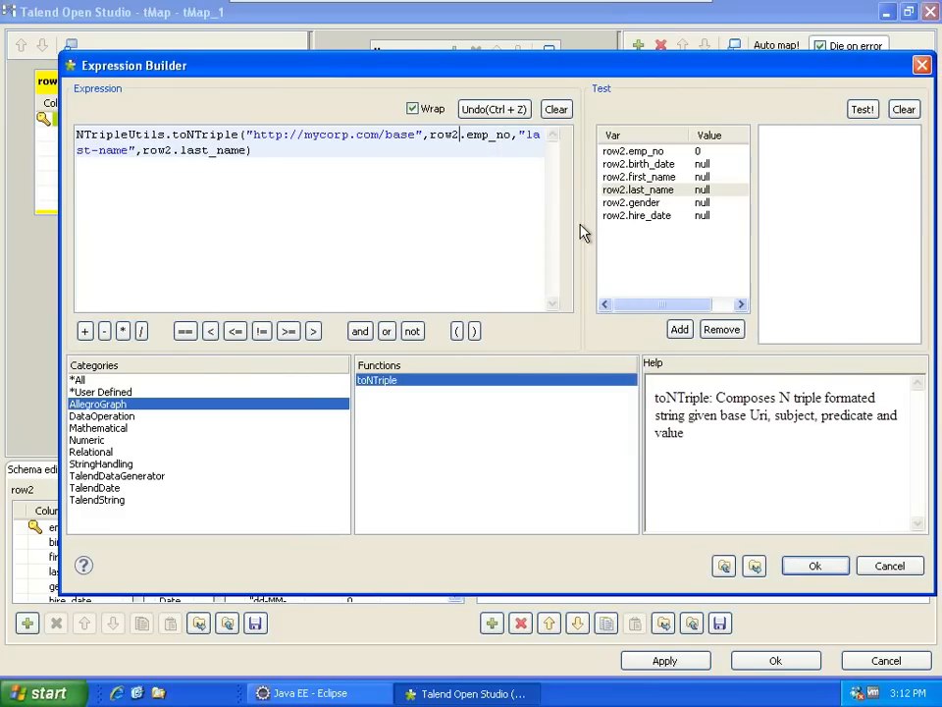
pyautogui.moveTo(579, 233); pyautogui.dragTo(701, 233)
pyautogui.moveTo(518, 134); pyautogui.dragTo(594, 134)
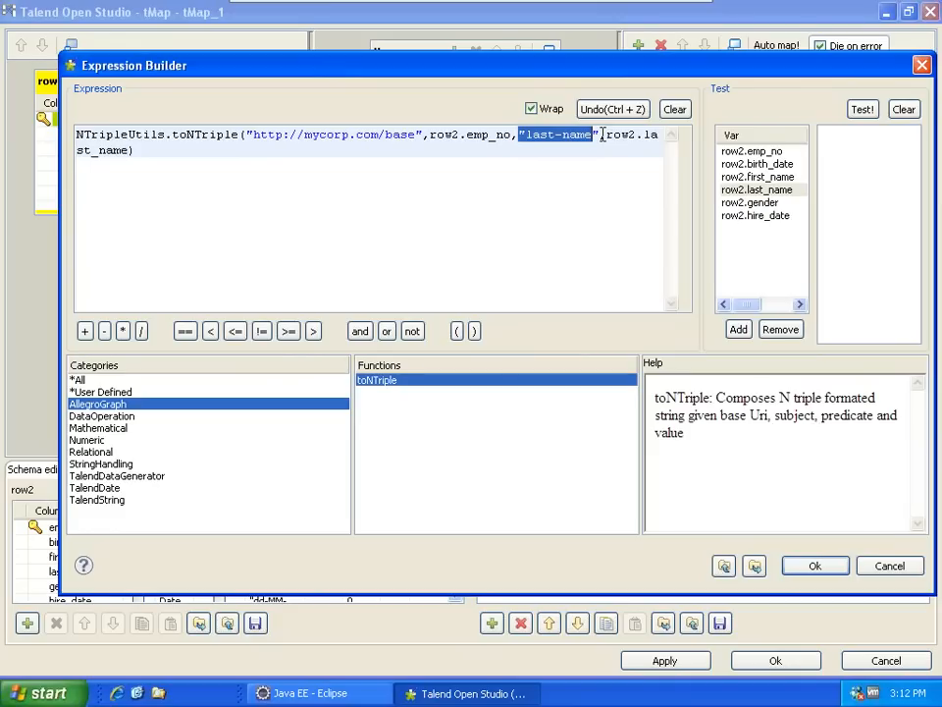
pyautogui.moveTo(606, 135); pyautogui.dragTo(623, 145)
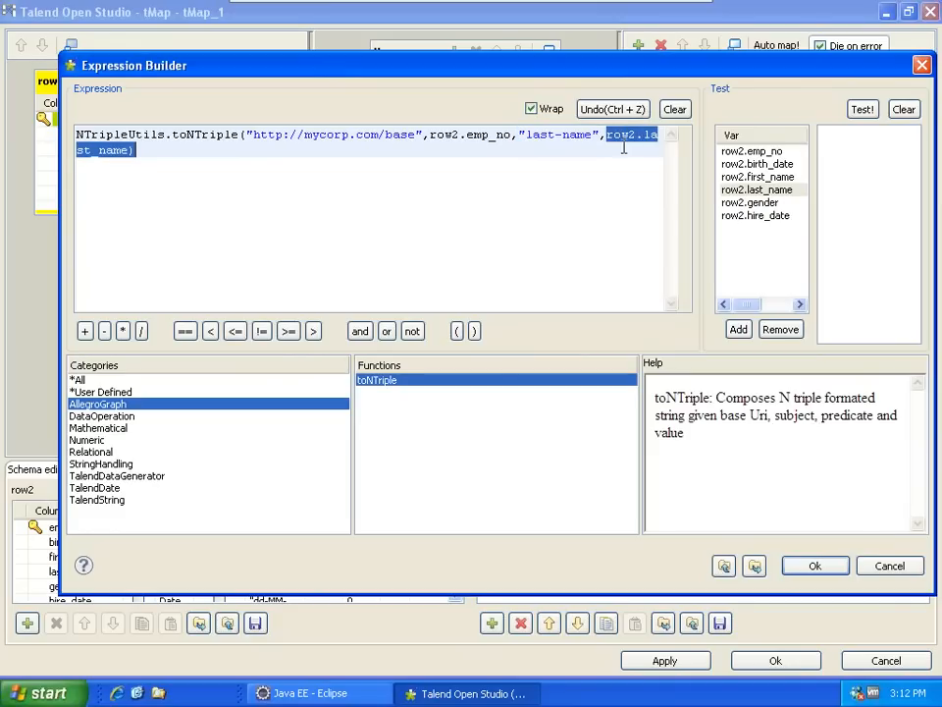
pyautogui.click(132, 152)
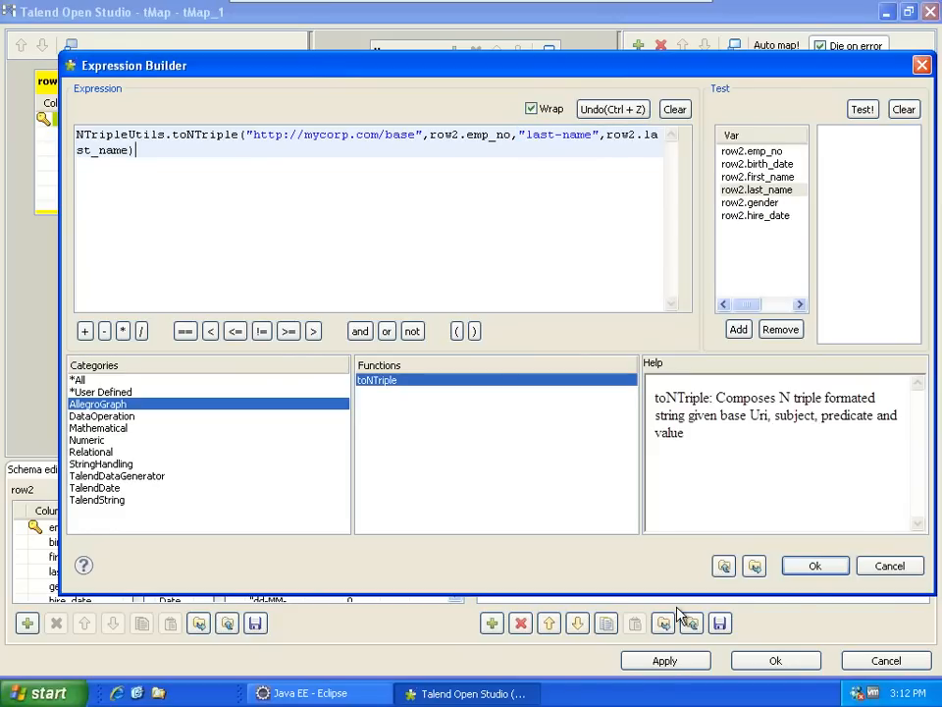
pyautogui.click(815, 569)
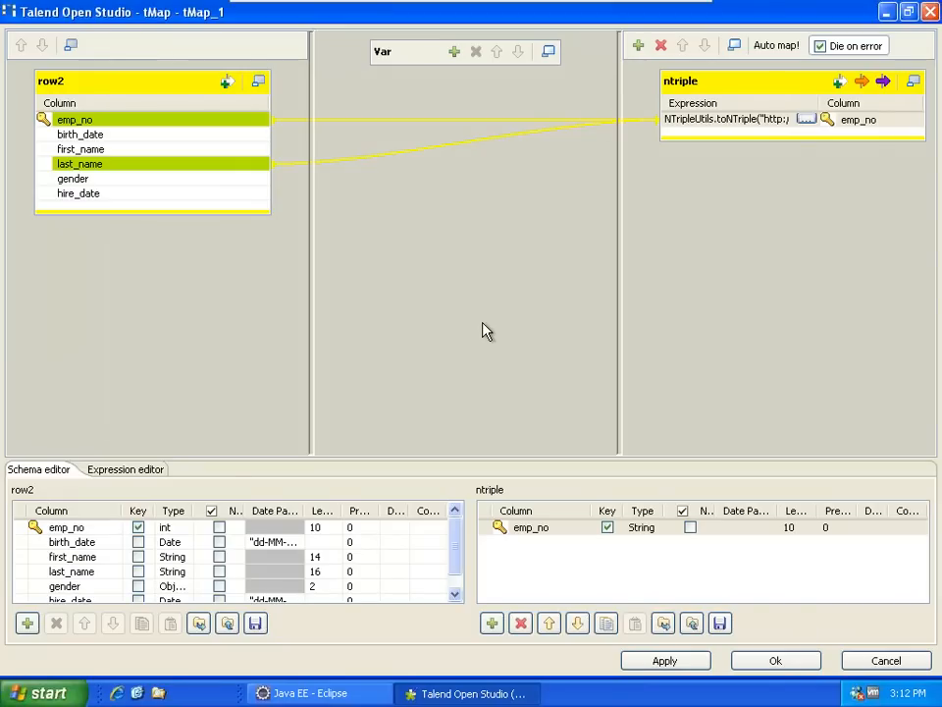
# - Close the map editor and move tLogRow_1 and tMap_1 left to compact the job
pyautogui.click(766, 662)
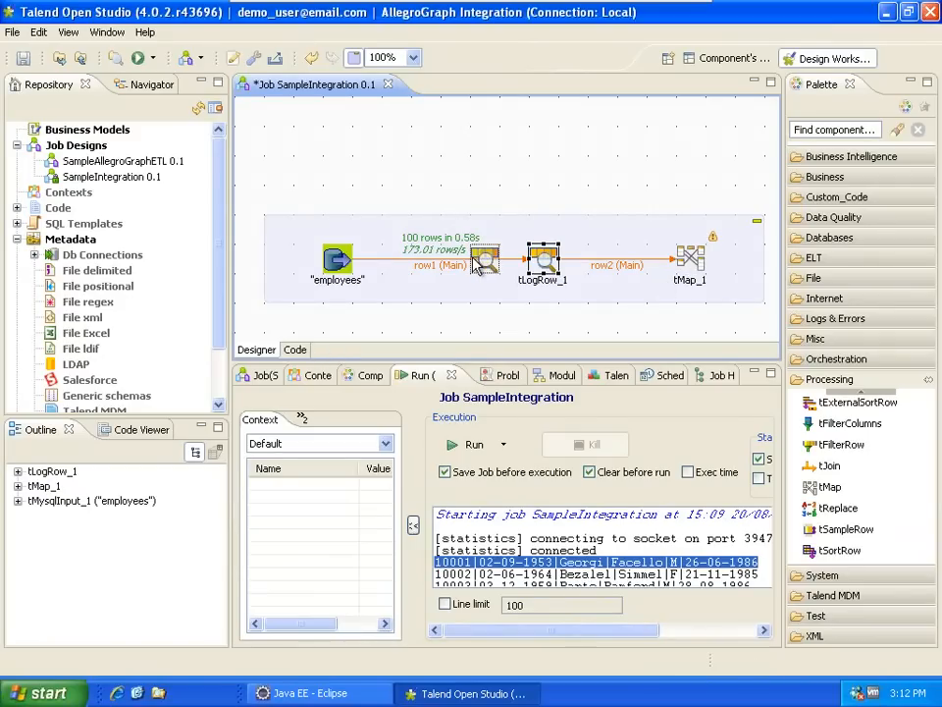
pyautogui.moveTo(543, 257); pyautogui.dragTo(454, 257)
pyautogui.moveTo(690, 257); pyautogui.dragTo(543, 258)
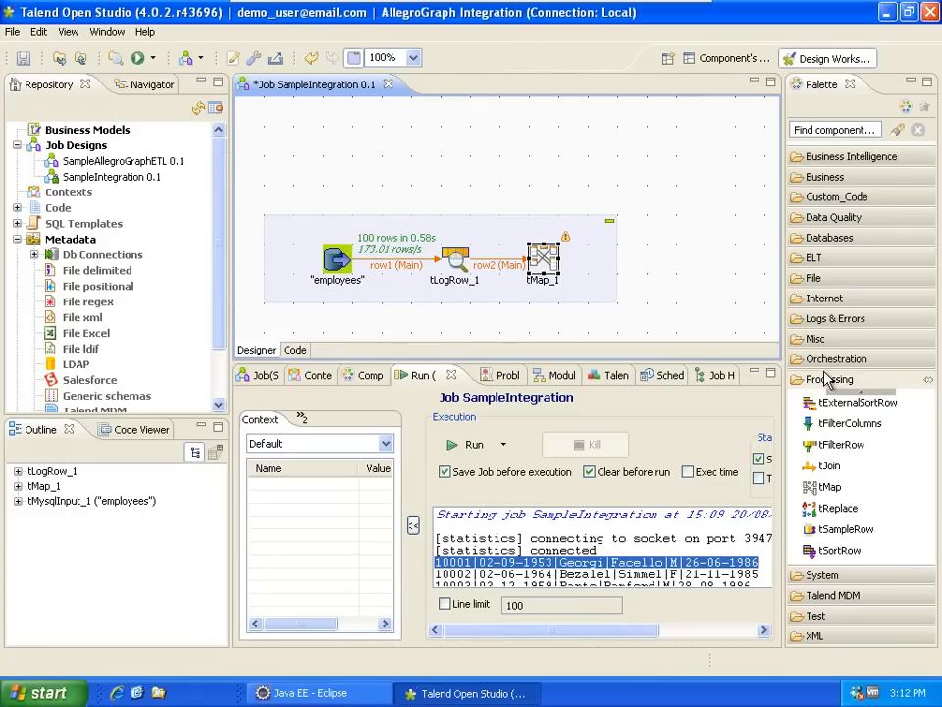
# - Add a tLogRow_2 right of tMap_1 and feed it the ntriple output
pyautogui.click(835, 318)
pyautogui.scroll(-1, 846, 350)
pyautogui.click(839, 446)
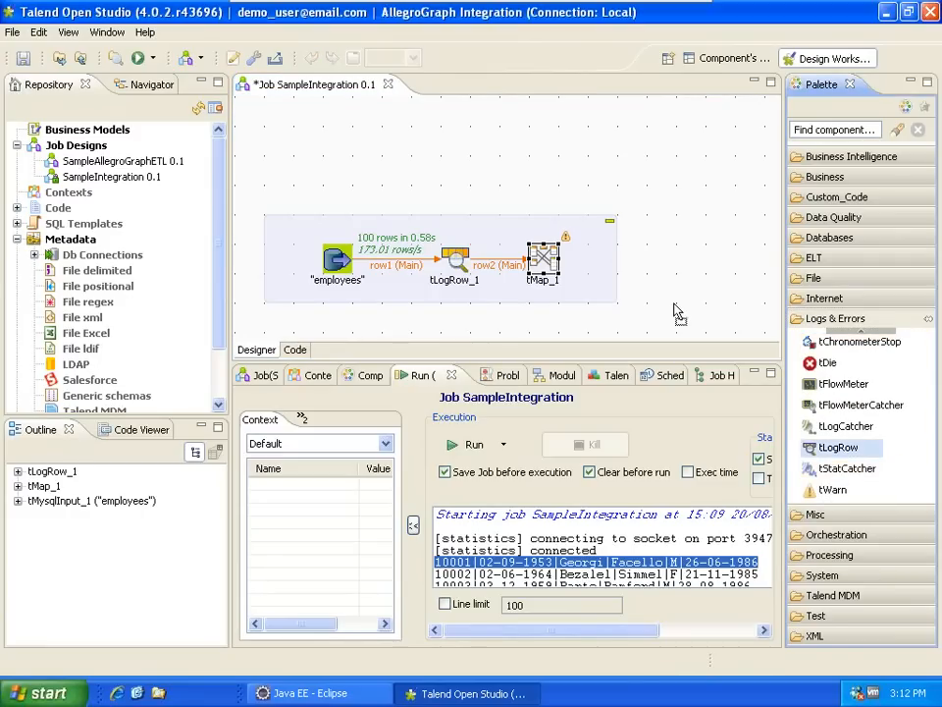
pyautogui.click(691, 259)
pyautogui.rightClick(545, 260)
pyautogui.moveTo(616, 272)
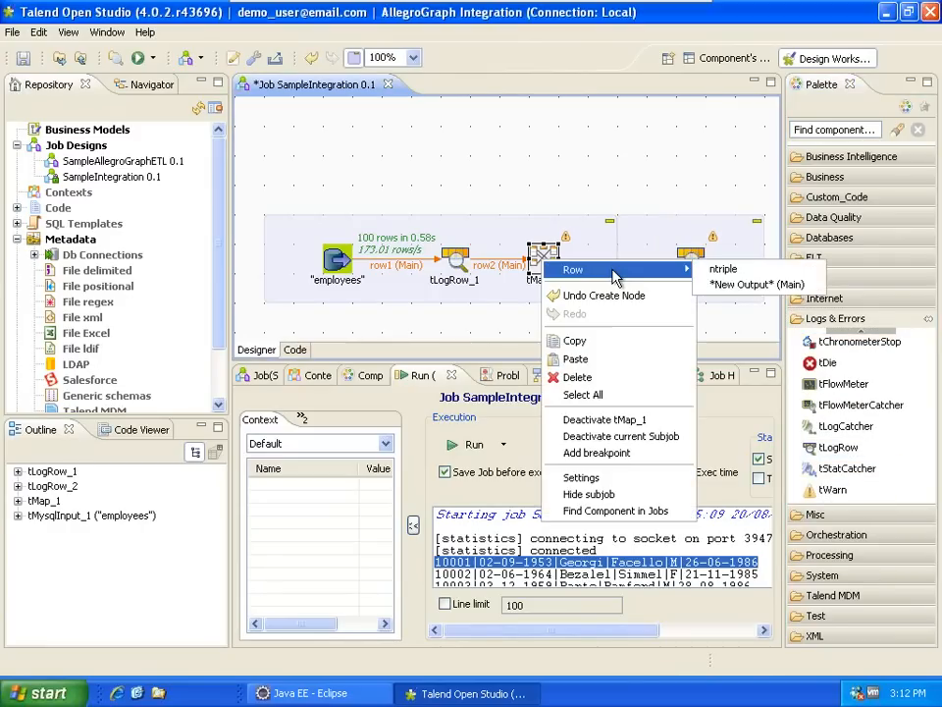
pyautogui.click(723, 269)
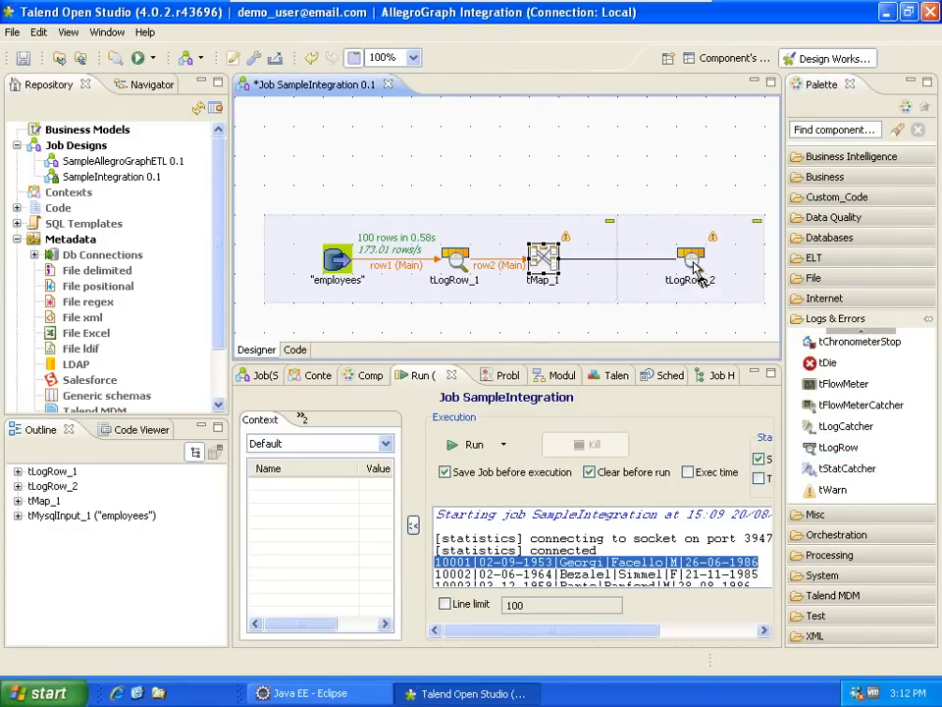
pyautogui.click(695, 269)
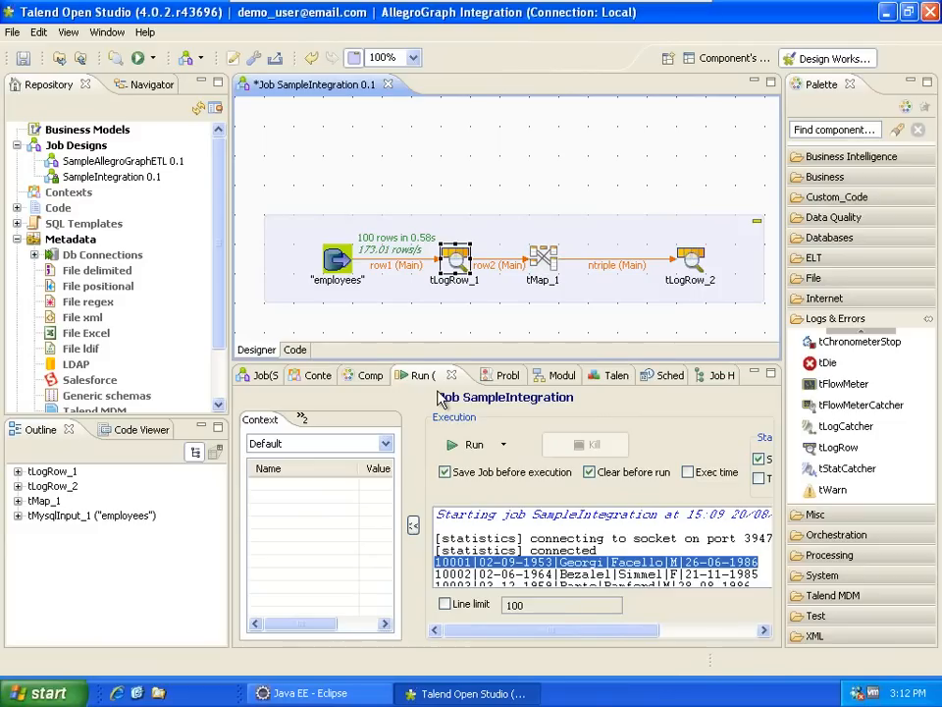
# - Inspect the component settings of tLogRow_2 and tMap_1, then deselect everything
pyautogui.click(370, 375)
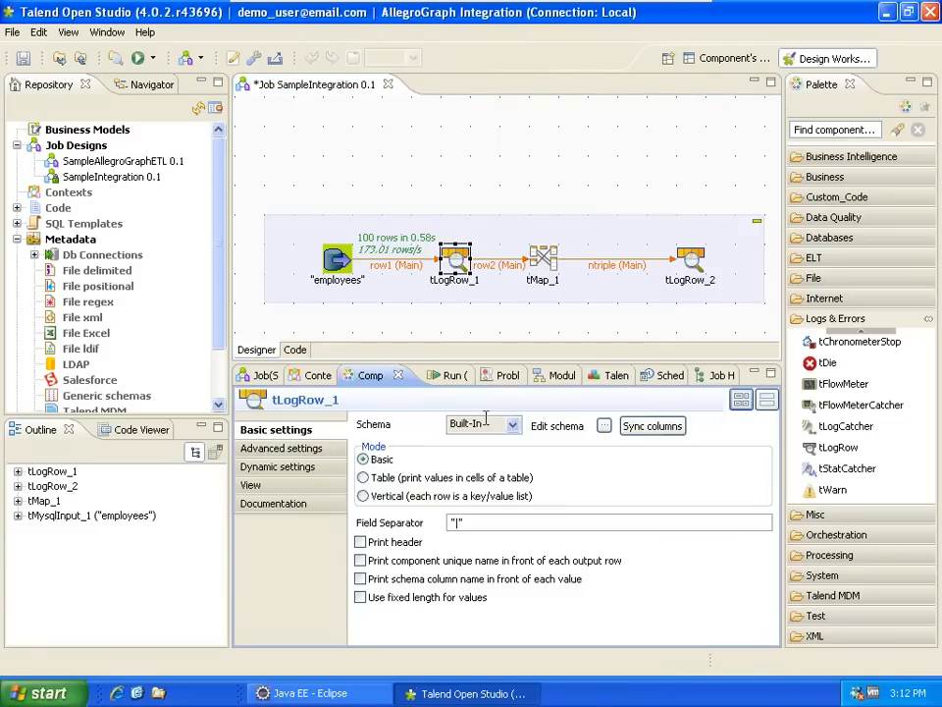
pyautogui.click(688, 282)
pyautogui.click(649, 428)
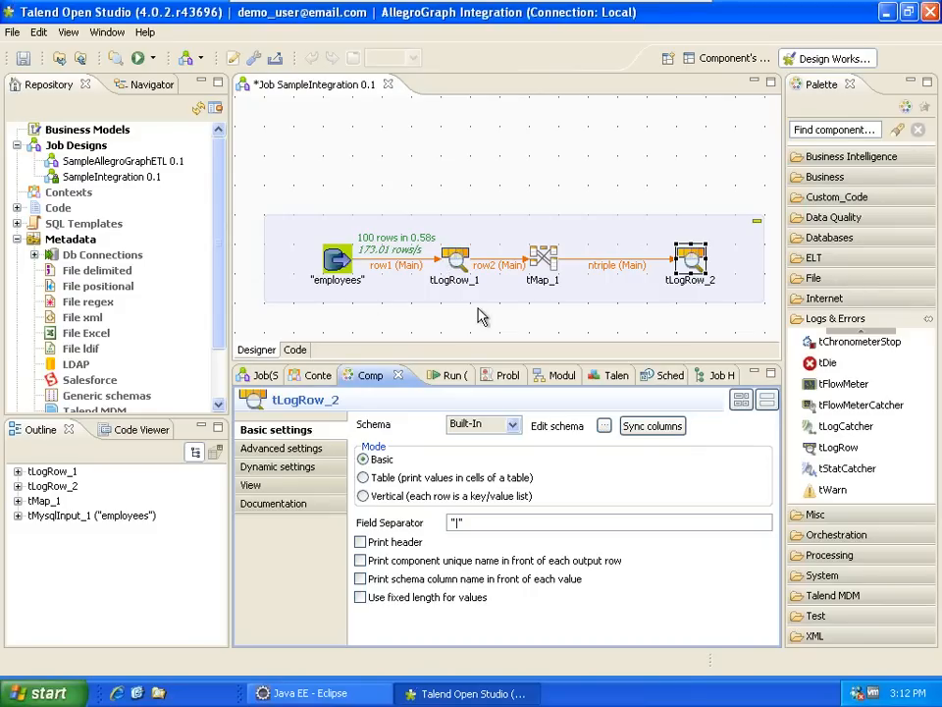
pyautogui.click(543, 258)
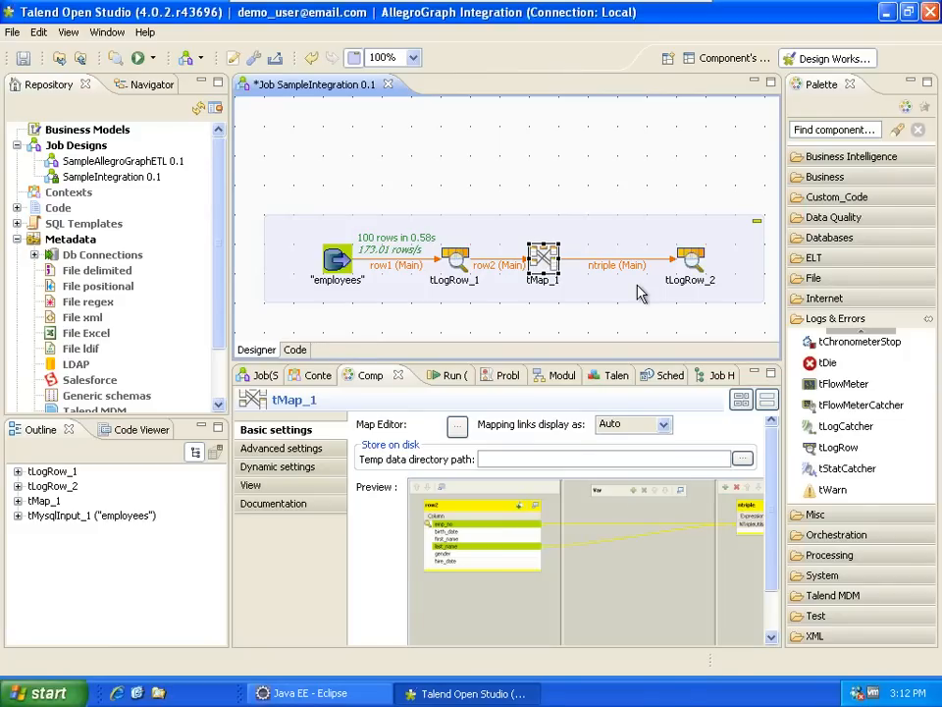
pyautogui.click(690, 261)
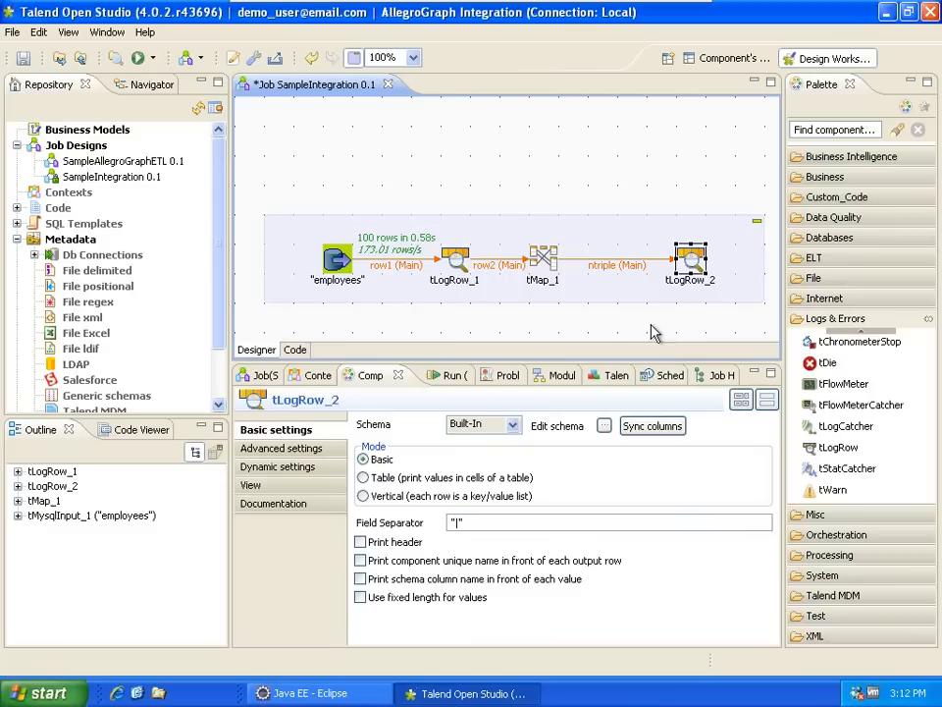
pyautogui.click(353, 190)
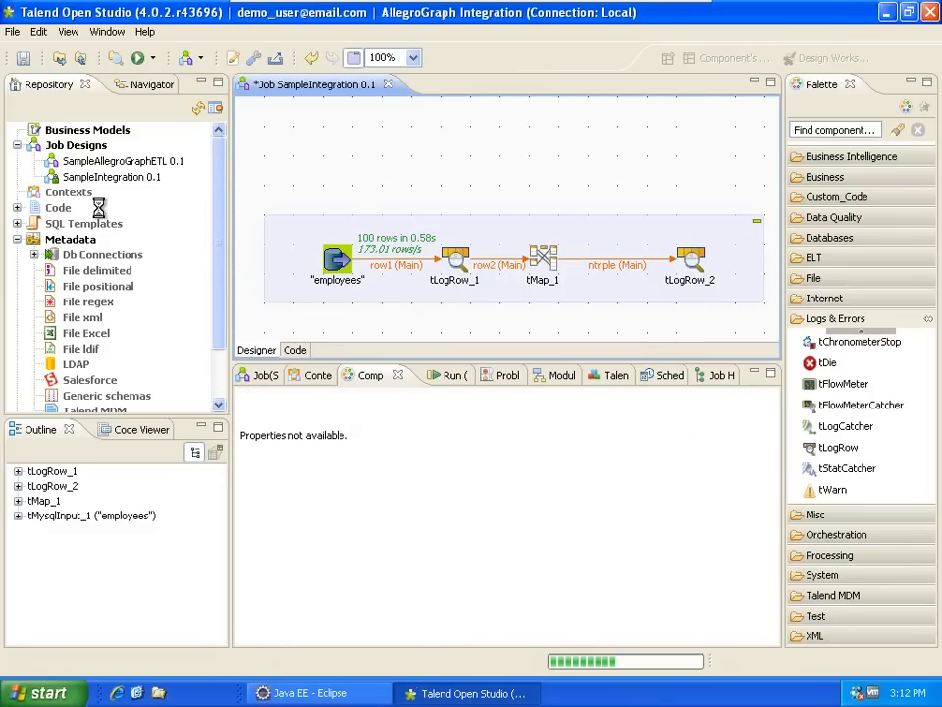
# - Run the SampleIntegration job and enlarge its console output
pyautogui.rightClick(112, 178)
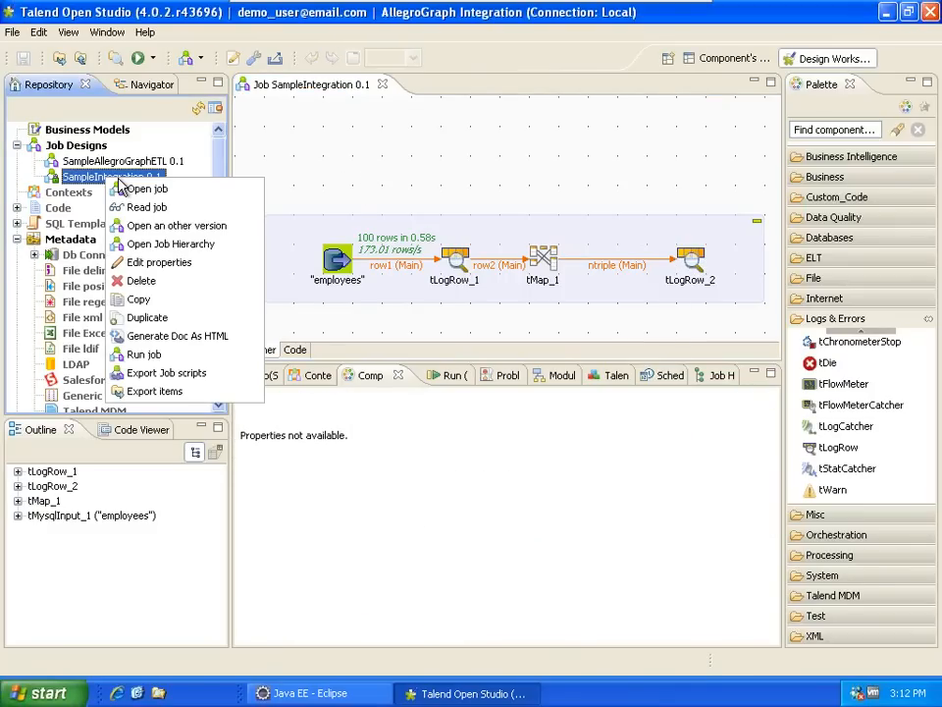
pyautogui.click(144, 354)
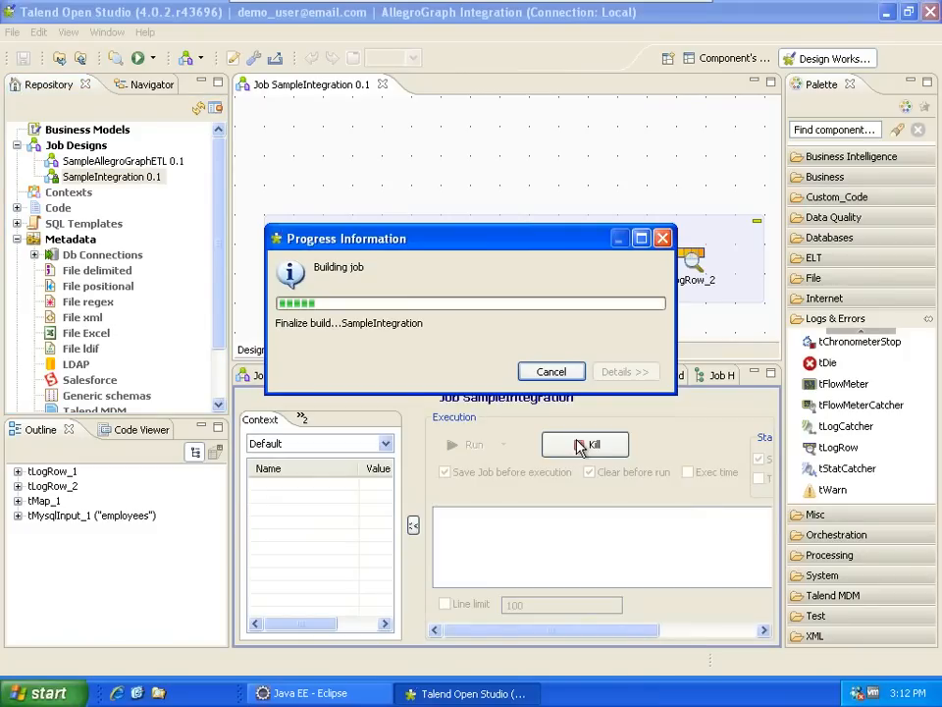
pyautogui.doubleClick(436, 374)
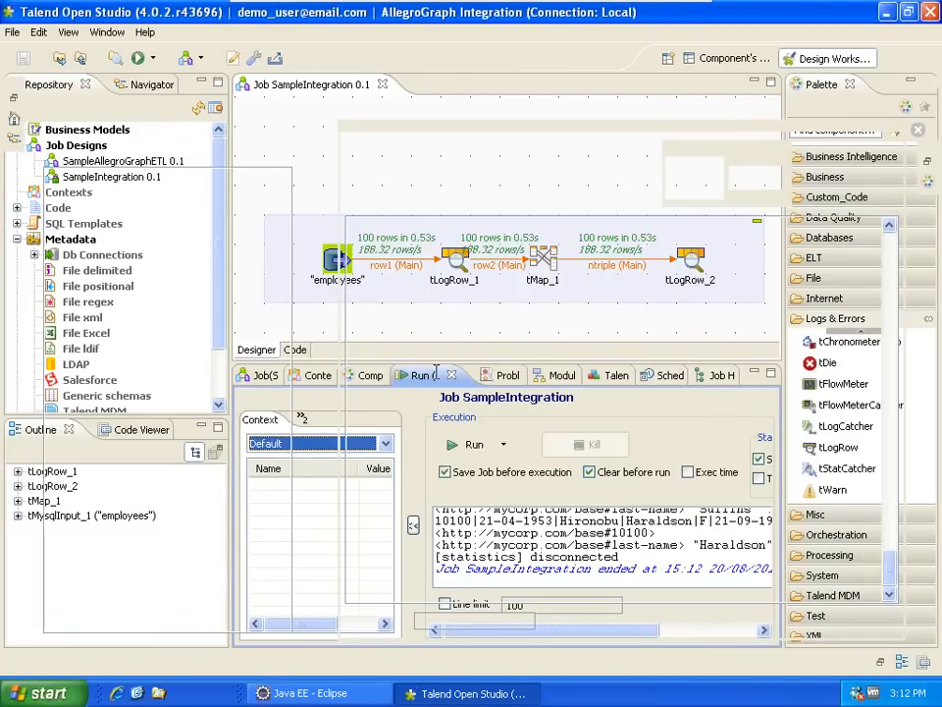
pyautogui.moveTo(890, 583); pyautogui.dragTo(892, 265)
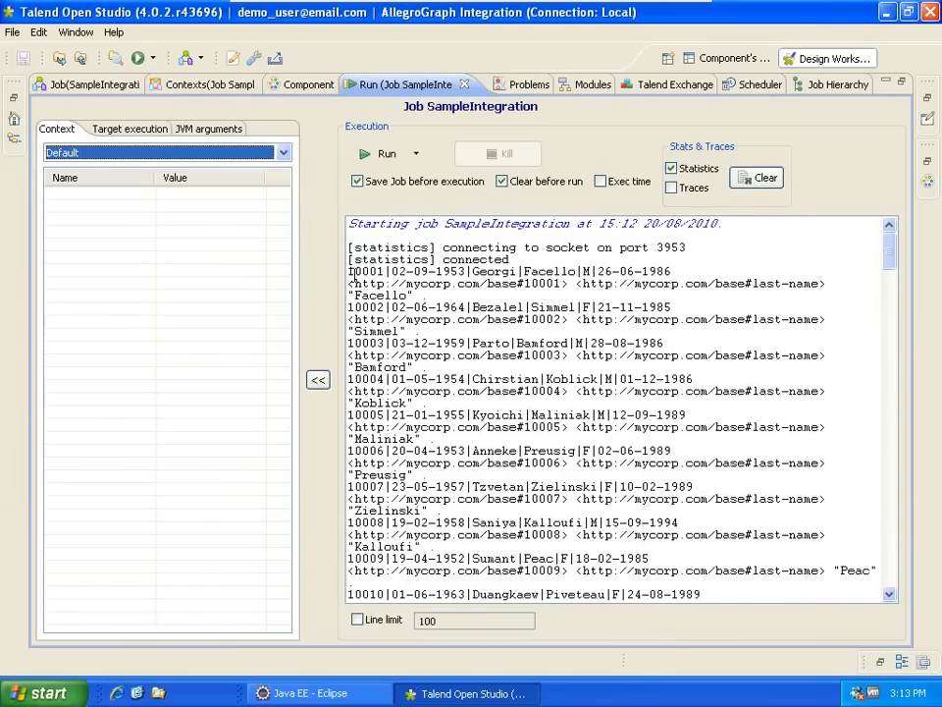
# - Inspect the first N-Triple: subject 10001, last-name predicate and literal Facello, then restore the layout
pyautogui.moveTo(351, 272); pyautogui.dragTo(427, 295)
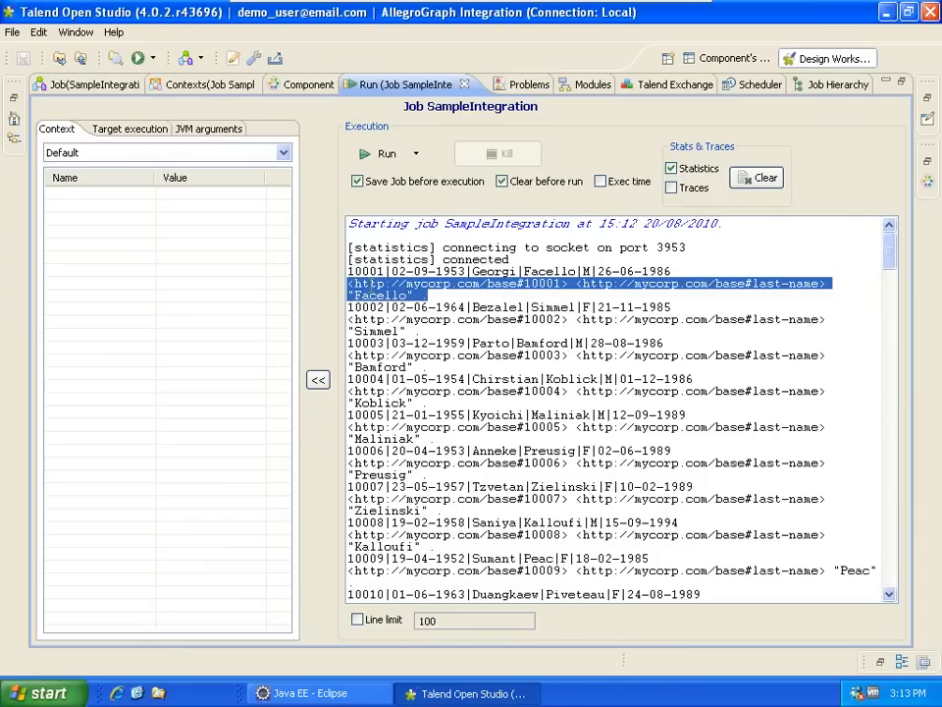
pyautogui.moveTo(355, 284); pyautogui.dragTo(561, 284)
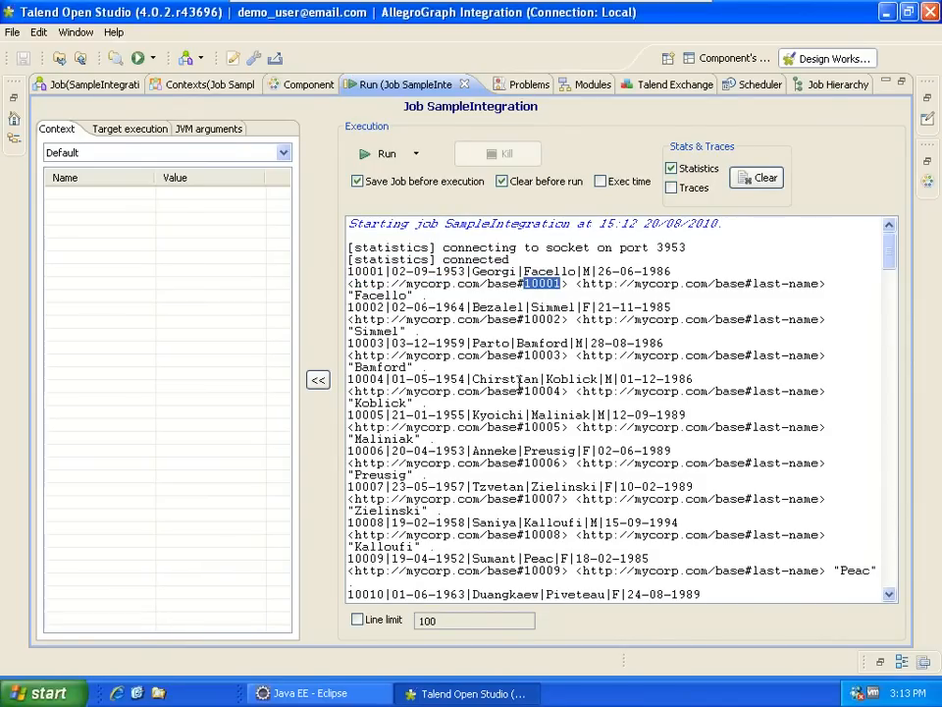
pyautogui.moveTo(351, 284); pyautogui.dragTo(827, 284)
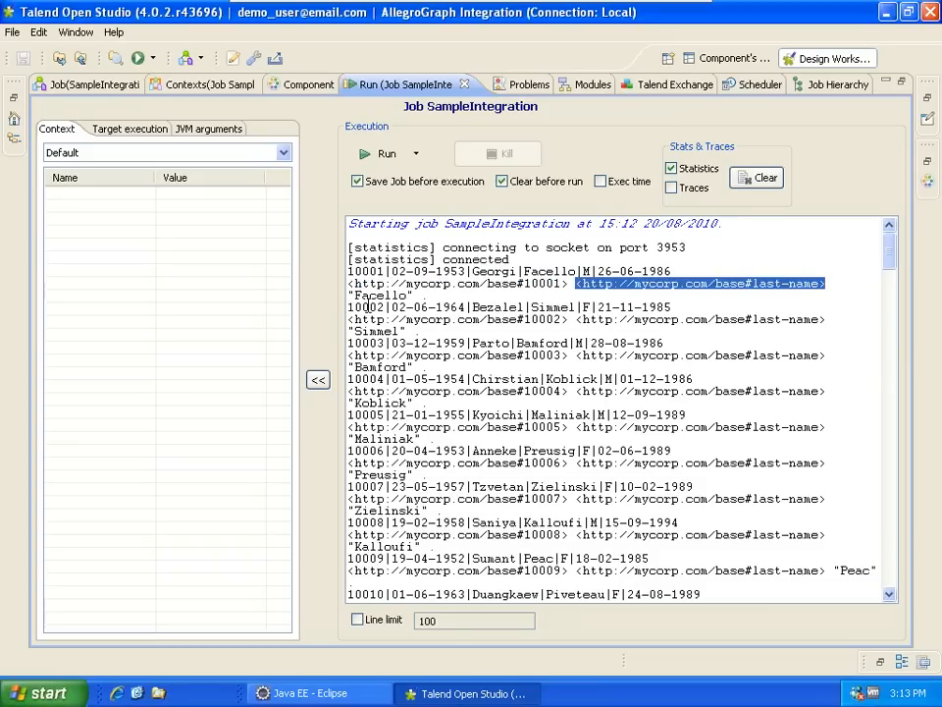
pyautogui.moveTo(348, 295); pyautogui.dragTo(414, 295)
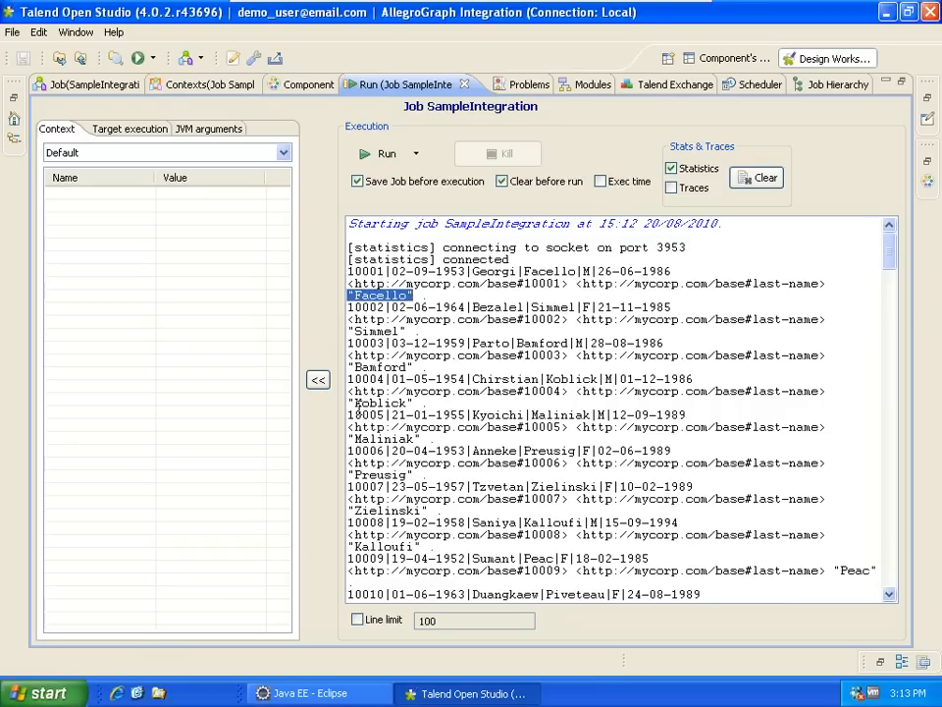
pyautogui.moveTo(890, 257); pyautogui.dragTo(913, 582)
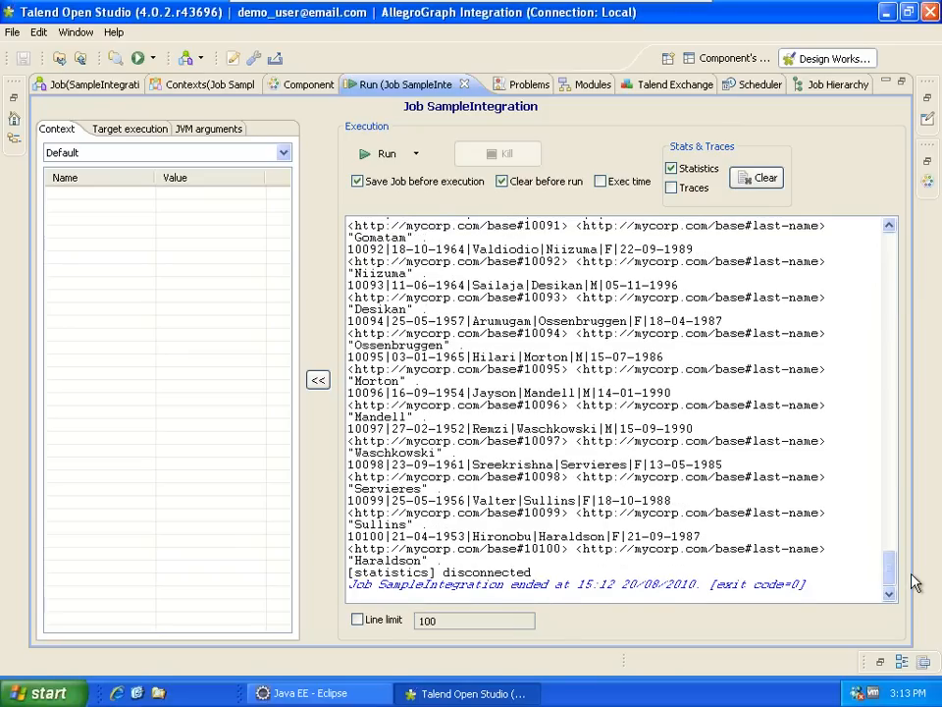
pyautogui.doubleClick(369, 85)
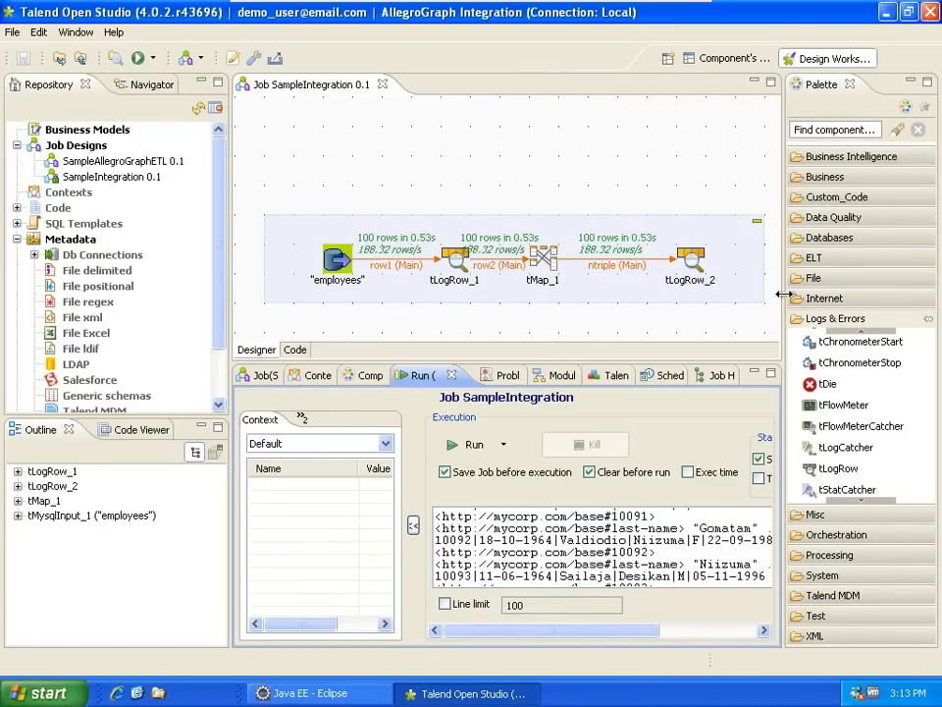
# - Drop an AllegroGraph NTripleOutput component right of tLogRow_2 and show its settings
pyautogui.click(837, 320)
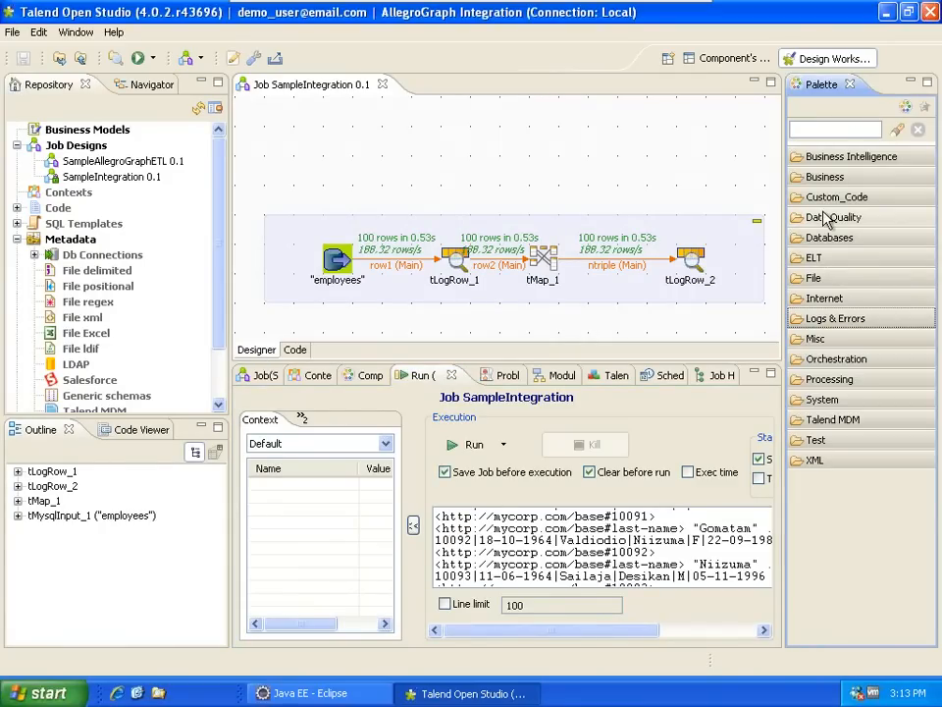
pyautogui.click(825, 237)
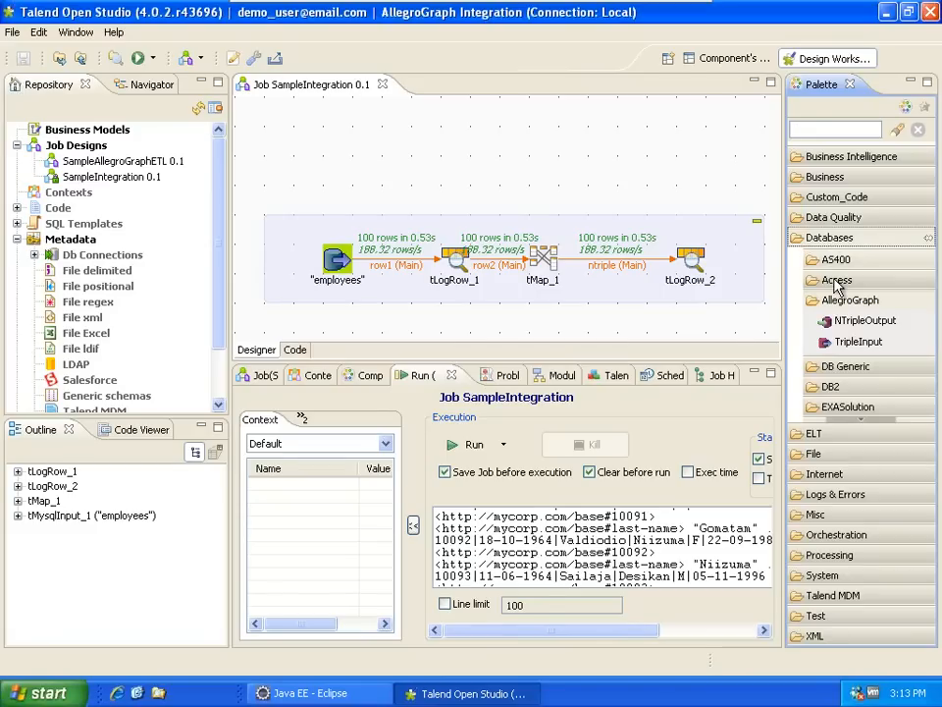
pyautogui.click(691, 263)
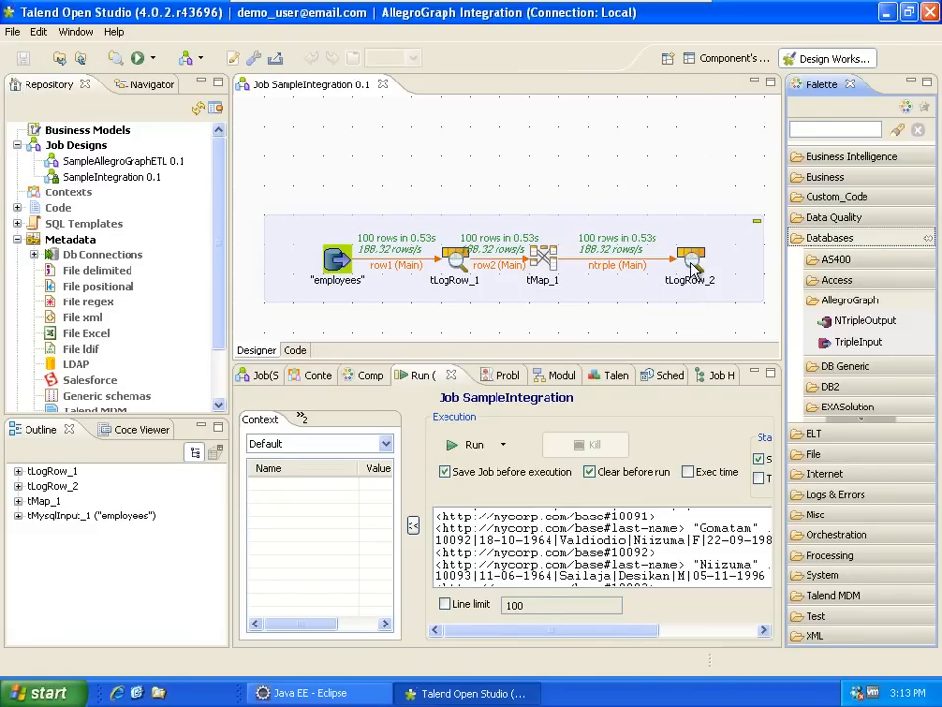
pyautogui.moveTo(691, 265); pyautogui.dragTo(651, 278)
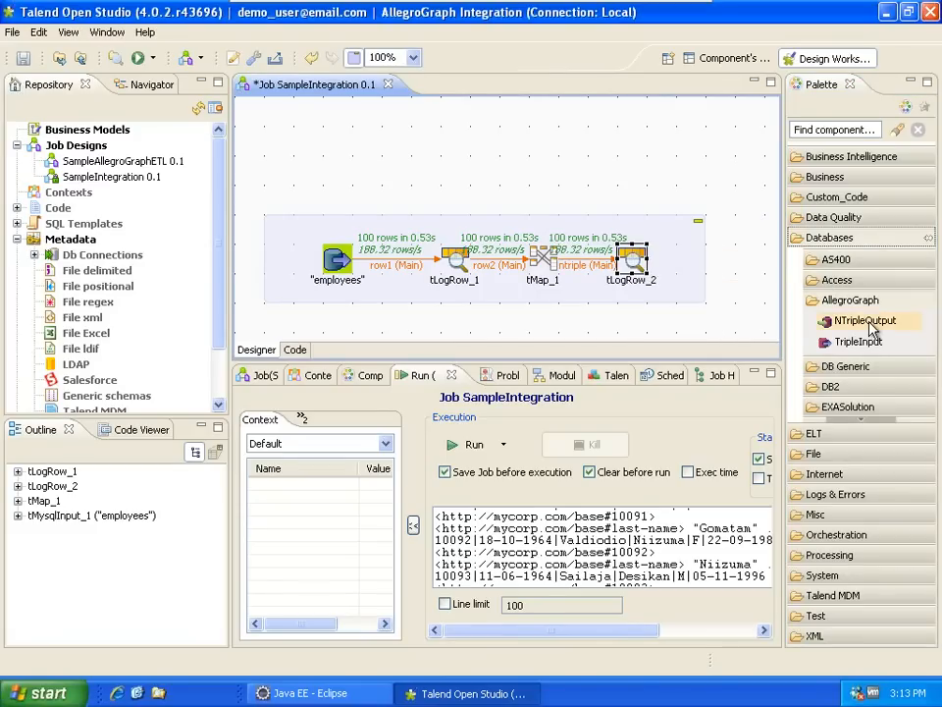
pyautogui.moveTo(871, 327); pyautogui.dragTo(727, 261)
pyautogui.click(731, 260)
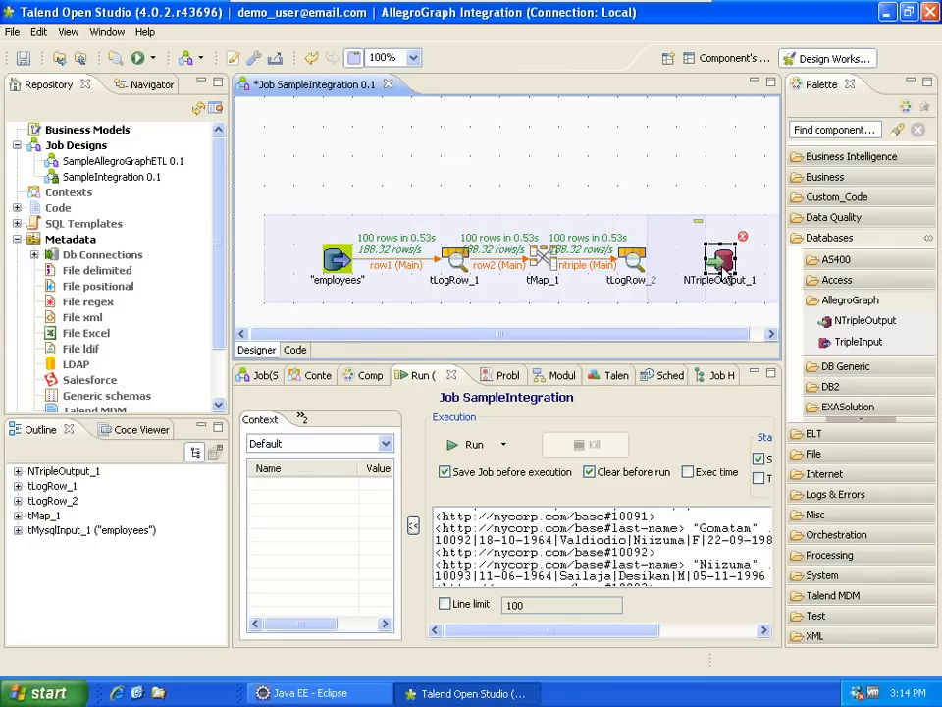
pyautogui.click(364, 379)
pyautogui.click(469, 427)
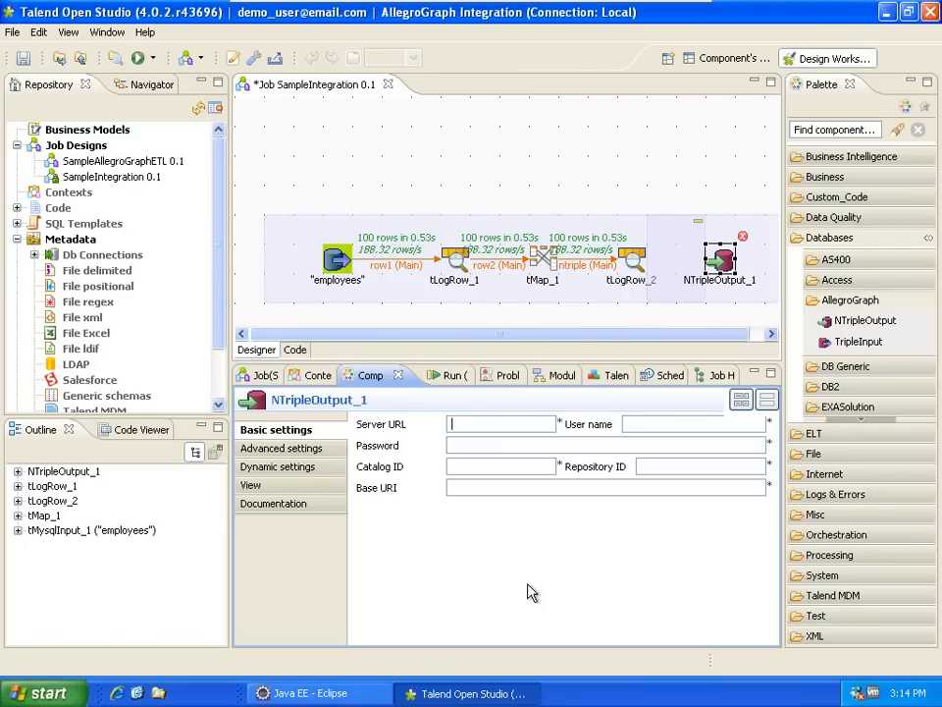
pyautogui.write('http:')
pyautogui.write('//')
pyautogui.write('19')
pyautogui.write('2.1')
pyautogui.write('68.')
pyautogui.write('110.129')
pyautogui.write(':10035')
pyautogui.doubleClick(525, 424)
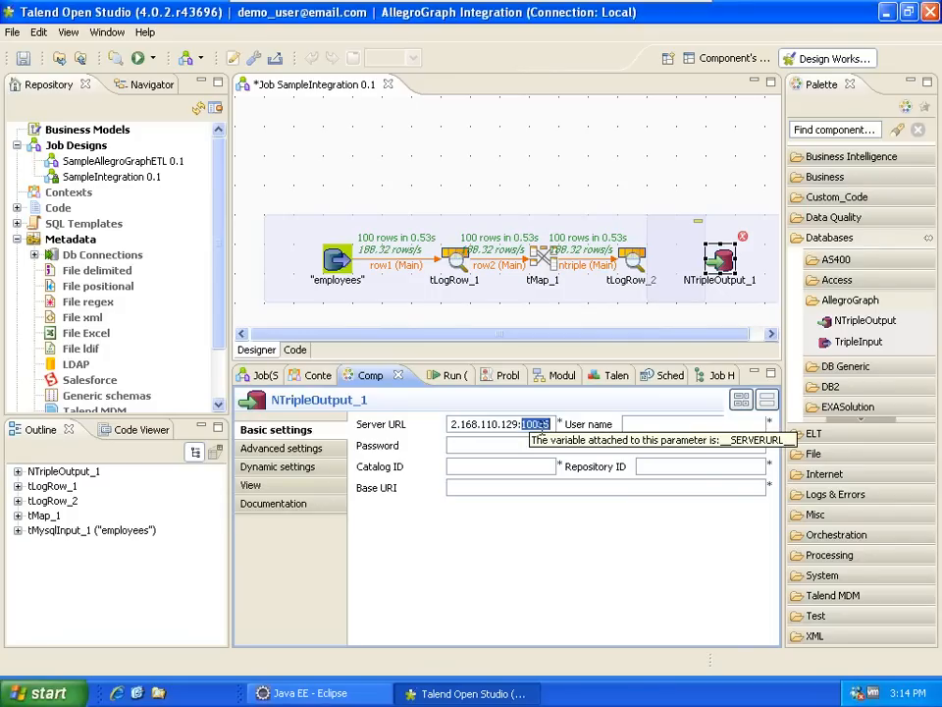
pyautogui.press('Tab')
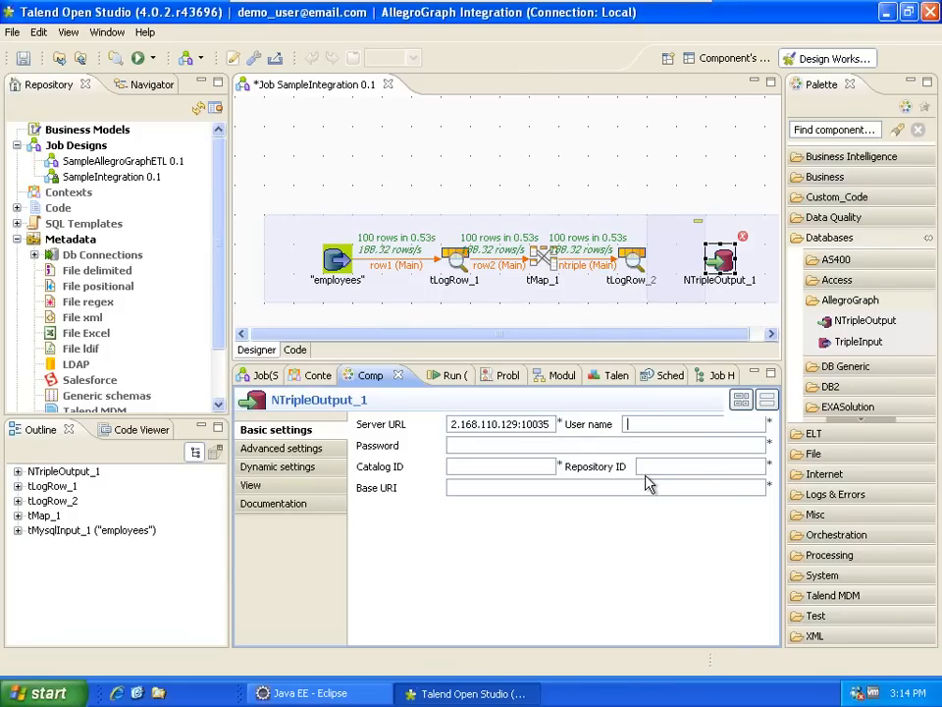
pyautogui.write('test')
pyautogui.press('Tab')
pyautogui.write('xyzzy')
pyautogui.click(476, 467)
pyautogui.write('/')
pyautogui.press('Tab')
pyautogui.write('talenddemo')
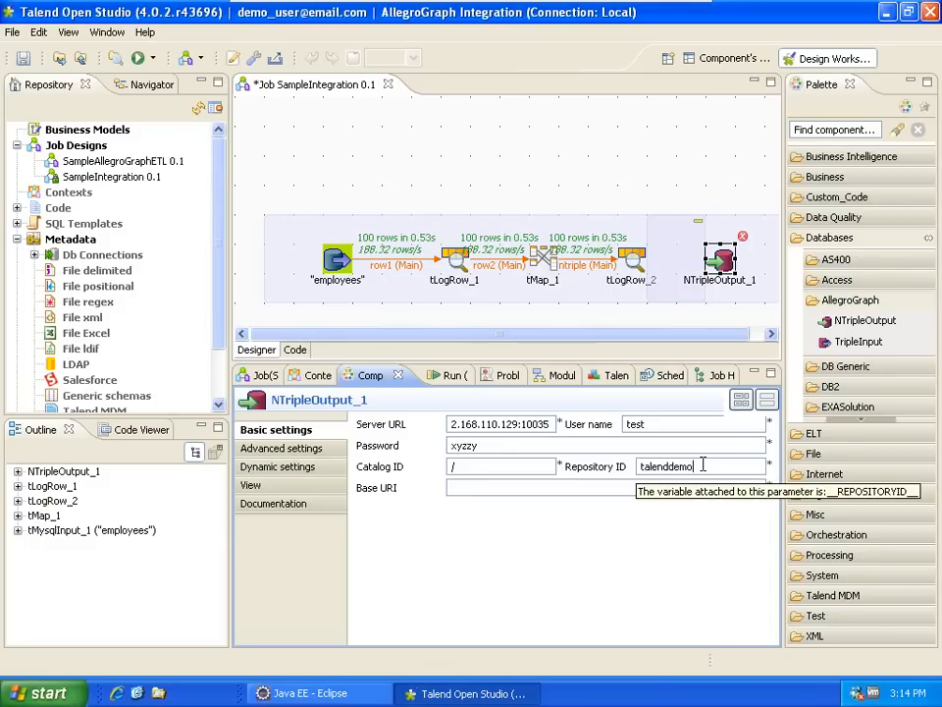
pyautogui.click(551, 487)
pyautogui.write('httP;')
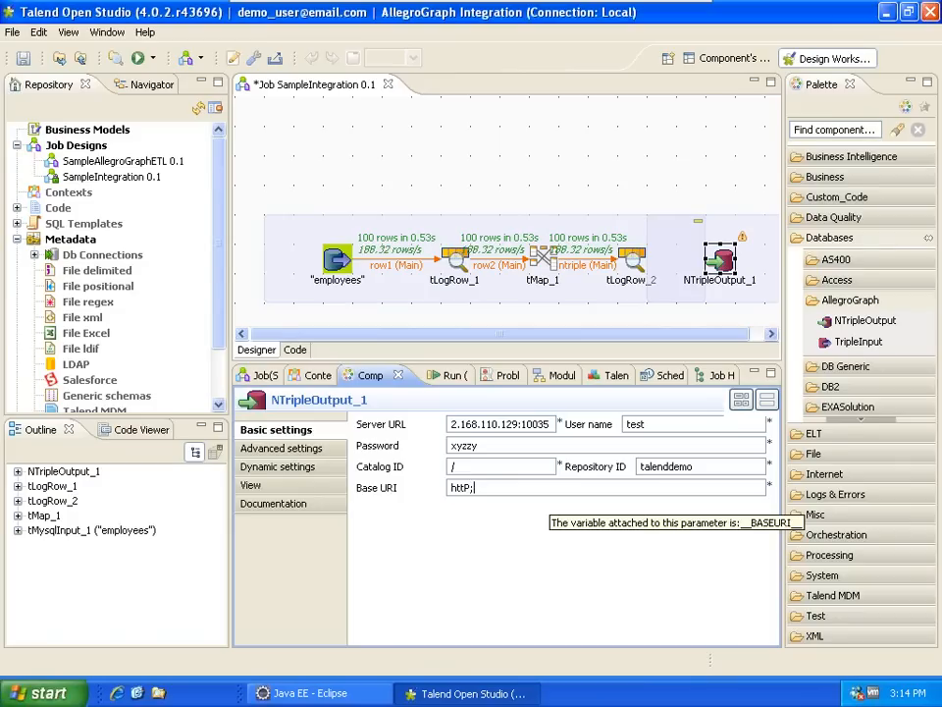
pyautogui.press('BackSpace')
pyautogui.press('BackSpace')
pyautogui.write('p://mycorp.')
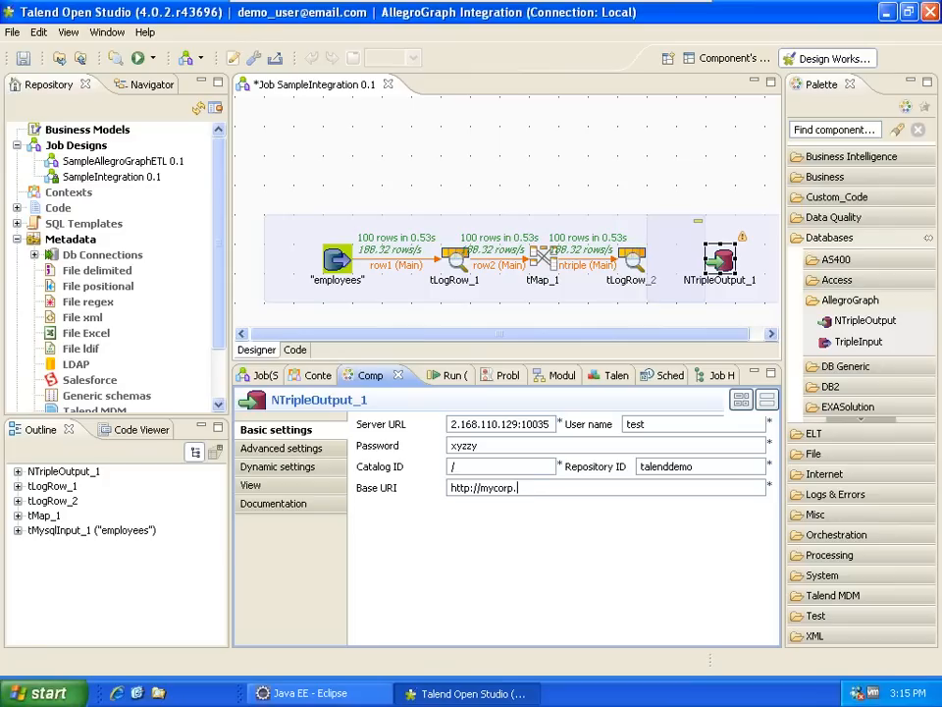
pyautogui.write('com/base')
pyautogui.moveTo(694, 467); pyautogui.dragTo(636, 469)
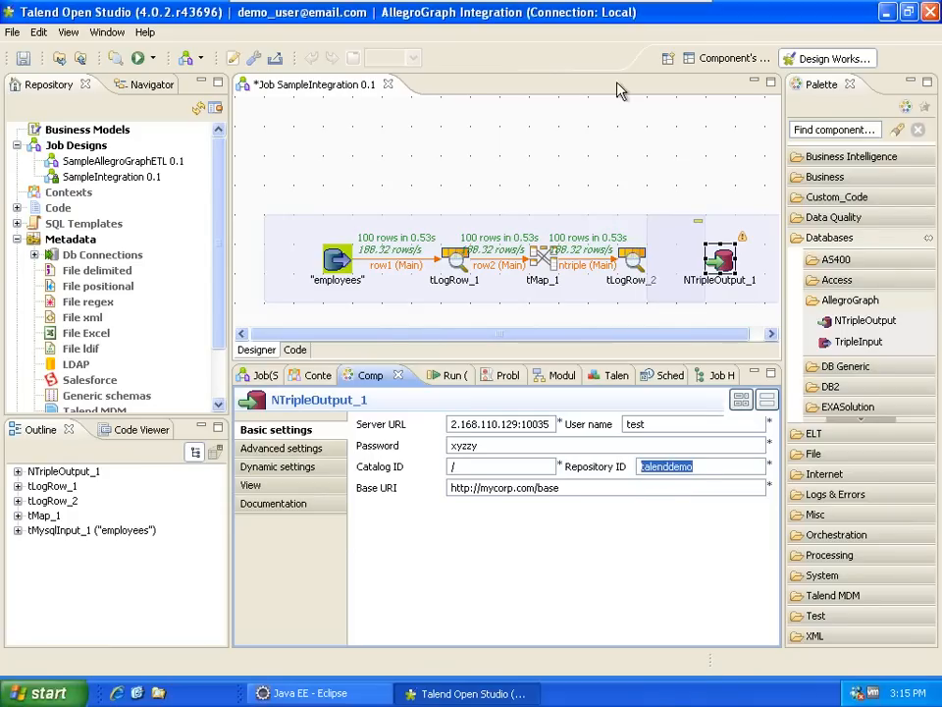
pyautogui.moveTo(610, 15)
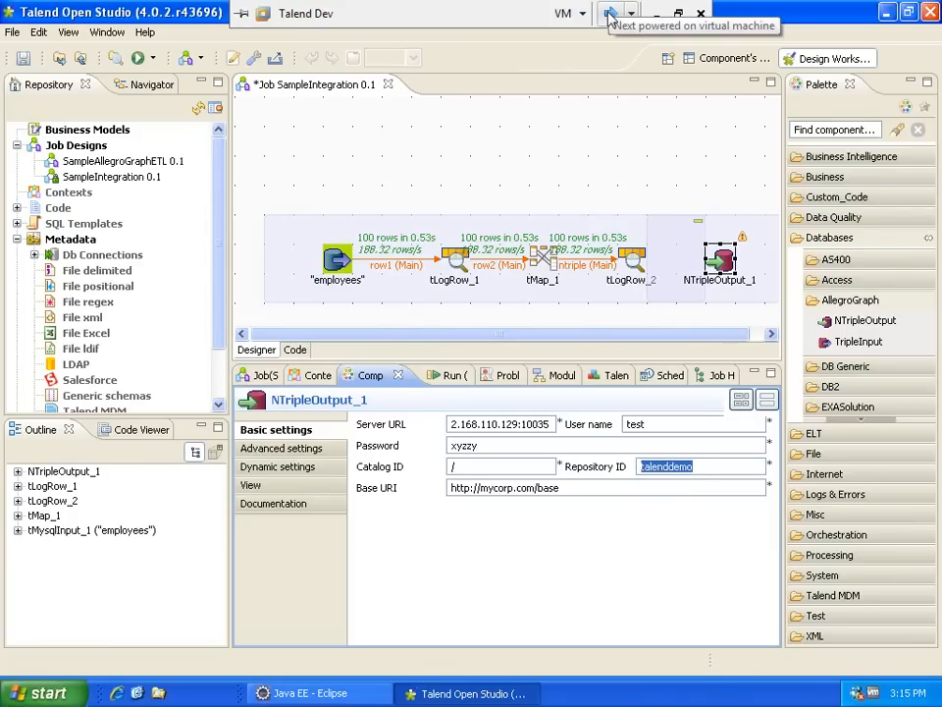
pyautogui.click(609, 14)
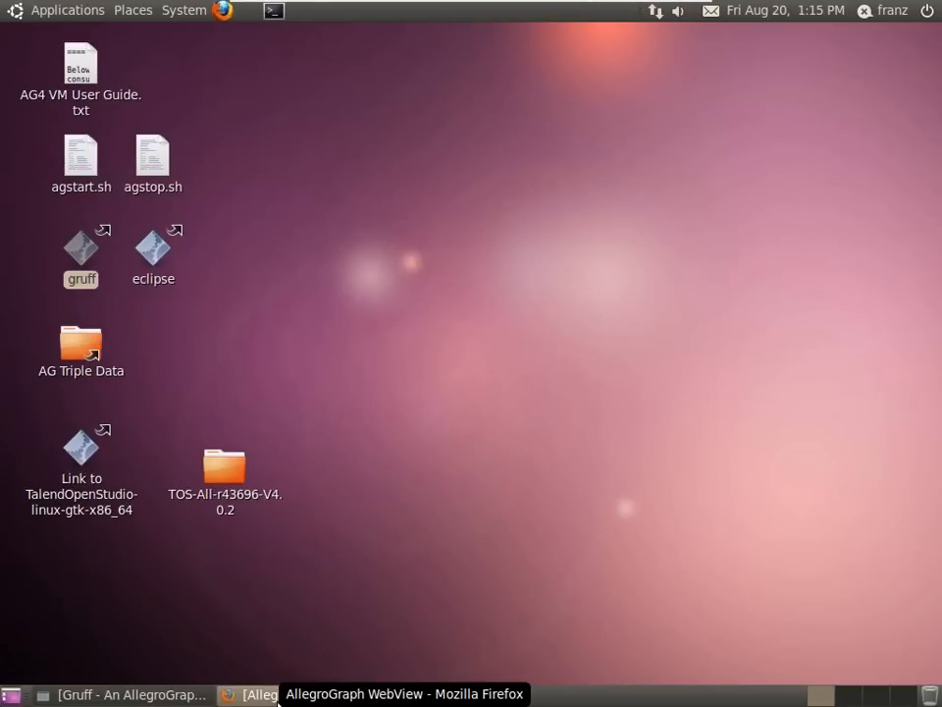
pyautogui.click(278, 697)
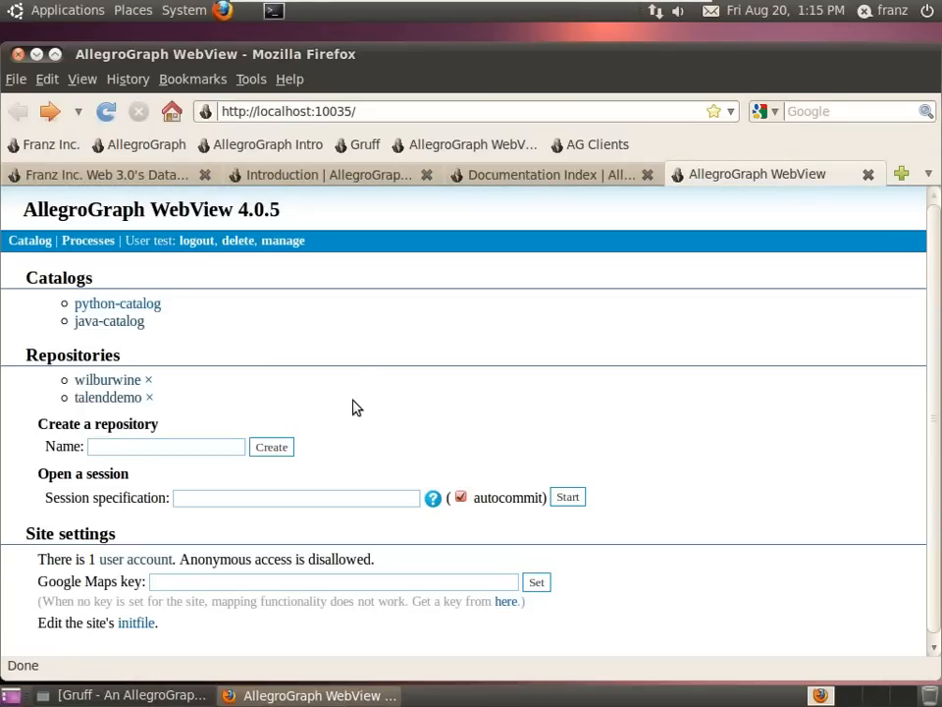
pyautogui.click(99, 405)
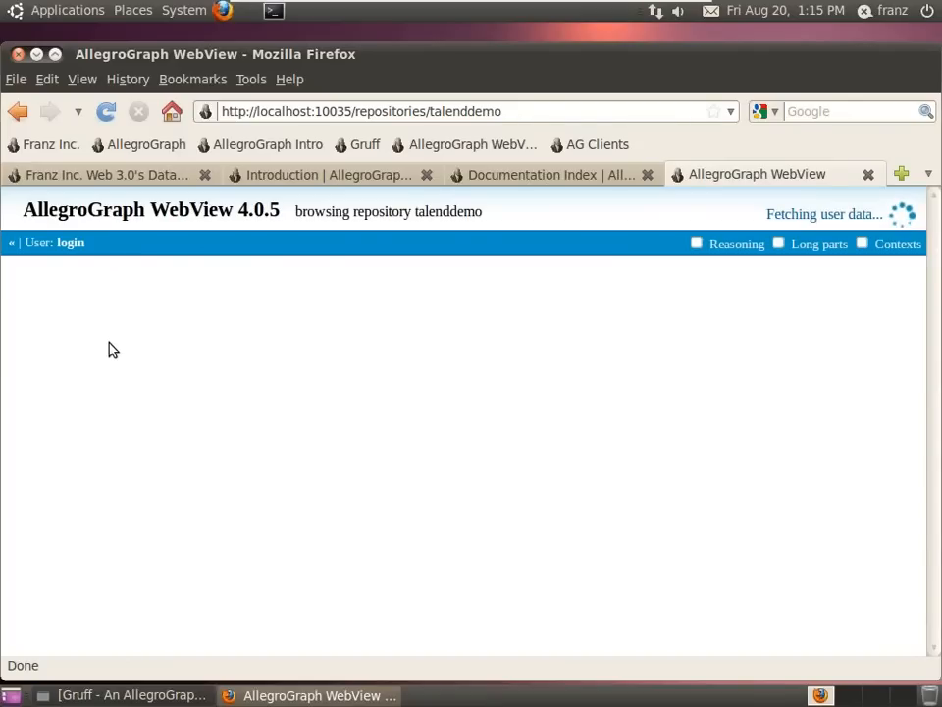
pyautogui.moveTo(97, 330); pyautogui.dragTo(371, 378)
pyautogui.click(360, 391)
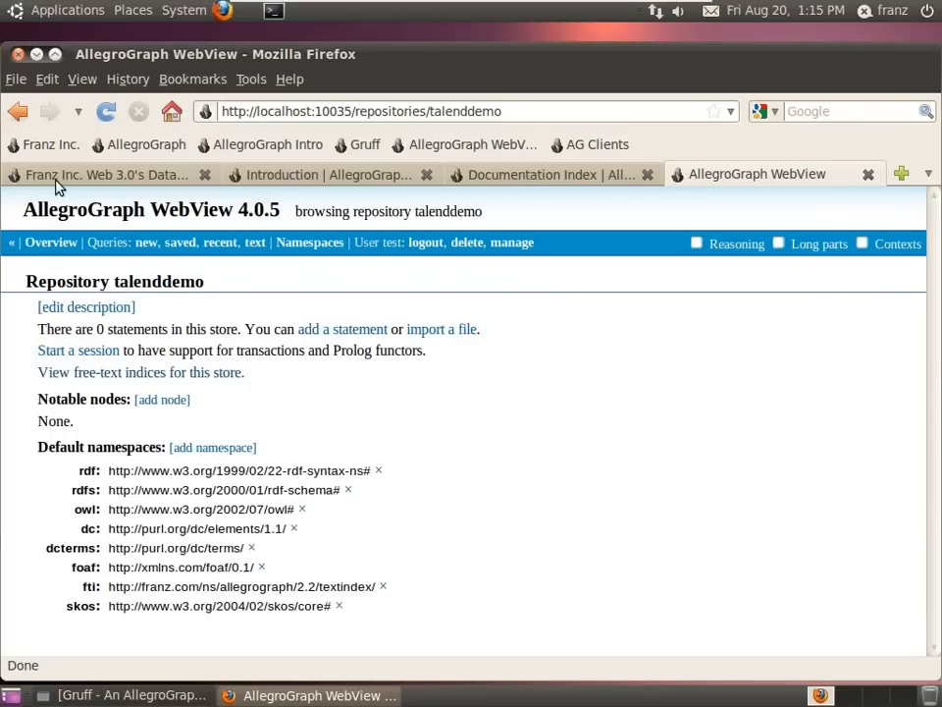
pyautogui.click(19, 110)
pyautogui.moveTo(618, 5)
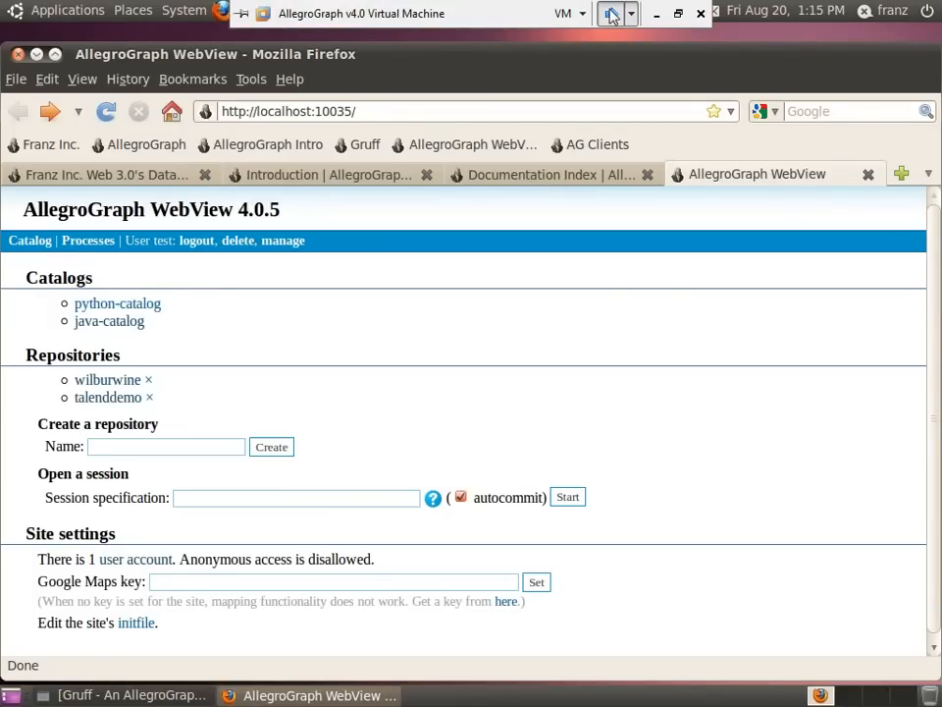
pyautogui.click(610, 14)
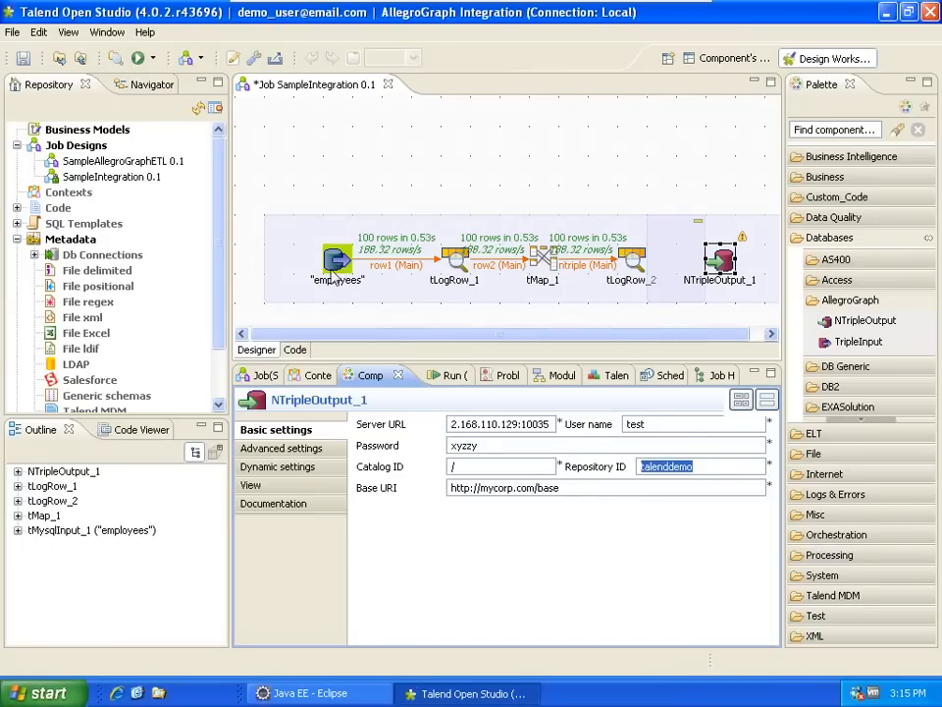
# - Review the toNTriple expression on tMap_1's ntriple emp_no output, then close the editor
pyautogui.doubleClick(547, 263)
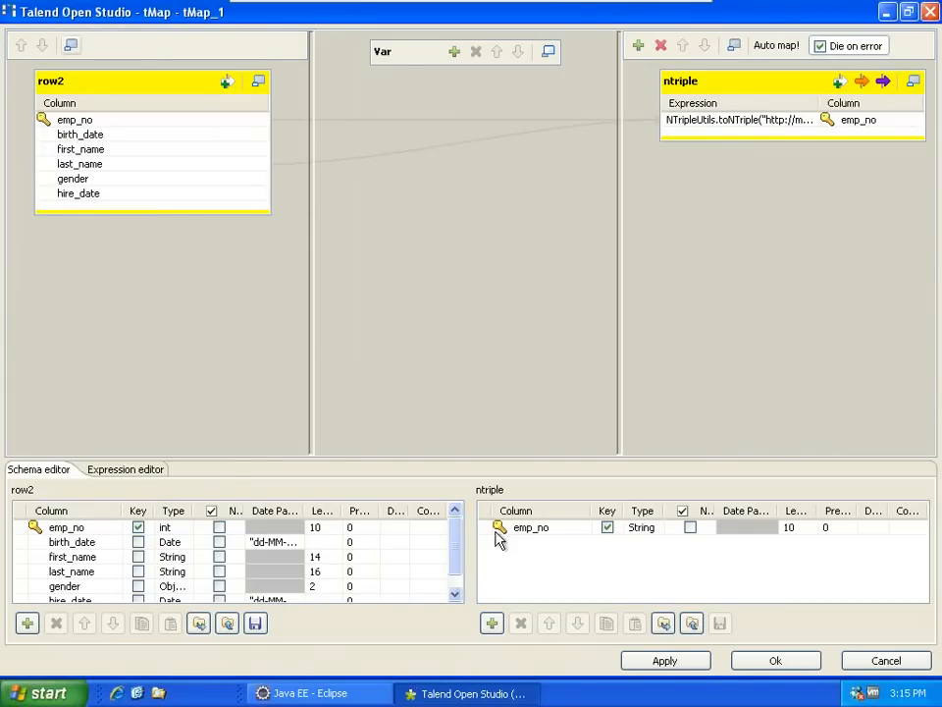
pyautogui.click(770, 121)
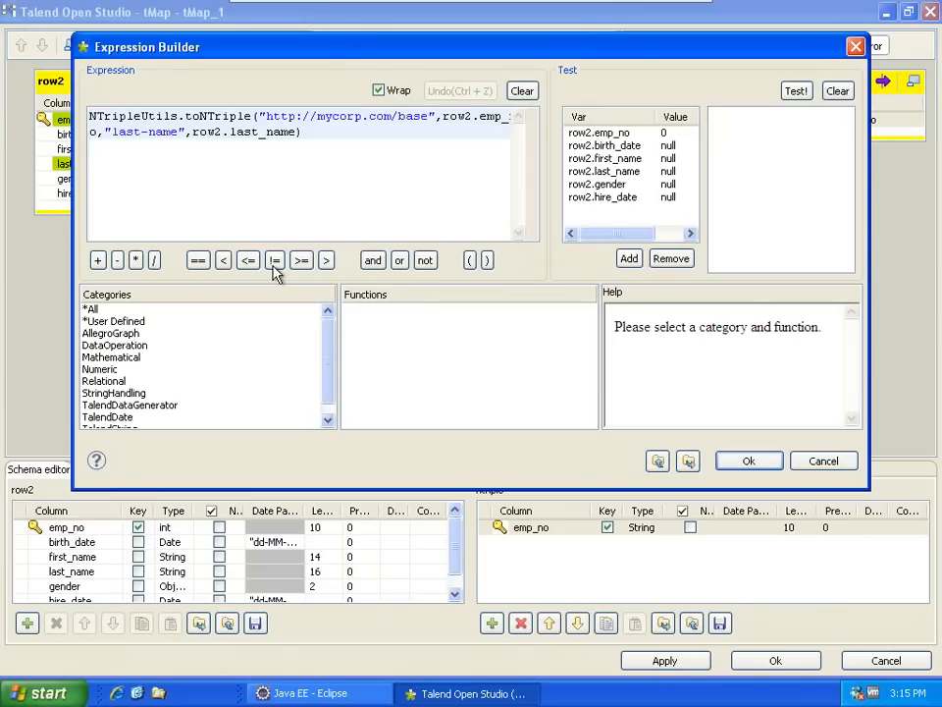
pyautogui.doubleClick(184, 118)
pyautogui.click(748, 460)
pyautogui.click(776, 659)
pyautogui.click(722, 263)
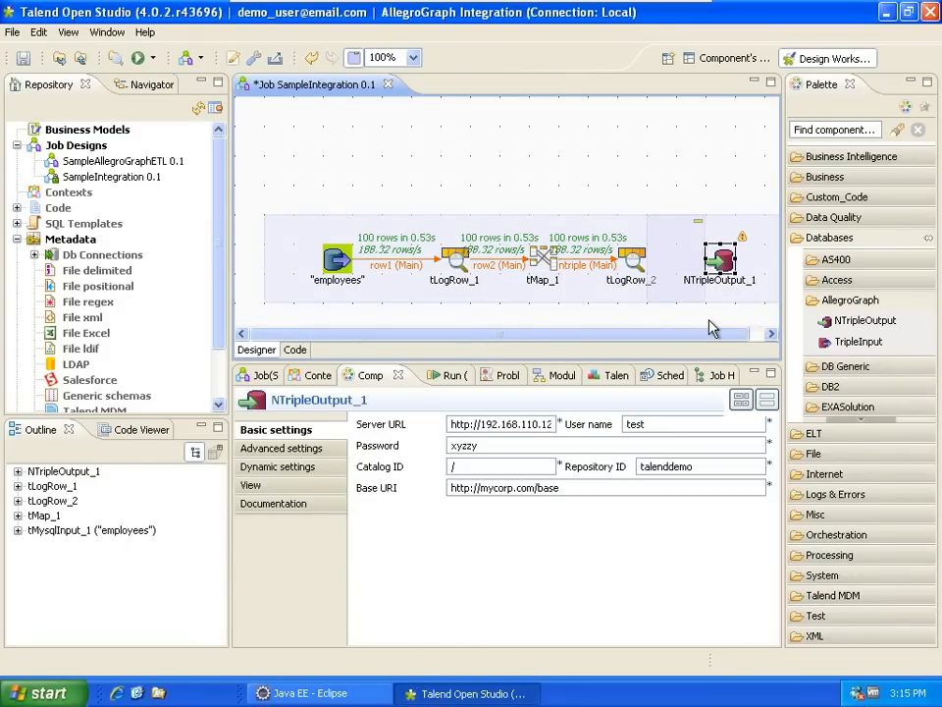
# - Link tLogRow_2 to NTripleOutput_1 with a Main row and save the job
pyautogui.rightClick(628, 274)
pyautogui.moveTo(749, 277)
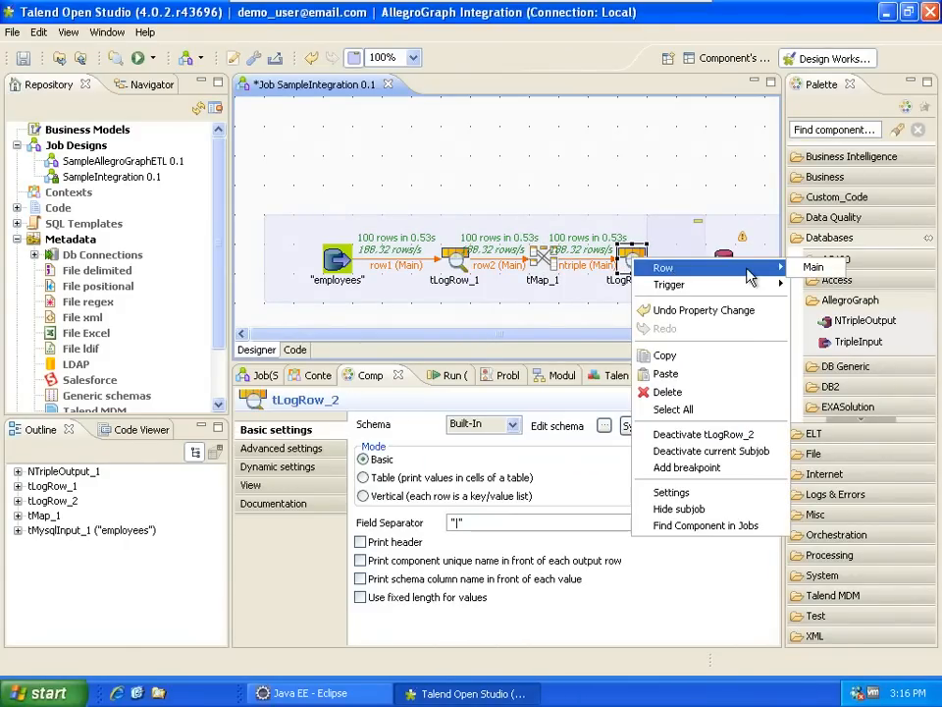
pyautogui.click(813, 267)
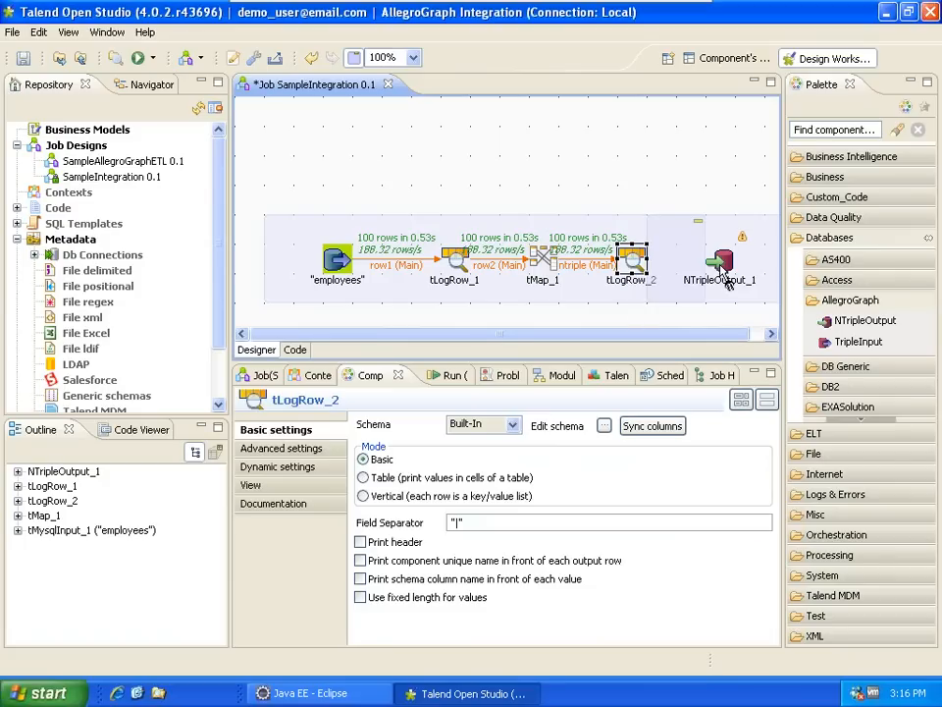
pyautogui.click(725, 278)
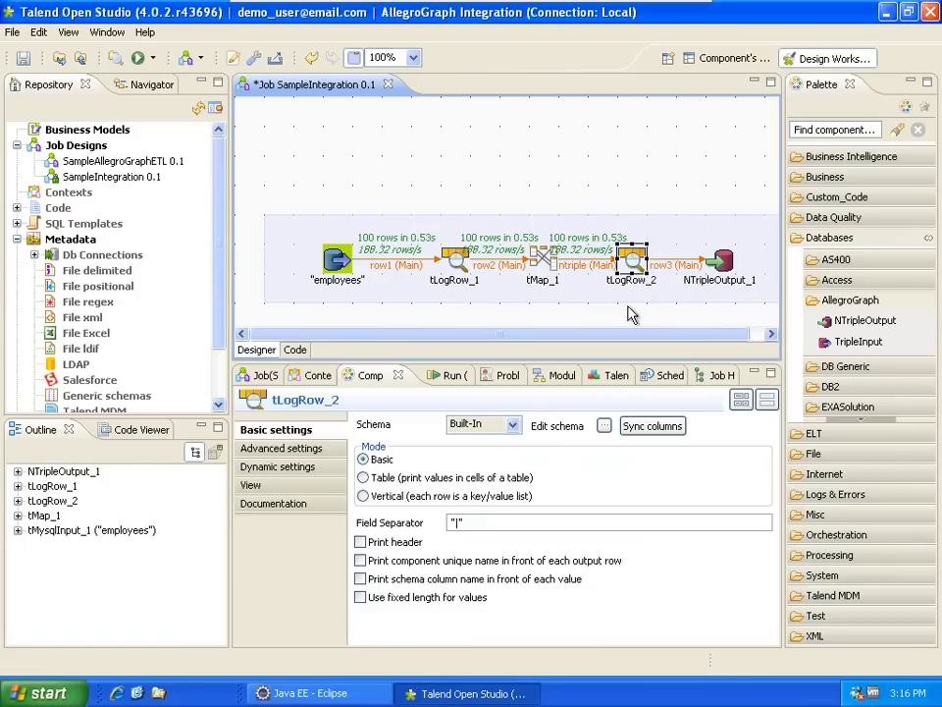
pyautogui.click(378, 164)
pyautogui.hotkey('ctrl', 's')
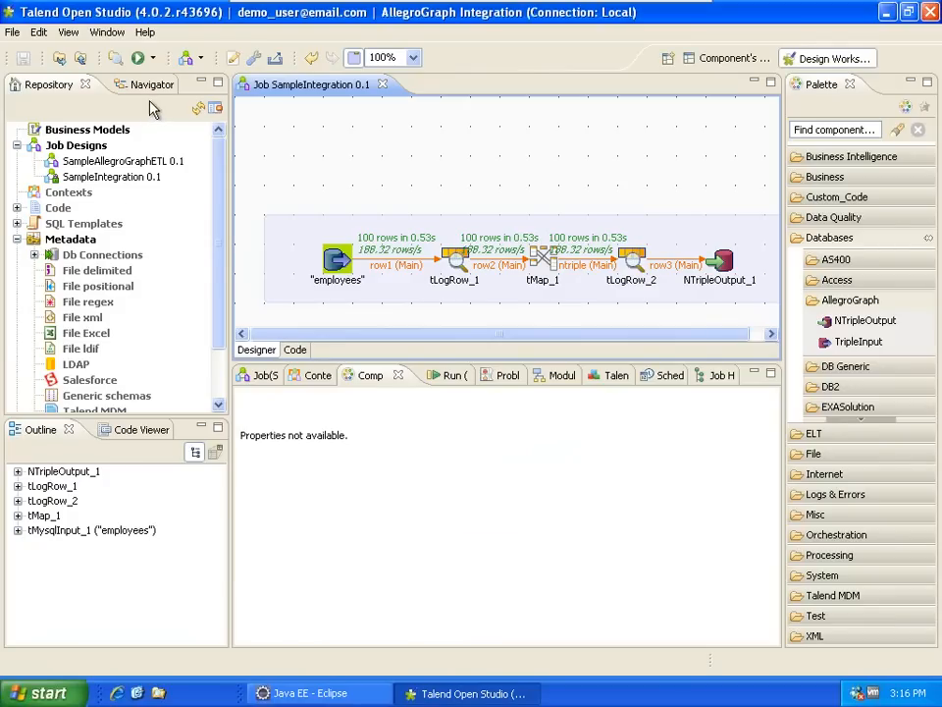
# - Run the SampleIntegration job and confirm the console reports Connection size: 100
pyautogui.rightClick(95, 175)
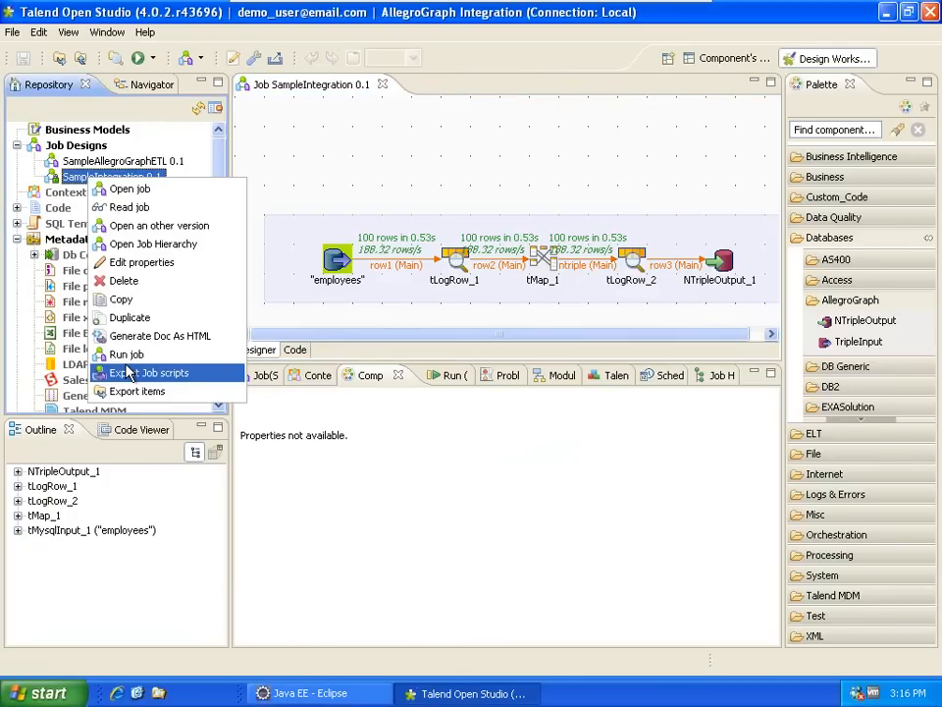
pyautogui.click(126, 355)
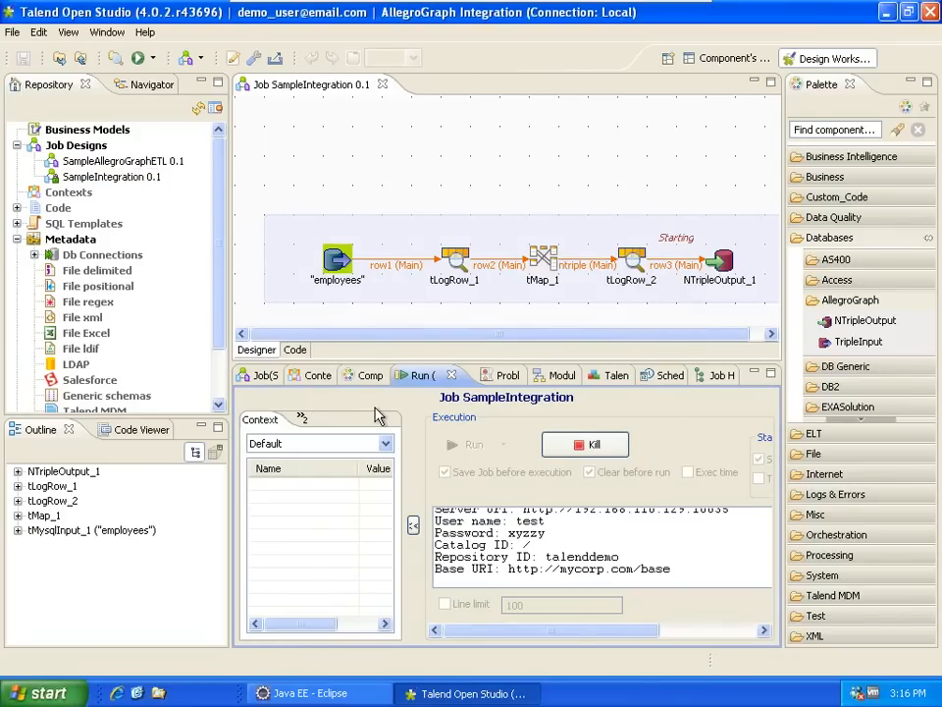
pyautogui.doubleClick(421, 379)
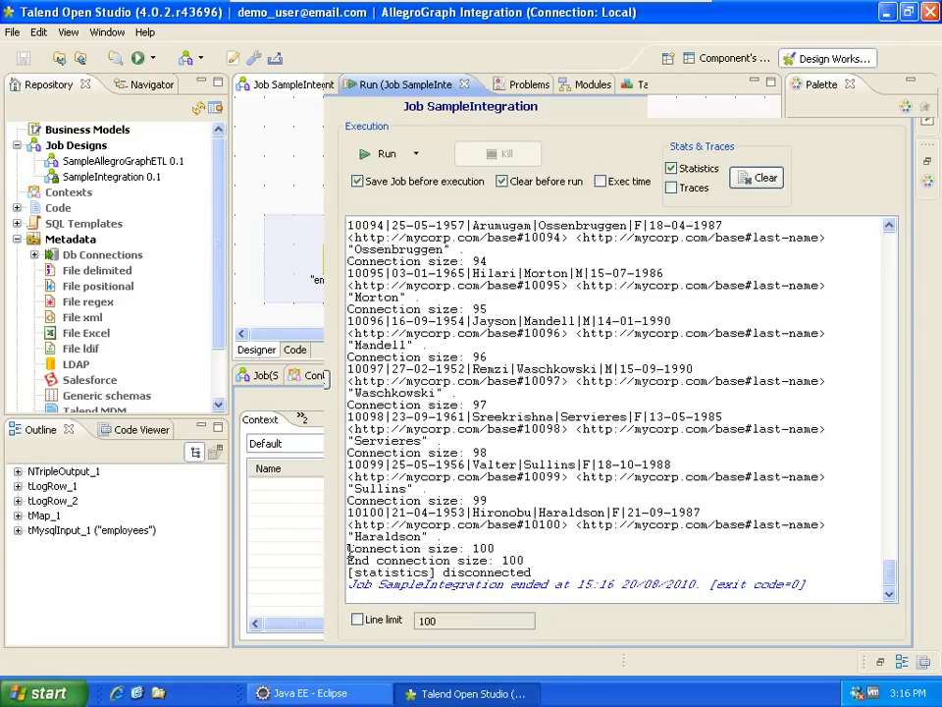
pyautogui.moveTo(349, 549); pyautogui.dragTo(497, 550)
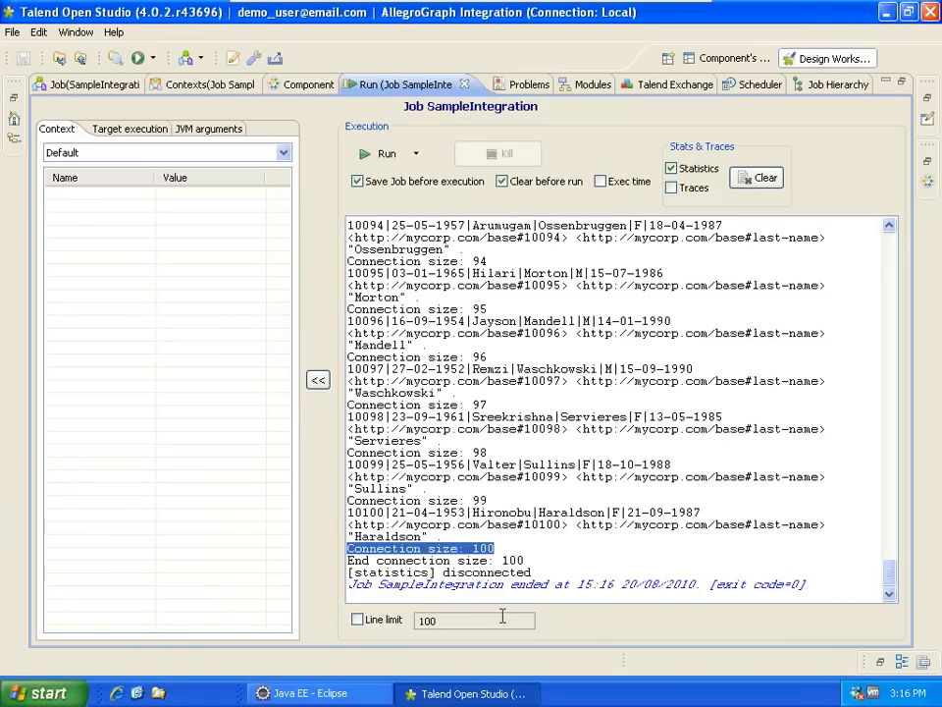
pyautogui.click(495, 548)
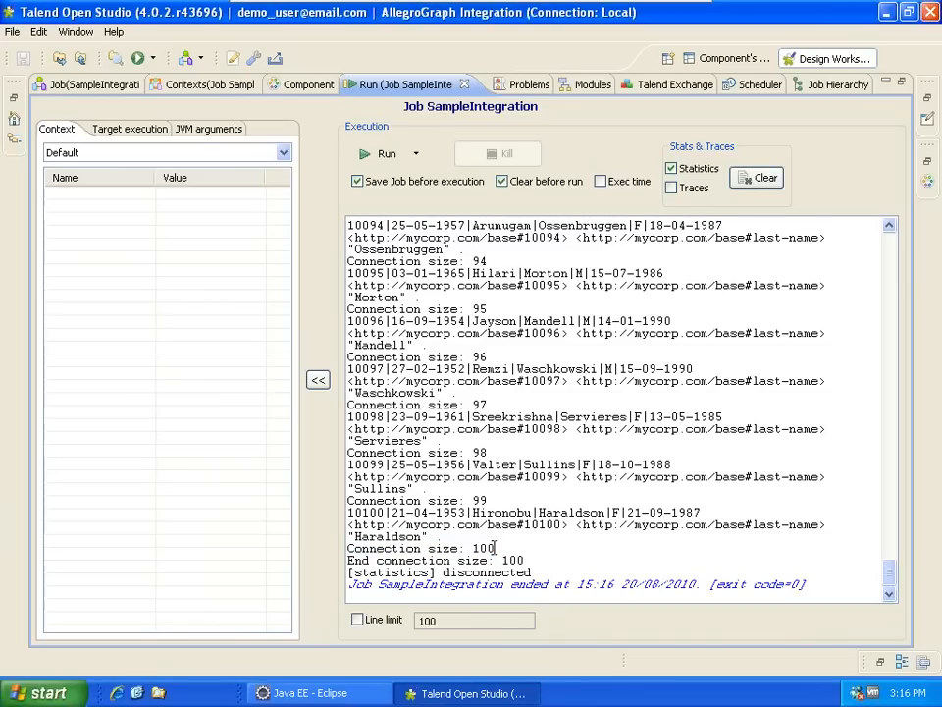
pyautogui.moveTo(496, 548); pyautogui.dragTo(467, 542)
# - Restore the Talend layout and switch to the AllegroGraph virtual machine
pyautogui.doubleClick(401, 88)
pyautogui.moveTo(460, 2)
pyautogui.click(608, 15)
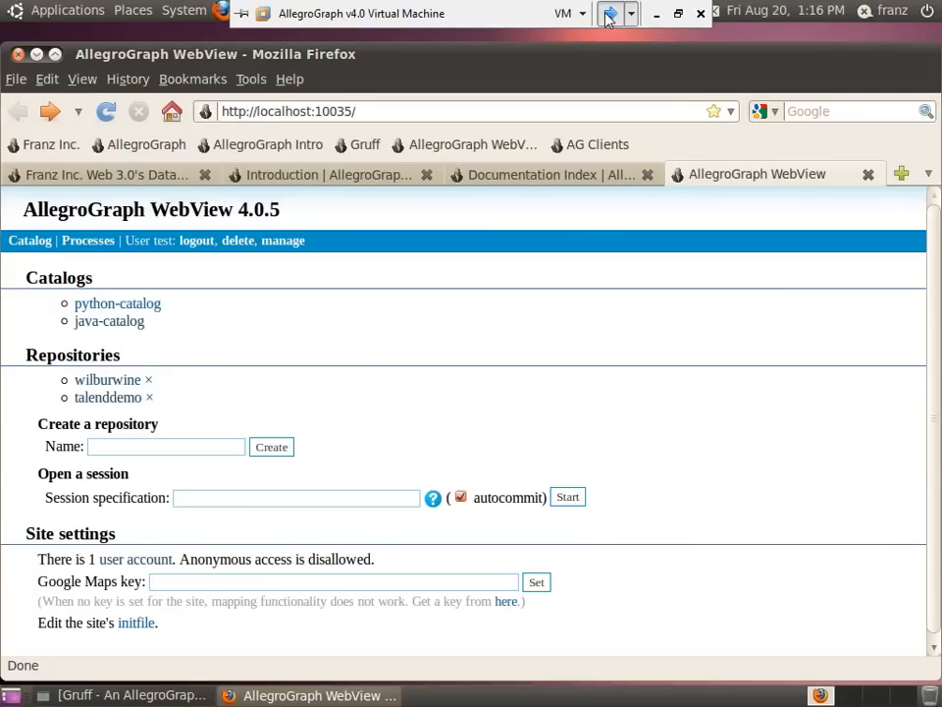
# - Confirm the talenddemo repository holds 100 statements, then bring up the Gruff browser
pyautogui.click(104, 400)
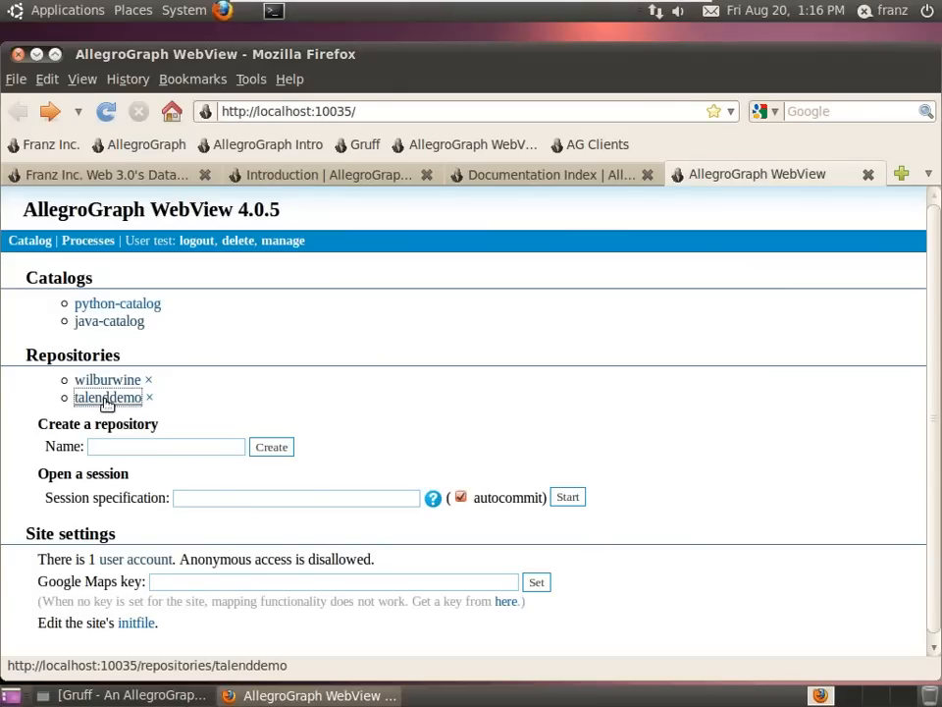
pyautogui.moveTo(96, 329); pyautogui.dragTo(241, 334)
pyautogui.click(140, 695)
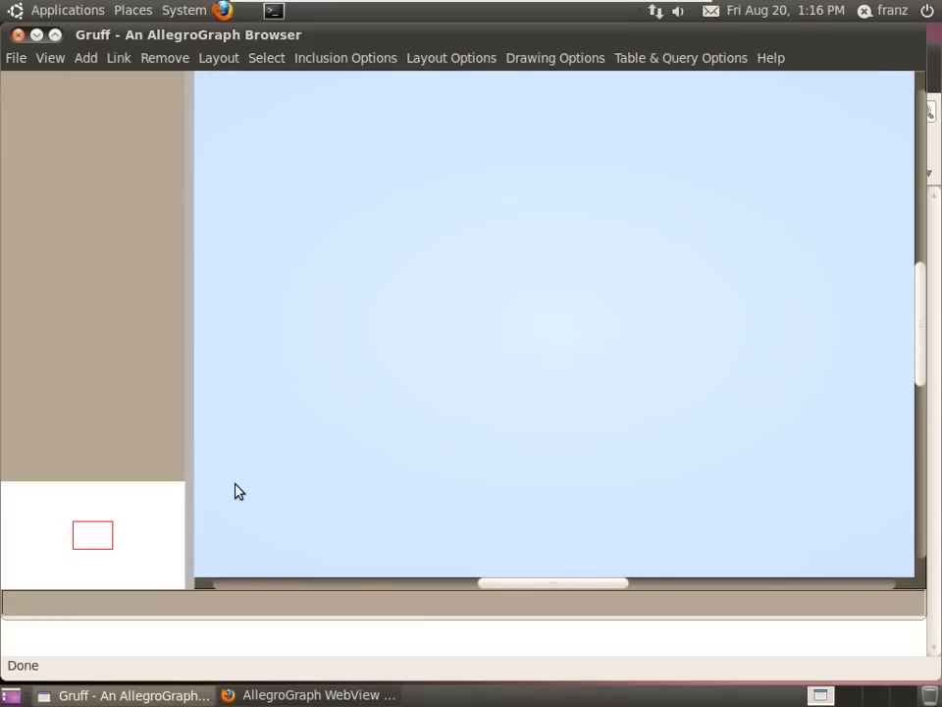
# - Open the talenddemo triple store in read-only mode
pyautogui.click(16, 58)
pyautogui.click(63, 169)
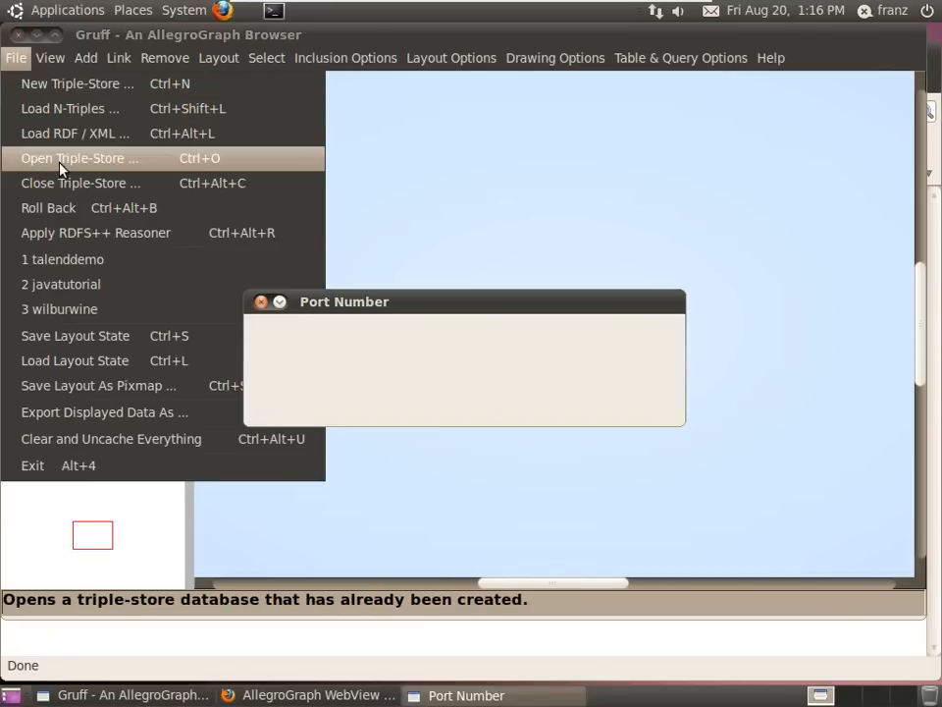
pyautogui.click(291, 410)
pyautogui.write('tales')
pyautogui.click(287, 389)
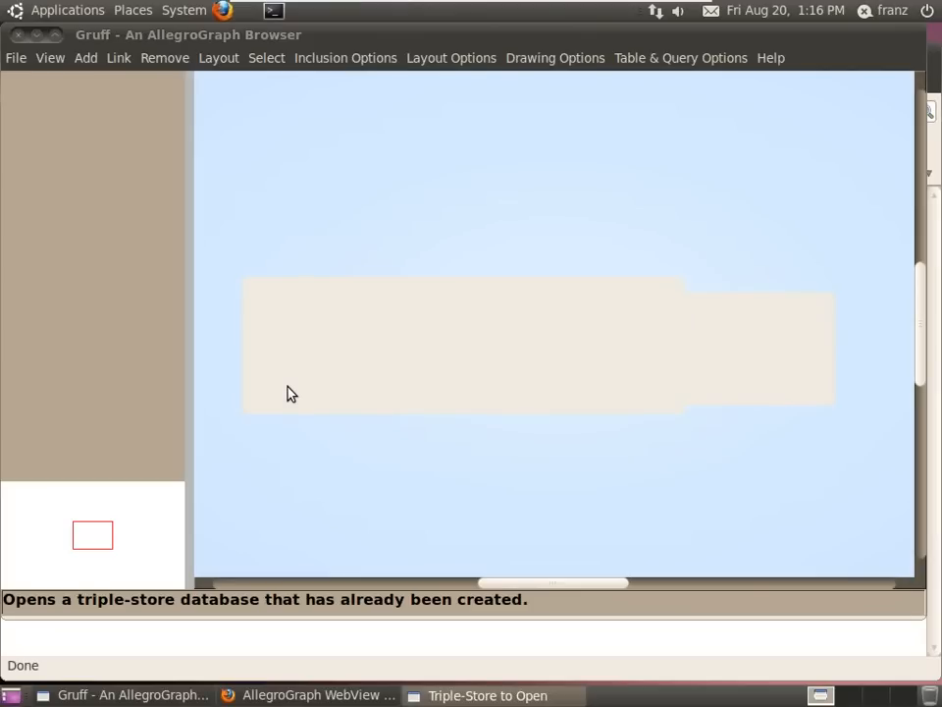
pyautogui.click(466, 380)
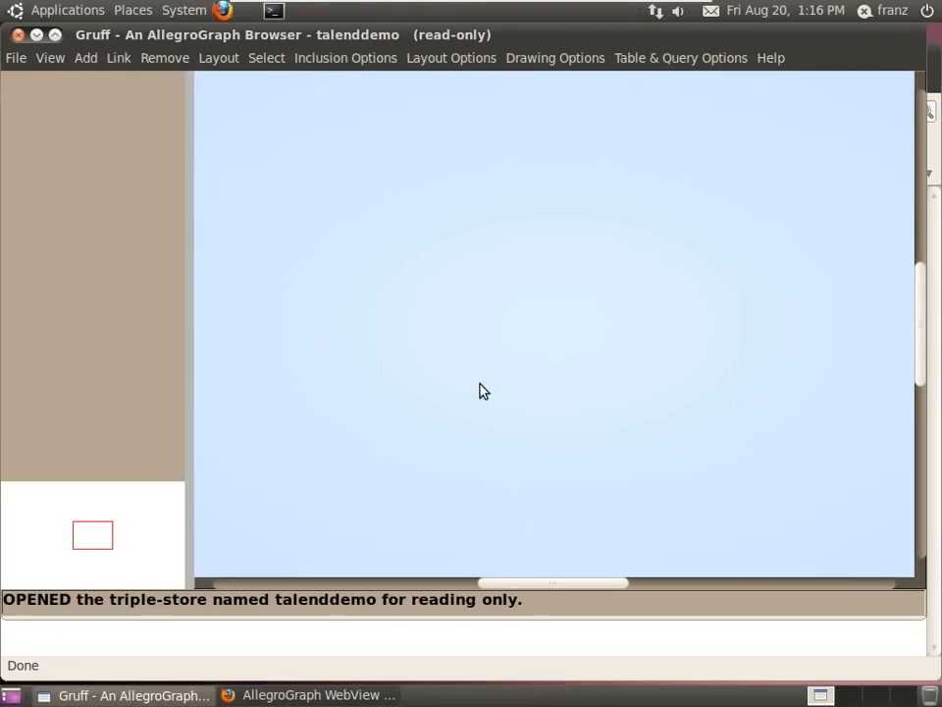
# - Display the store's triples and switch to the graph view
pyautogui.click(52, 62)
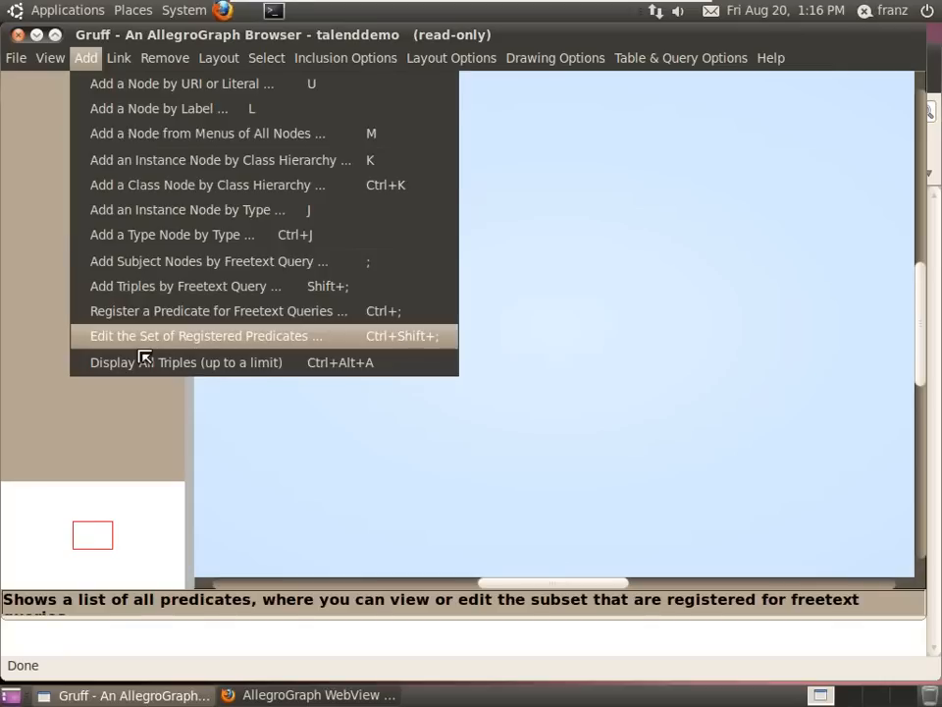
pyautogui.click(89, 359)
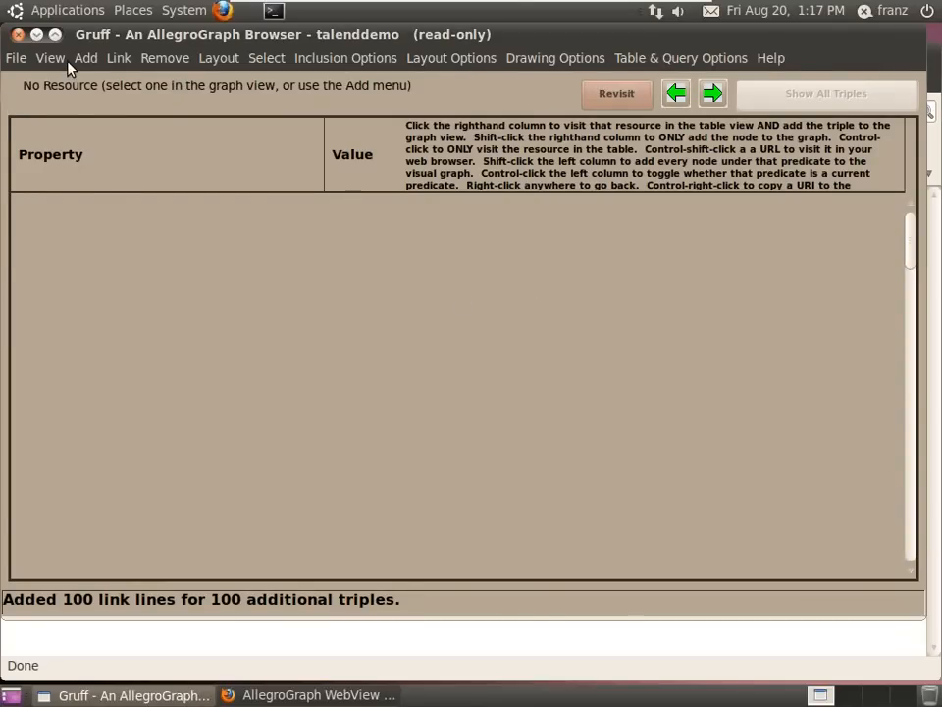
pyautogui.click(51, 58)
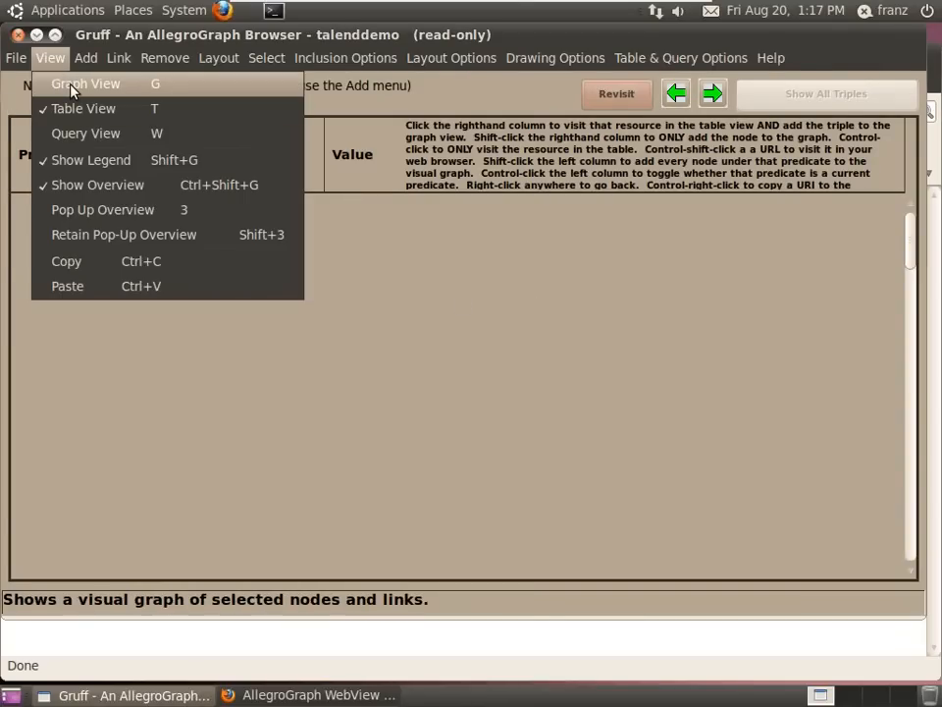
pyautogui.click(71, 89)
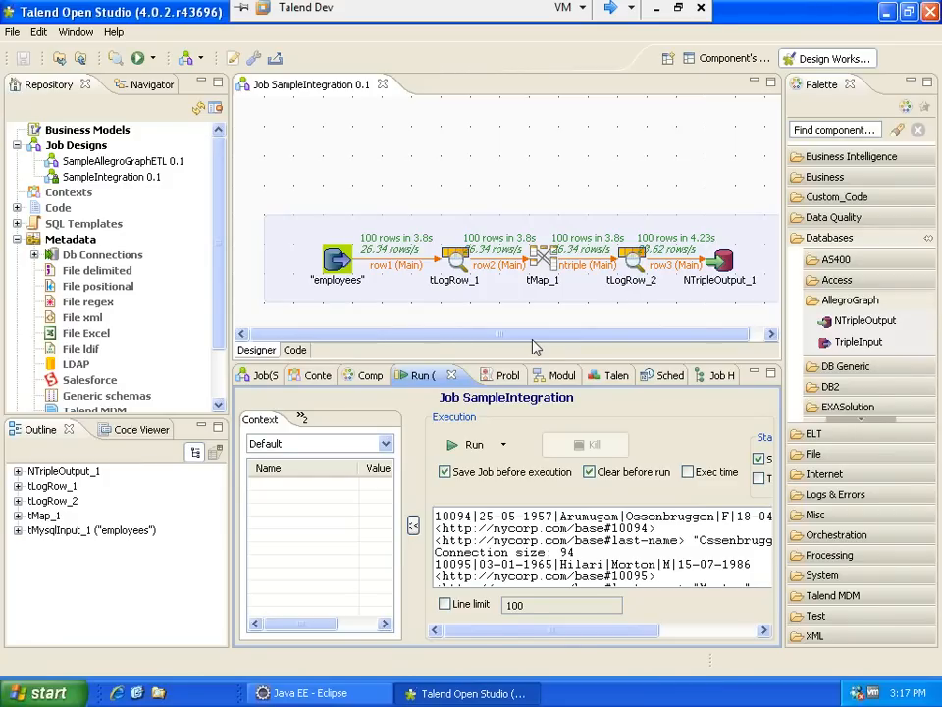
# - Enlarge the design area and shift the employees component slightly left
pyautogui.moveTo(538, 361); pyautogui.dragTo(541, 551)
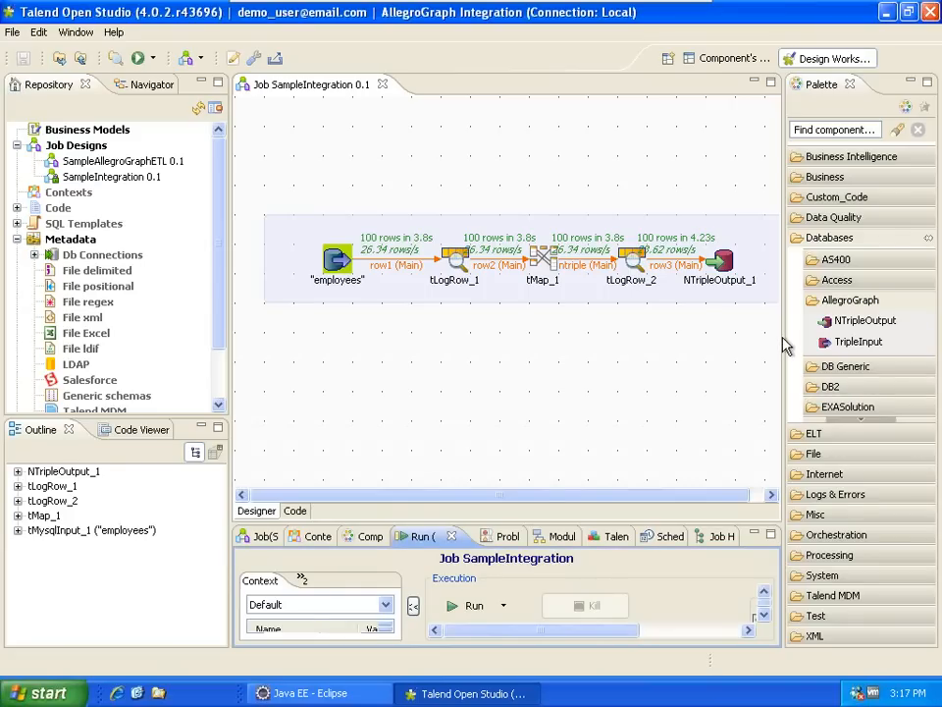
pyautogui.click(546, 267)
pyautogui.click(546, 267)
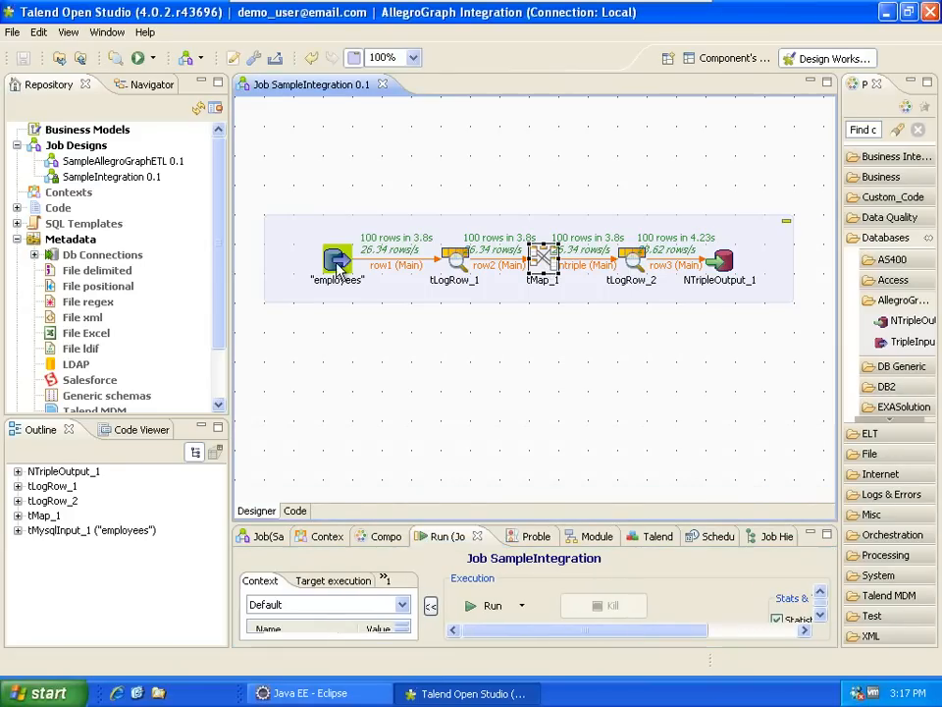
pyautogui.moveTo(339, 266); pyautogui.dragTo(309, 265)
pyautogui.click(547, 275)
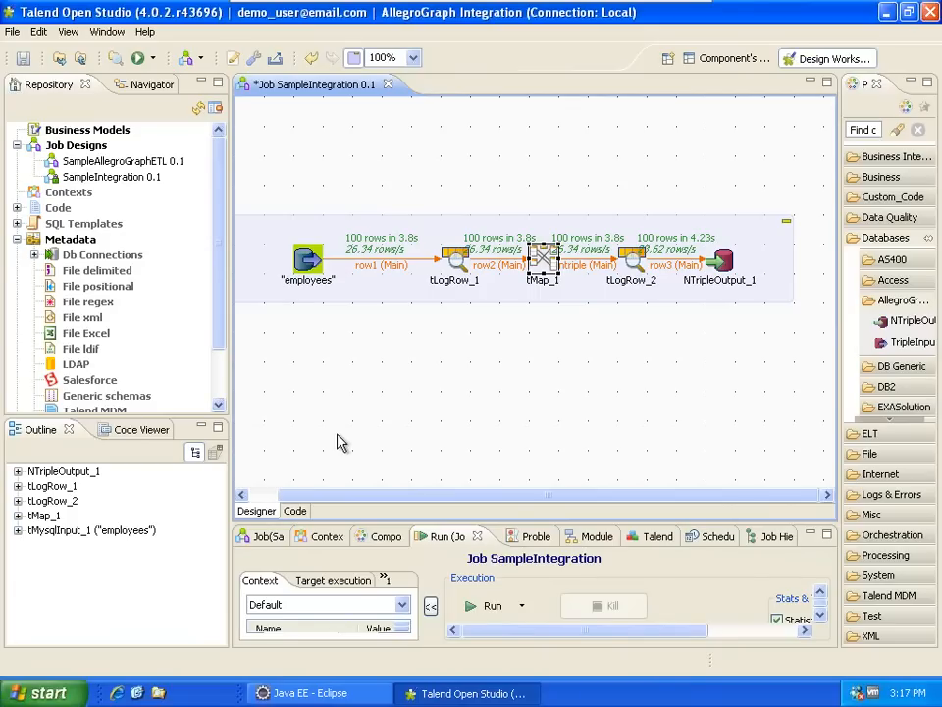
# - Add a new tMap_1 output table named ntriple_first_name
pyautogui.doubleClick(544, 260)
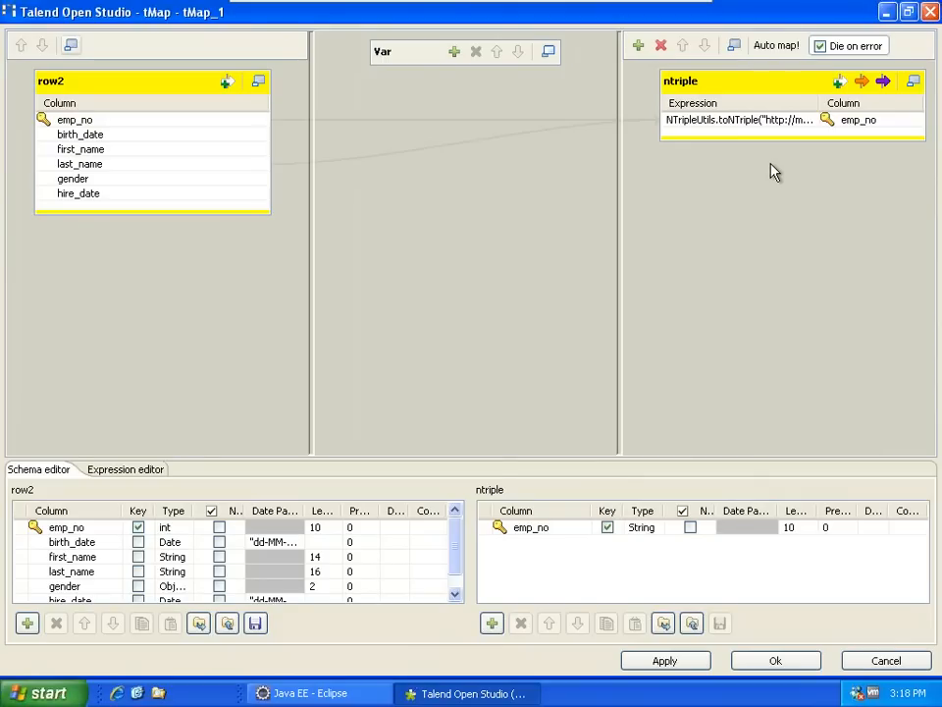
pyautogui.click(638, 45)
pyautogui.moveTo(435, 285); pyautogui.dragTo(329, 292)
pyautogui.write('ntriple_first_name')
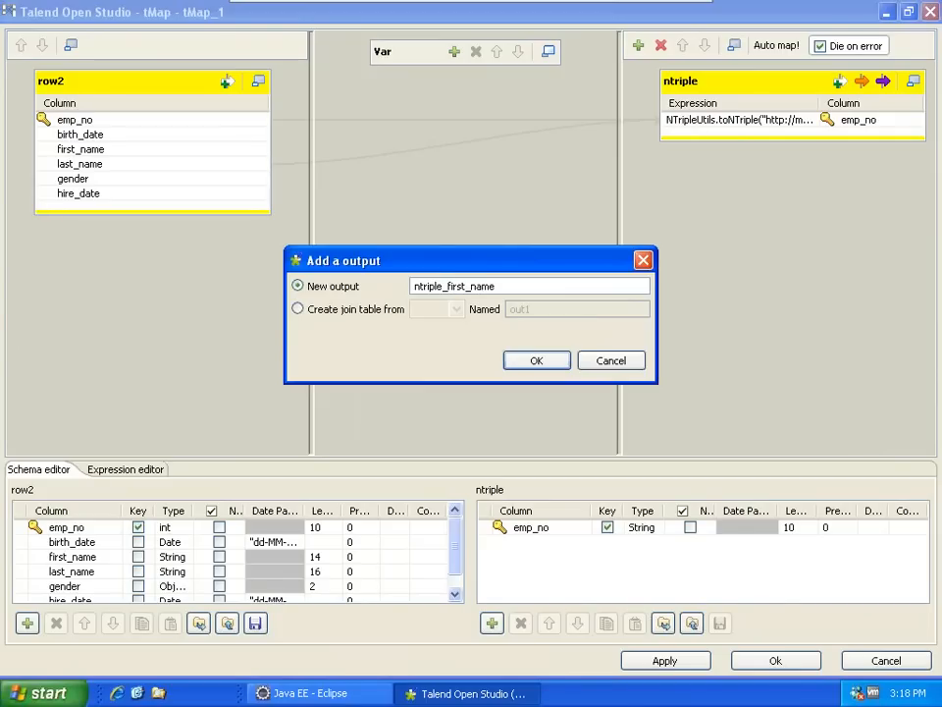
pyautogui.press('Return')
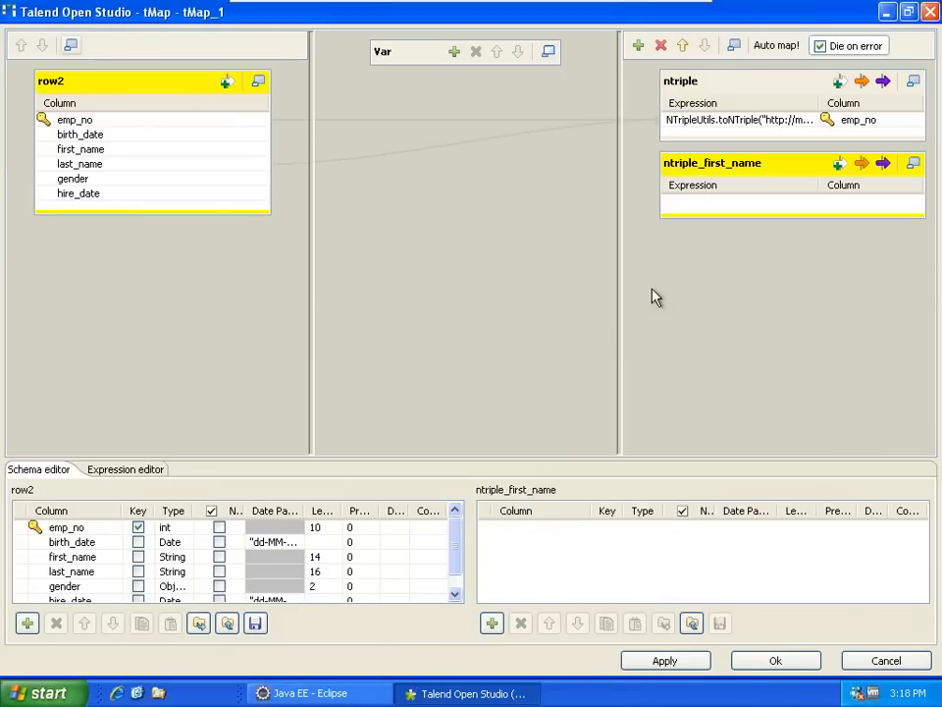
# - Map row2.emp_no into the ntriple_first_name output
pyautogui.click(168, 122)
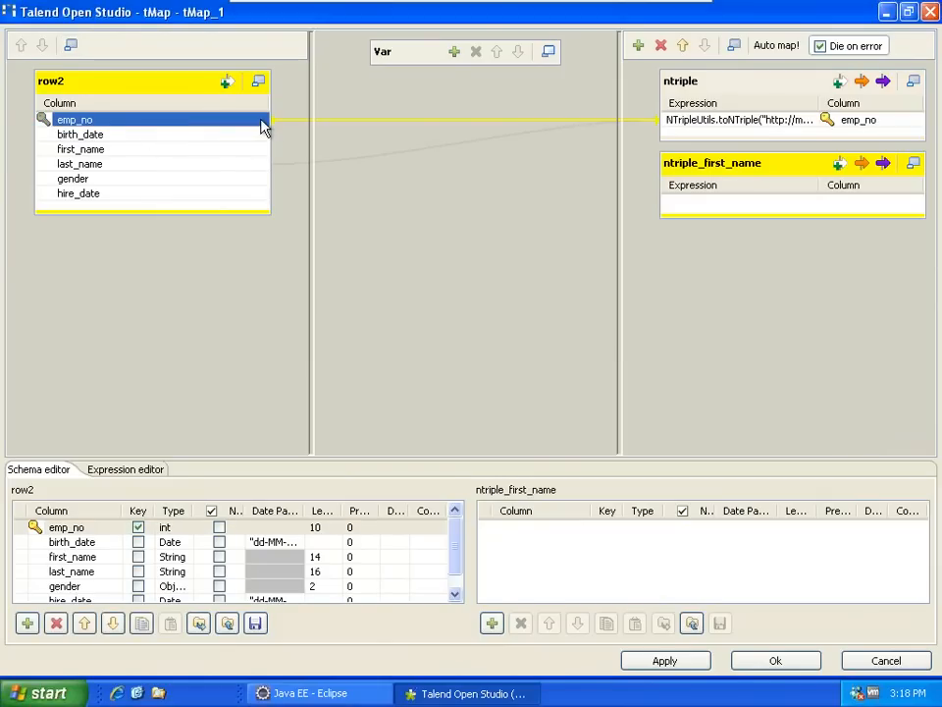
pyautogui.moveTo(262, 126); pyautogui.dragTo(793, 214)
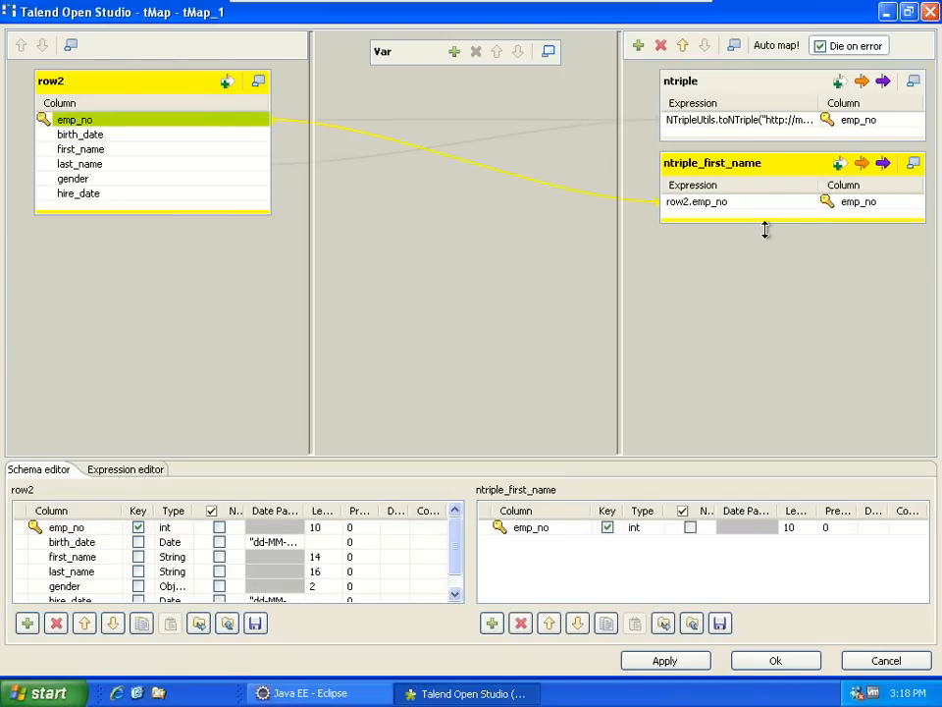
pyautogui.click(793, 206)
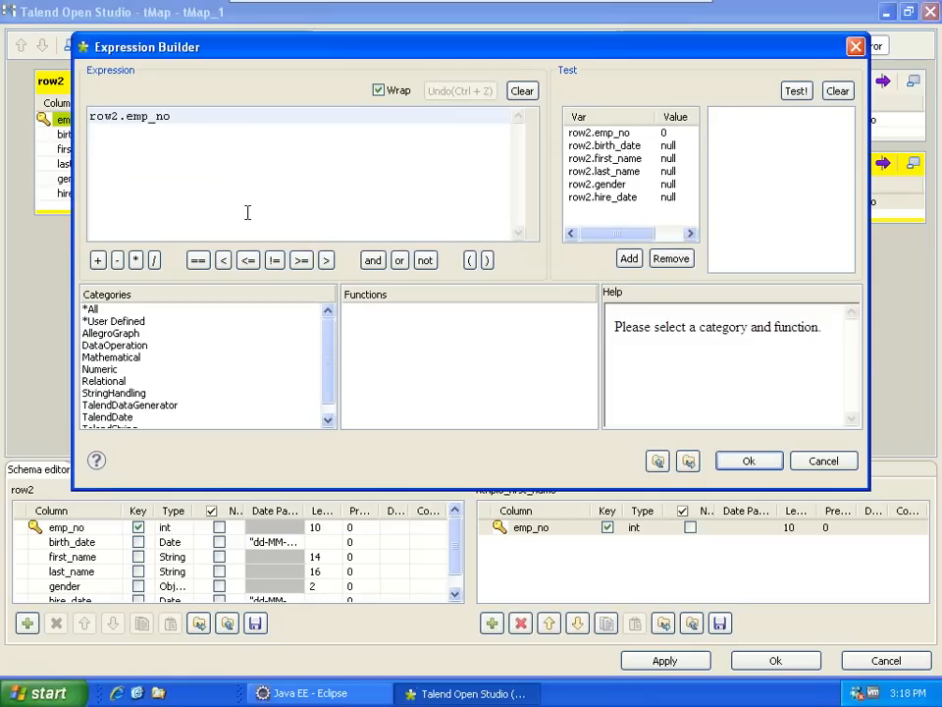
# - Replace the expression with AllegroGraph toNTriple using row2.emp_no as the subject
pyautogui.moveTo(174, 117); pyautogui.dragTo(109, 131)
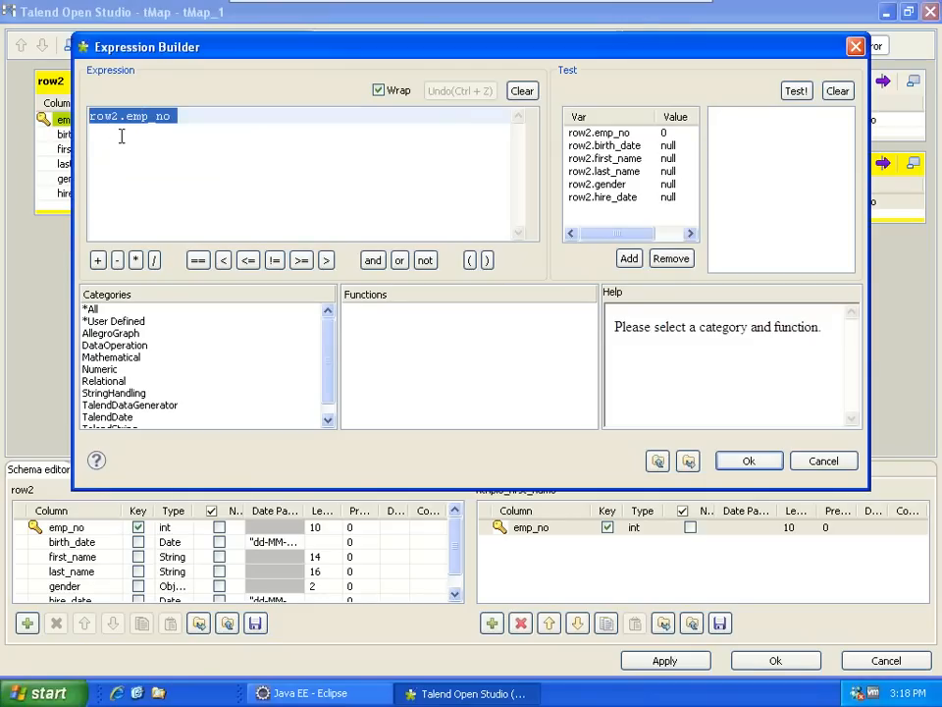
pyautogui.press('Delete')
pyautogui.click(110, 333)
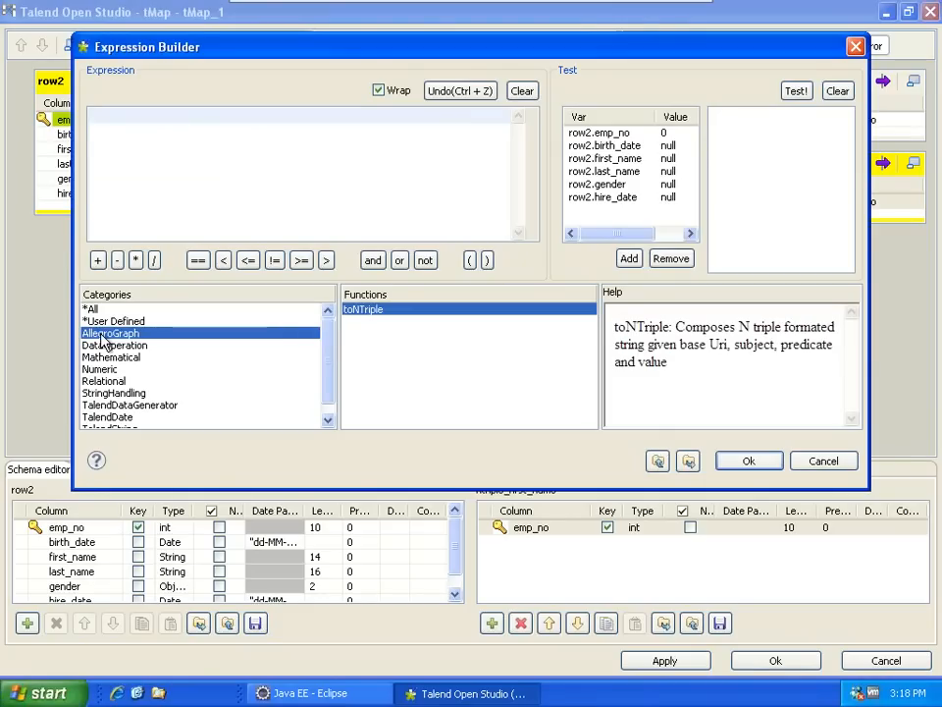
pyautogui.doubleClick(361, 309)
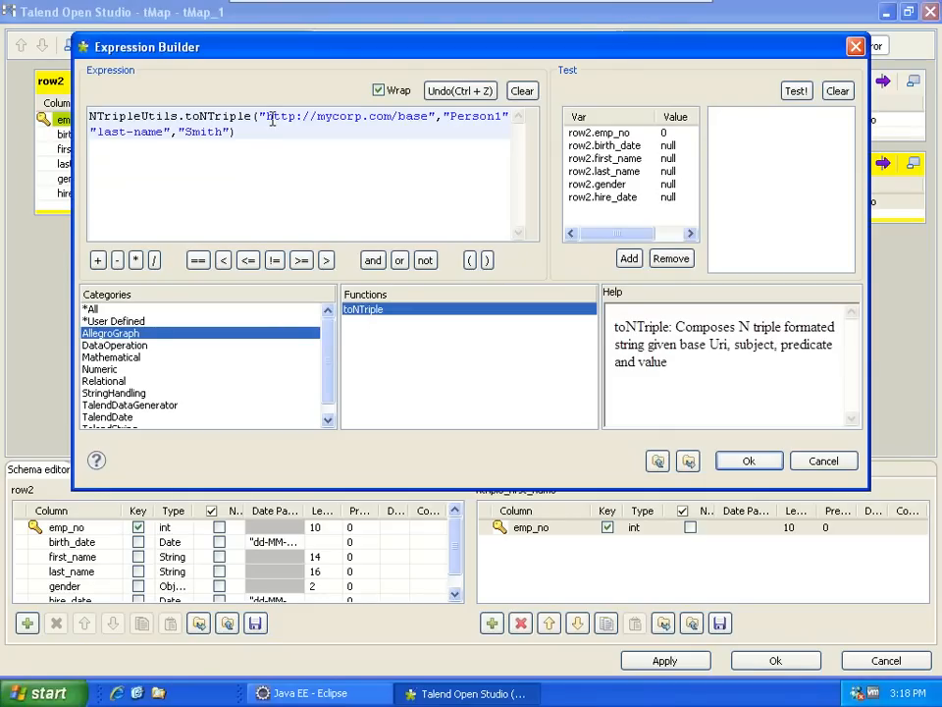
pyautogui.moveTo(444, 118); pyautogui.dragTo(509, 116)
pyautogui.press('Delete')
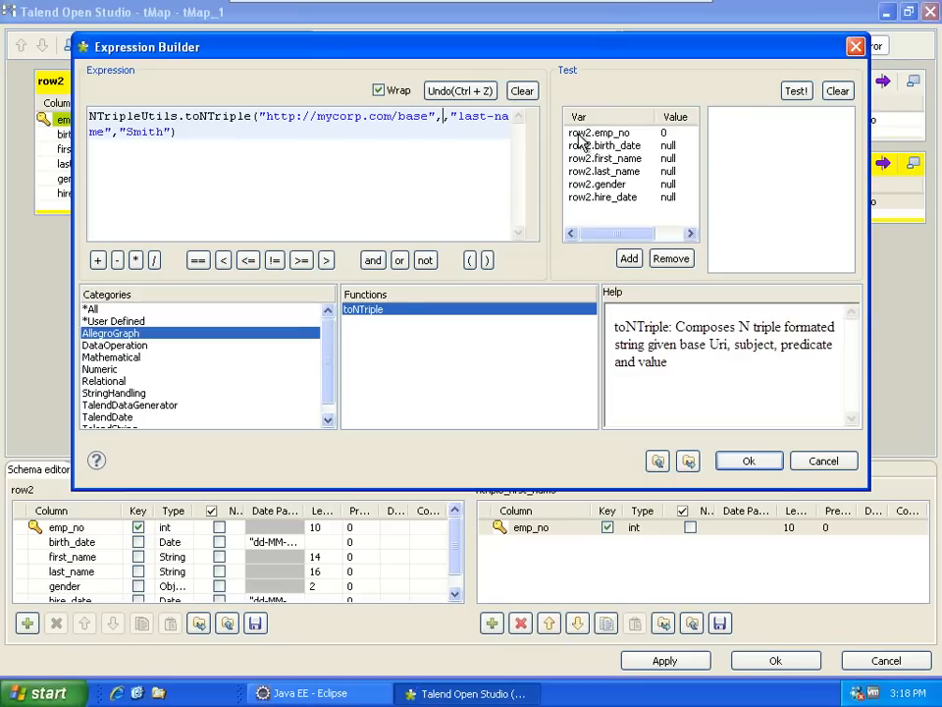
pyautogui.moveTo(584, 133); pyautogui.dragTo(437, 116)
# - Set the predicate to "first-name" and value to row2.first_name, then apply the mapping
pyautogui.doubleClick(114, 130)
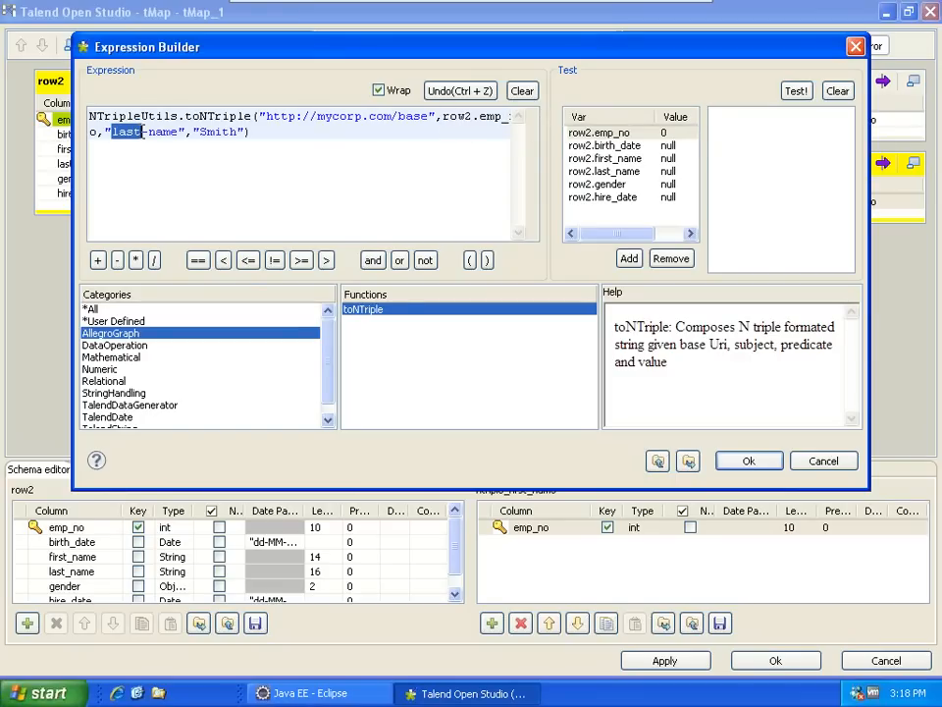
pyautogui.write('first')
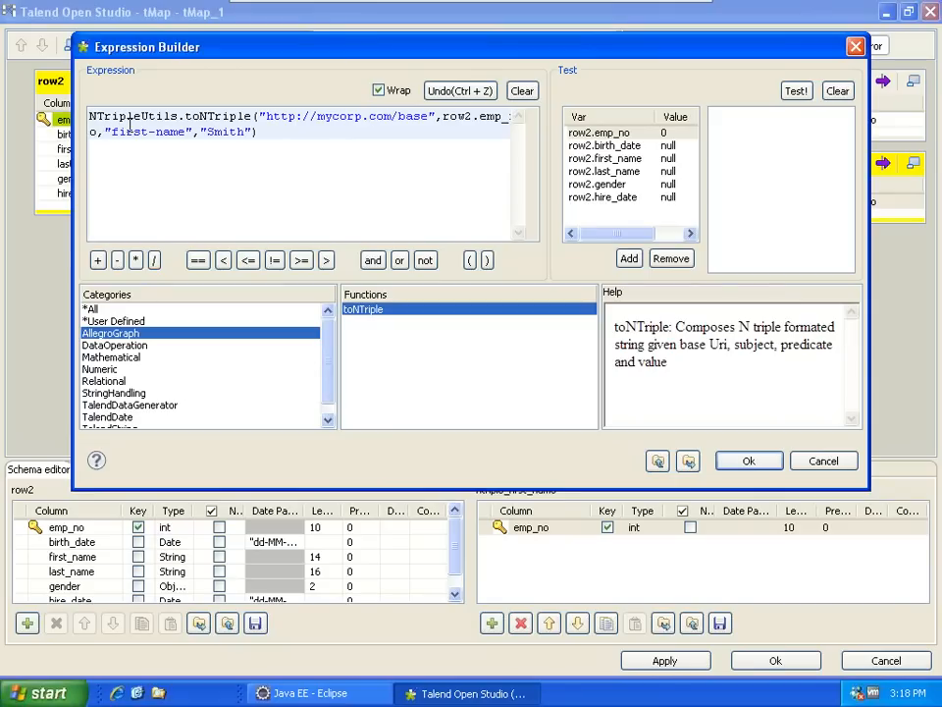
pyautogui.moveTo(200, 131); pyautogui.dragTo(253, 130)
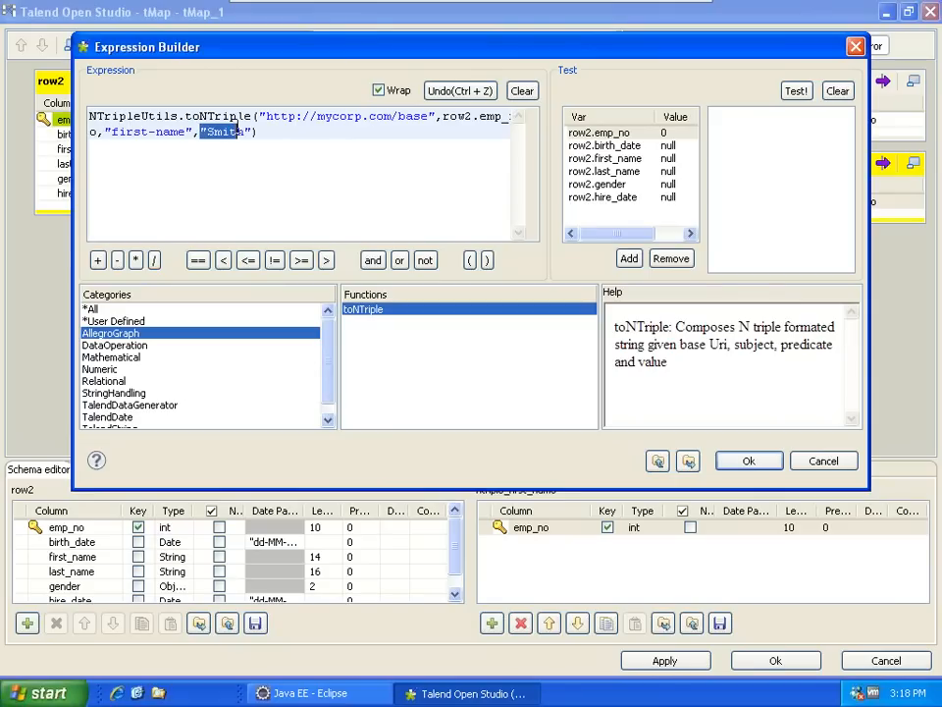
pyautogui.press('Delete')
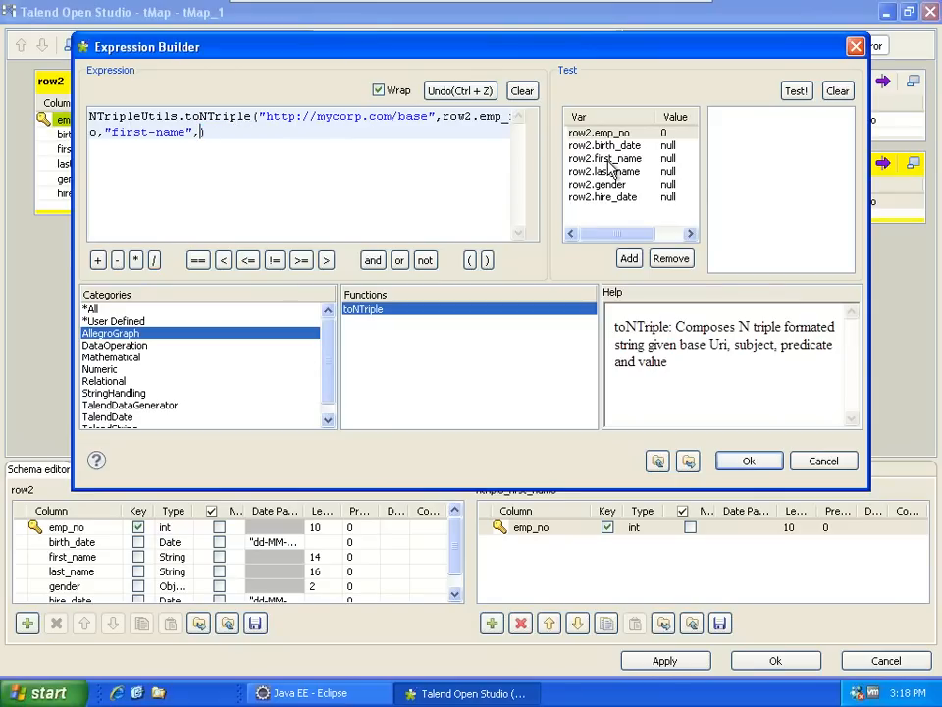
pyautogui.click(608, 161)
pyautogui.moveTo(568, 158); pyautogui.dragTo(211, 135)
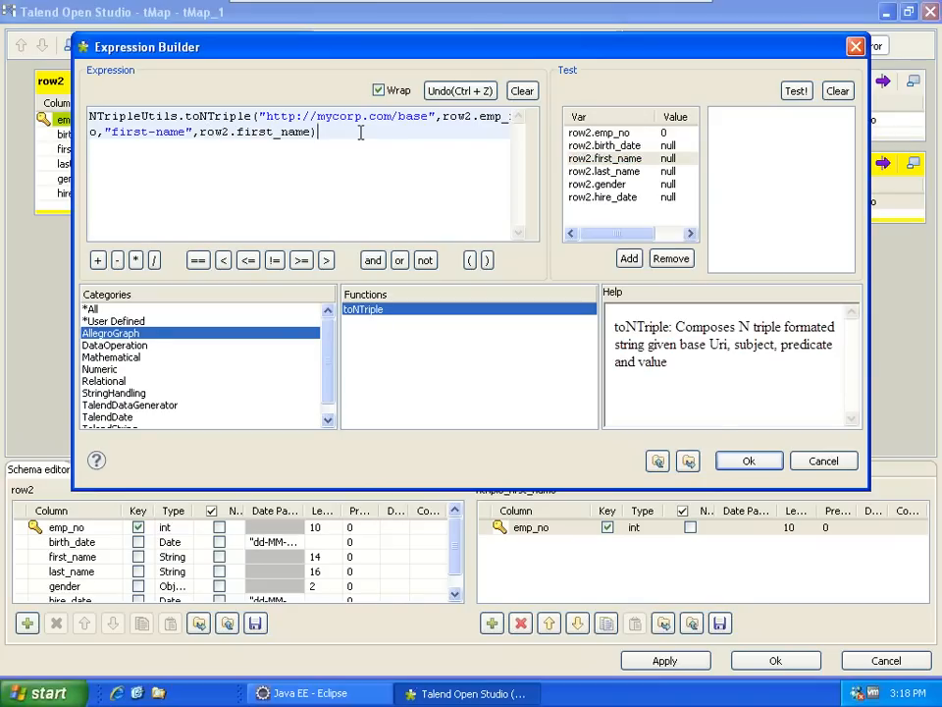
pyautogui.click(744, 462)
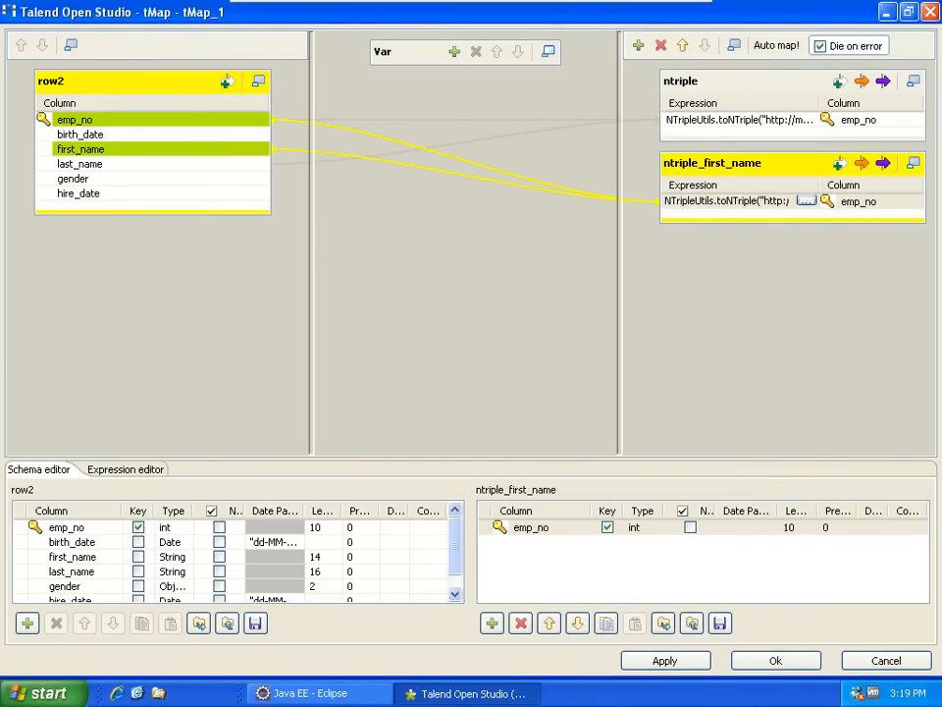
pyautogui.click(790, 659)
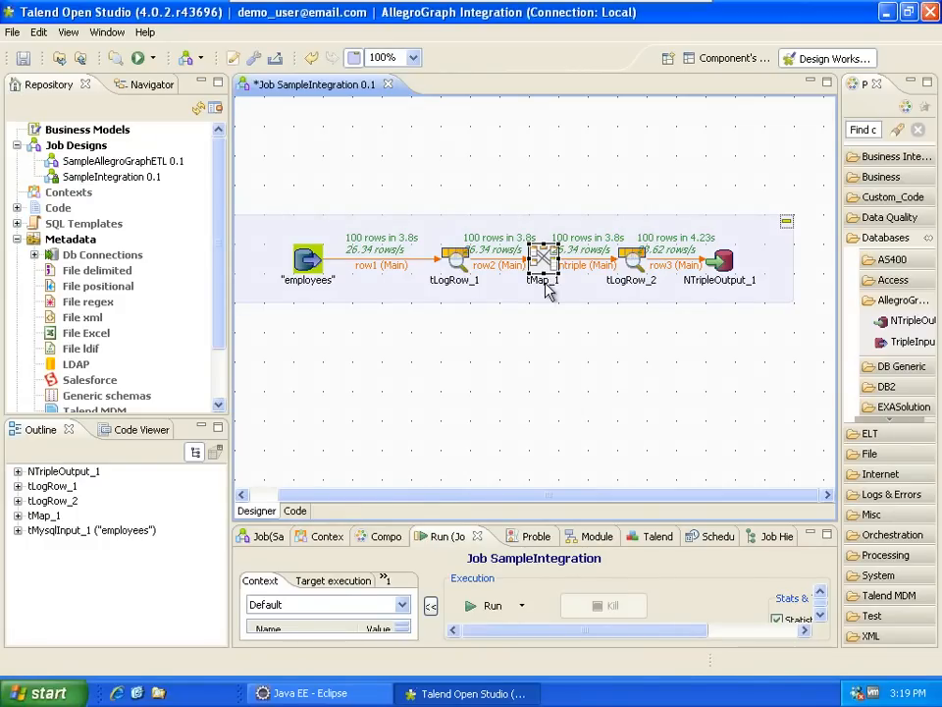
# - Add a new tLogRow component from the Logs & Errors group to the canvas
pyautogui.click(681, 181)
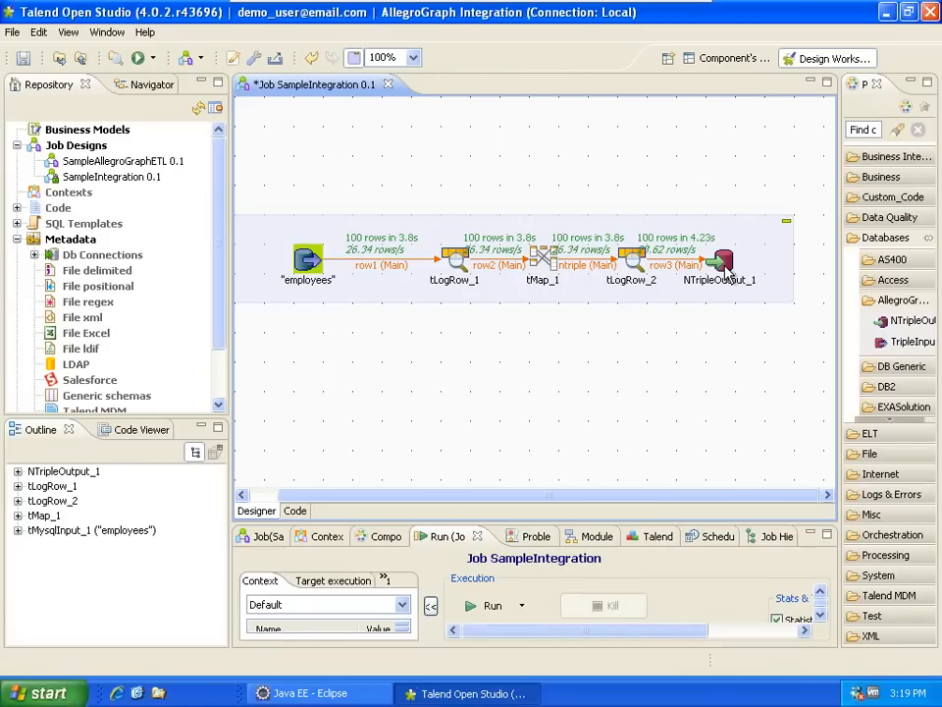
pyautogui.click(546, 263)
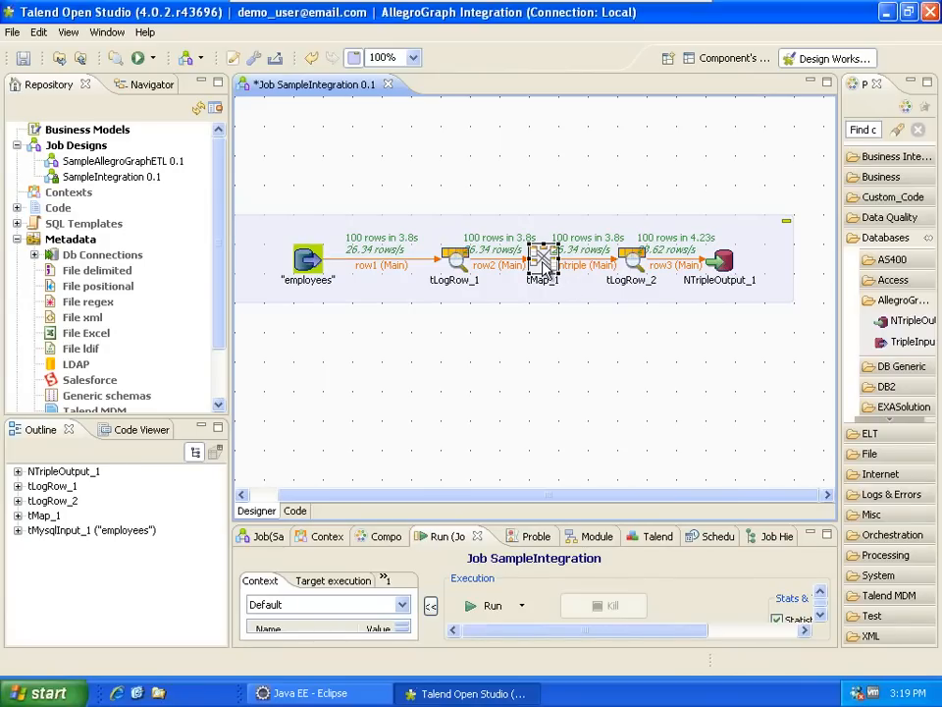
pyautogui.click(877, 243)
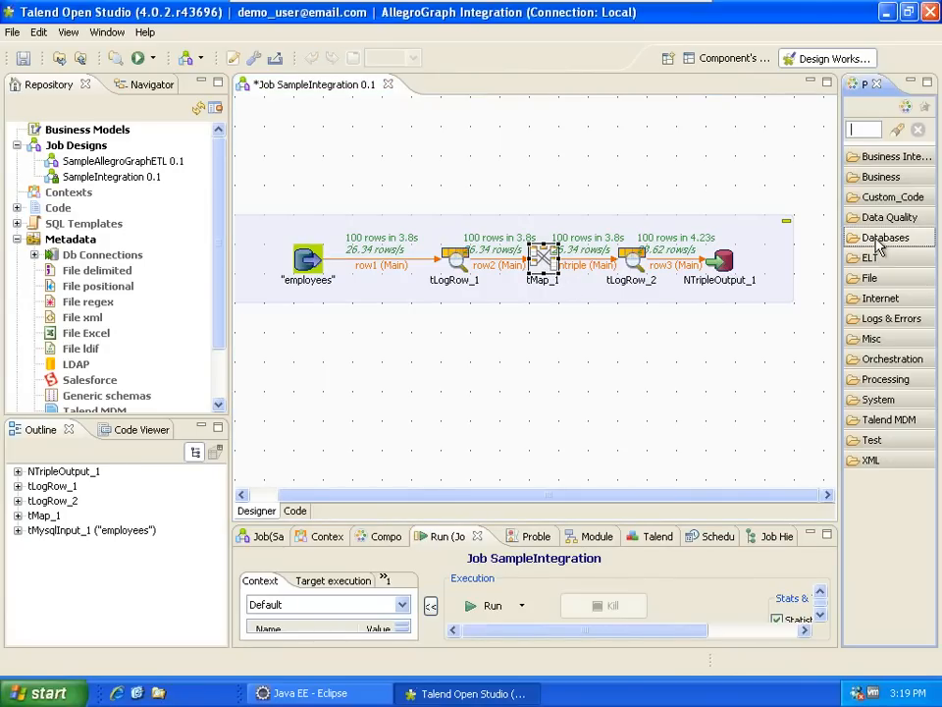
pyautogui.click(879, 320)
pyautogui.moveTo(881, 470); pyautogui.dragTo(636, 377)
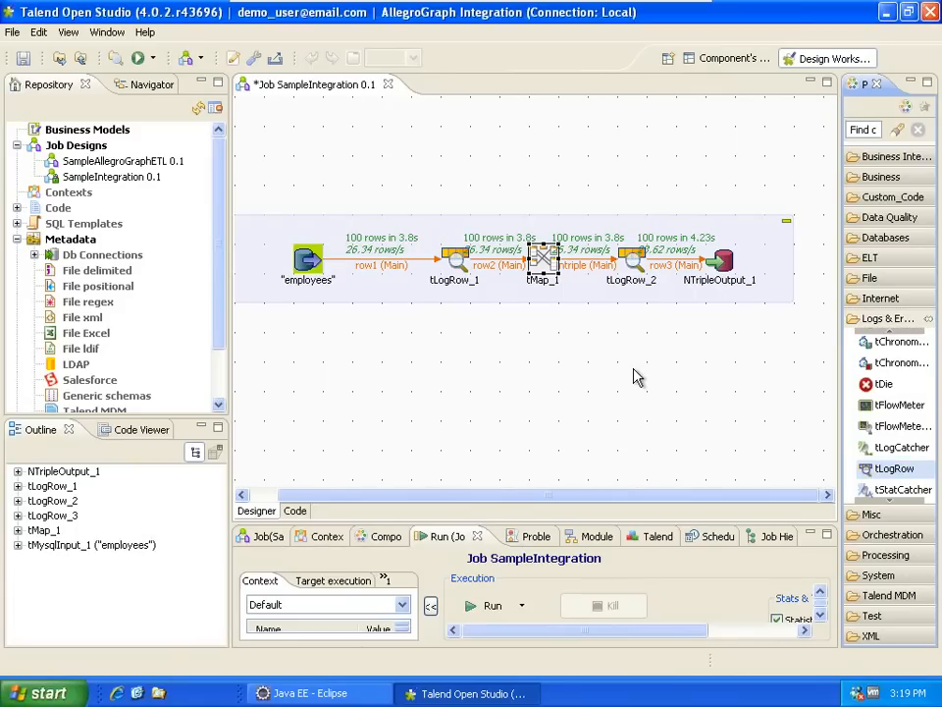
# - Link tMap_1's Main output to tLogRow_3 and delete the old ntriple link to tLogRow_2
pyautogui.rightClick(542, 267)
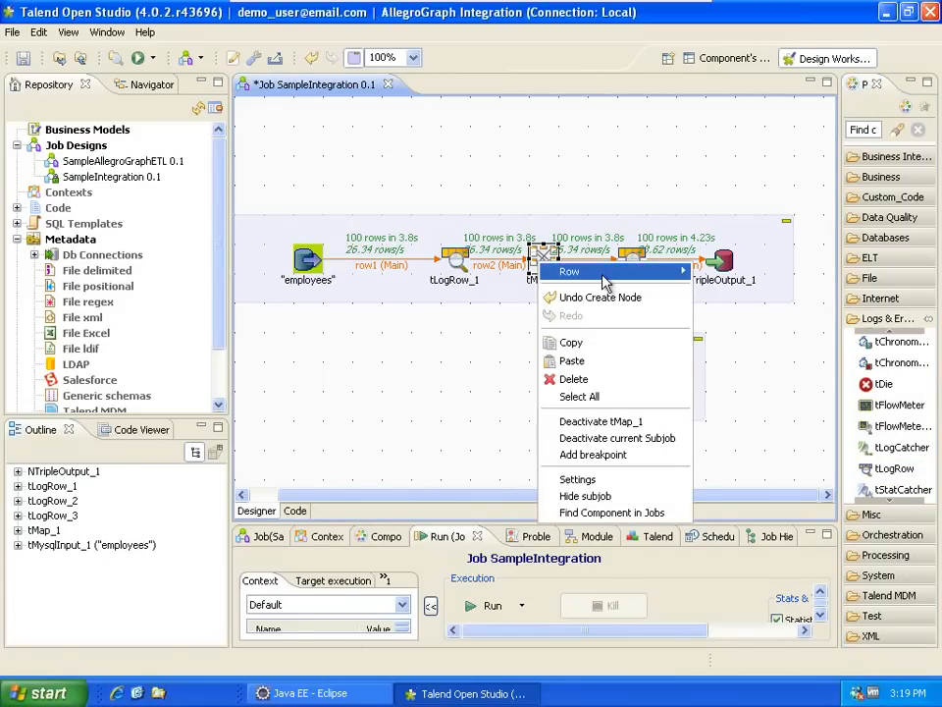
pyautogui.moveTo(619, 272)
pyautogui.click(721, 273)
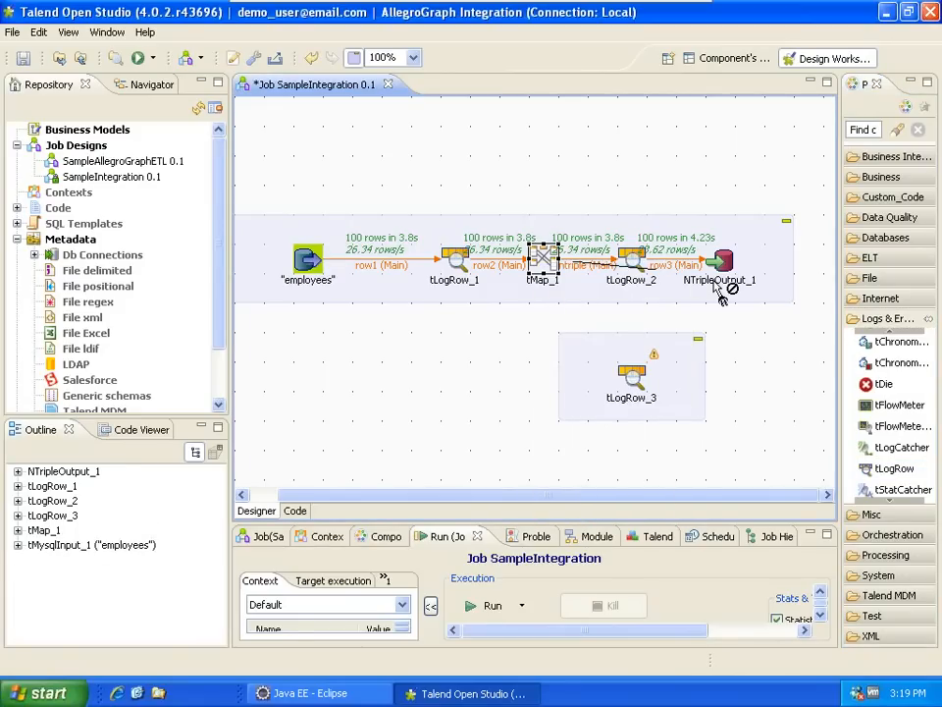
pyautogui.click(634, 381)
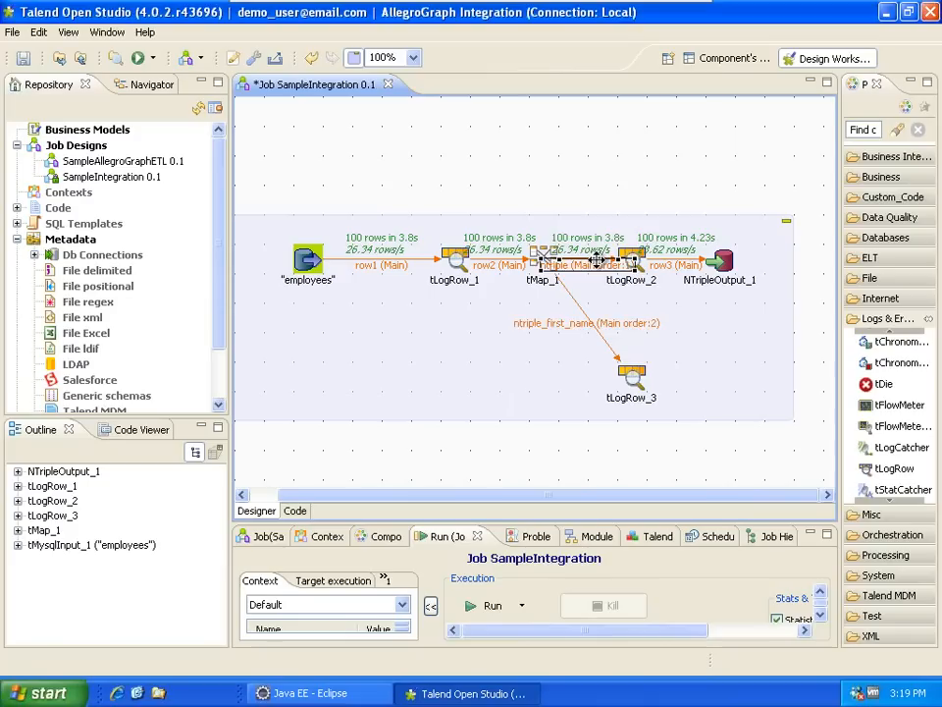
pyautogui.press('Delete')
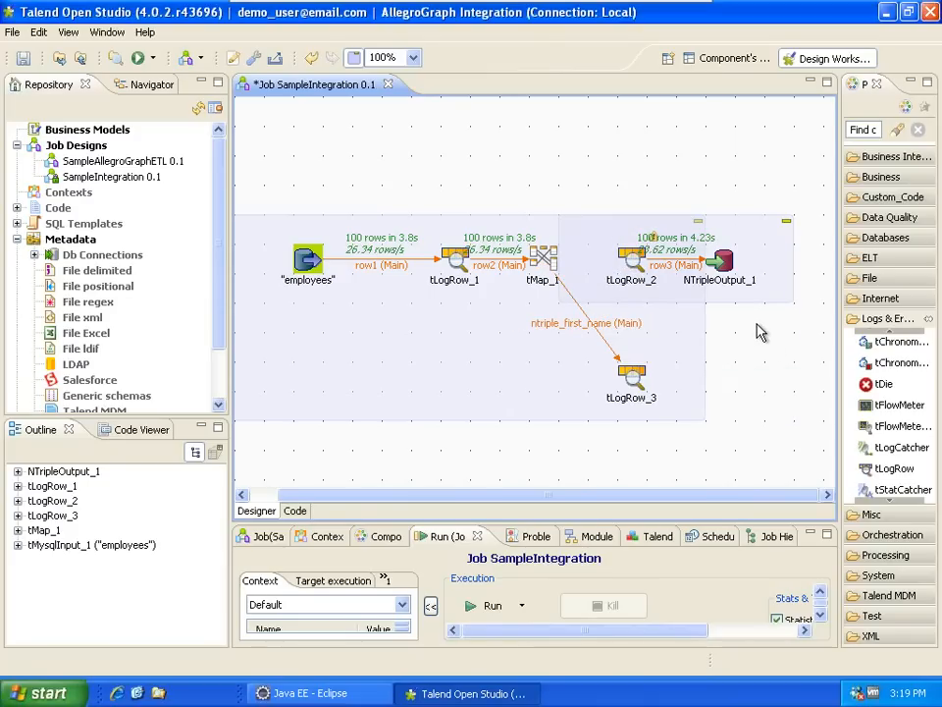
# - Run the job, which fails building with a String-to-int type mismatch
pyautogui.click(545, 261)
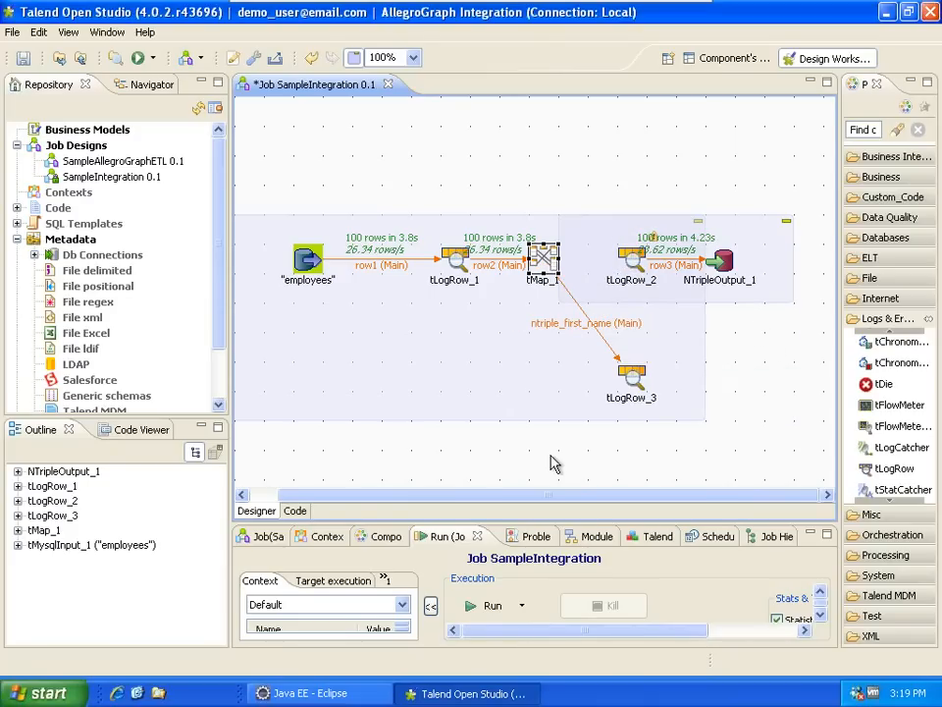
pyautogui.click(269, 383)
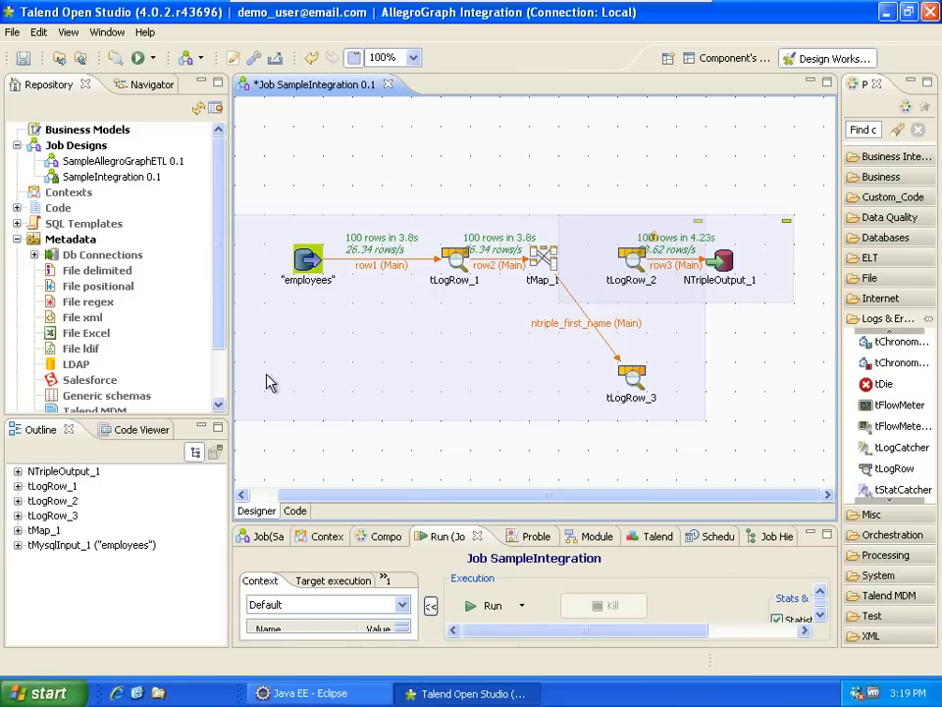
pyautogui.click(140, 61)
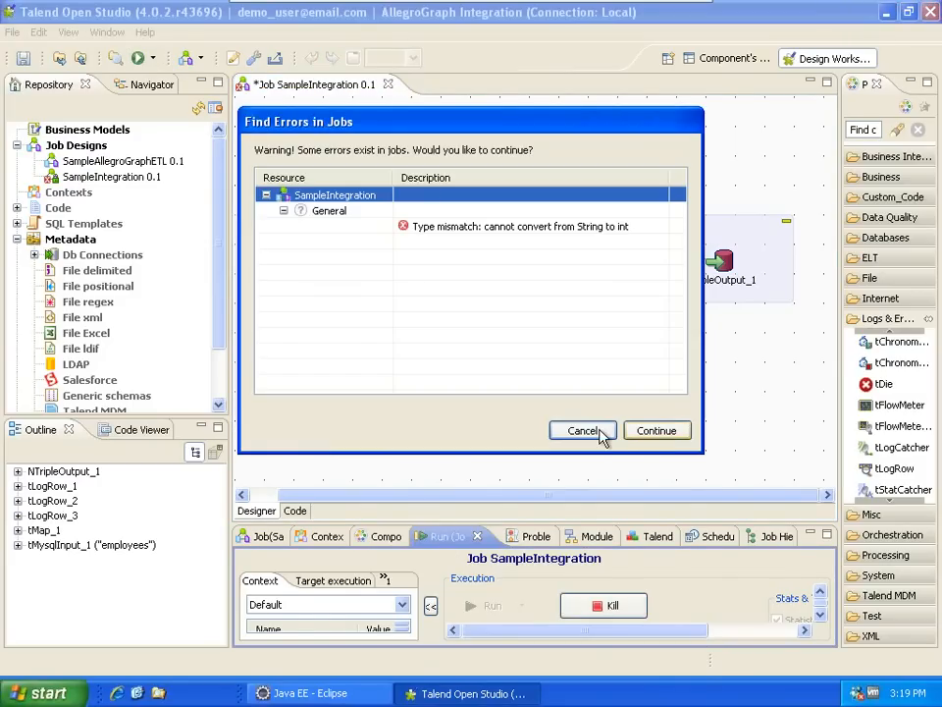
# - Cancel the failed run and change emp_no in tMap_1's ntriple_first_name output from int to String
pyautogui.click(600, 433)
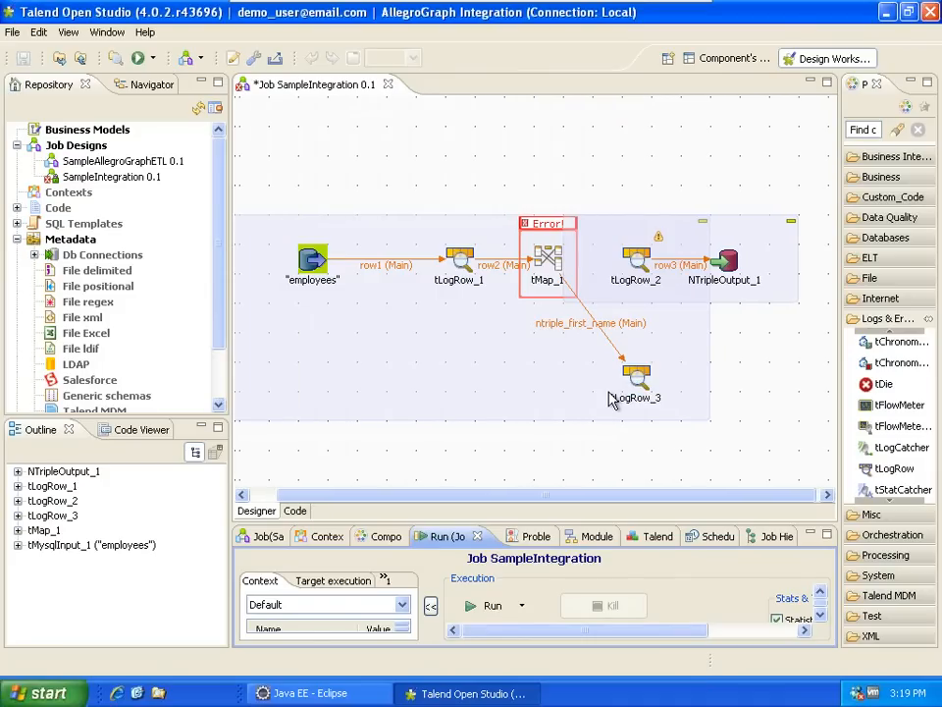
pyautogui.doubleClick(583, 307)
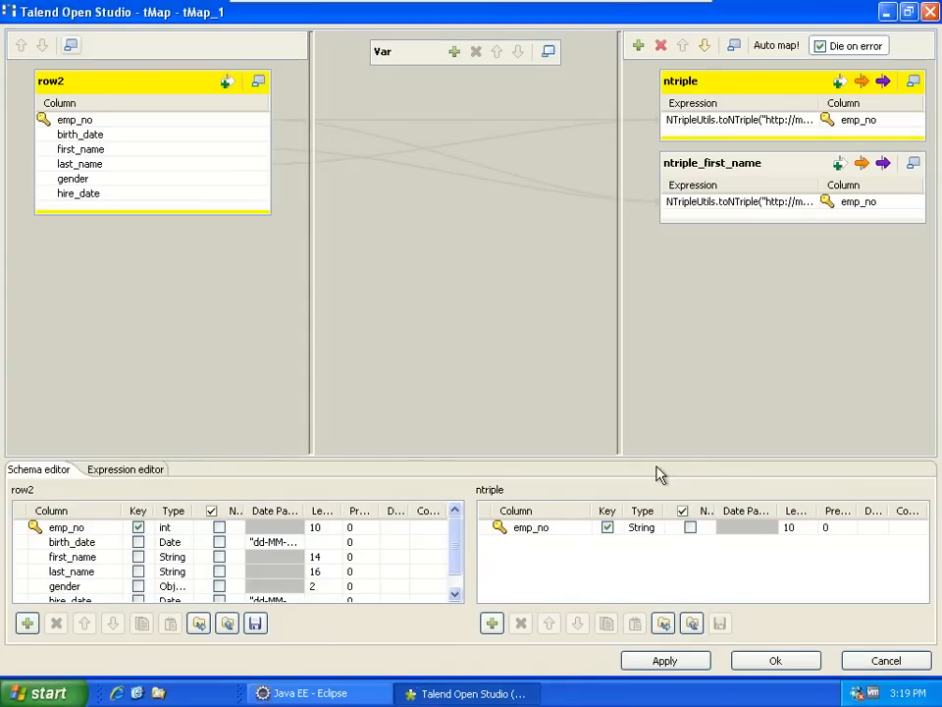
pyautogui.click(714, 172)
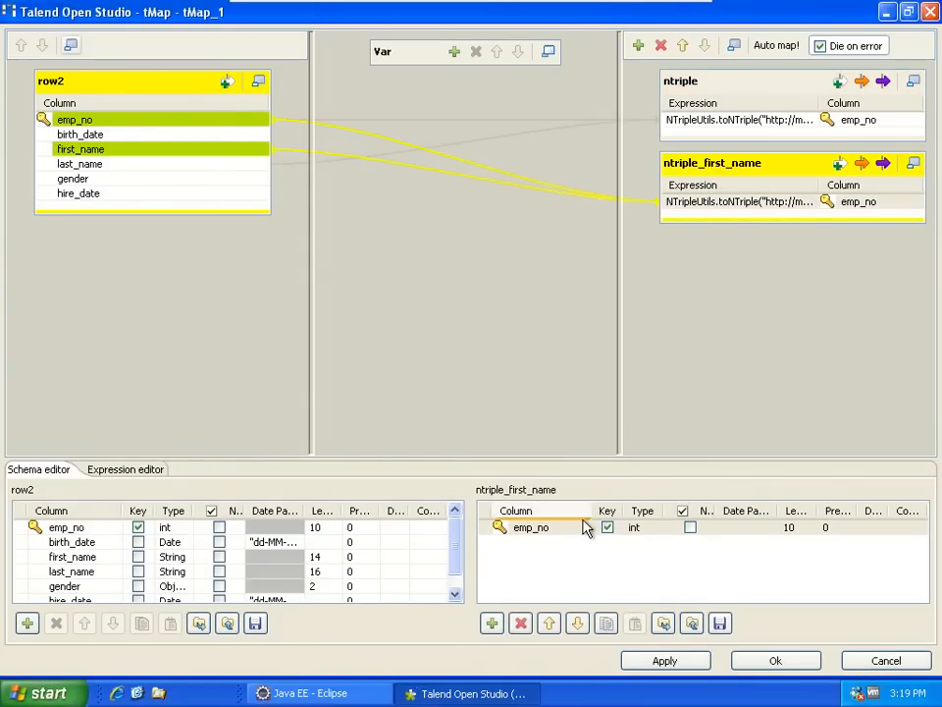
pyautogui.click(636, 530)
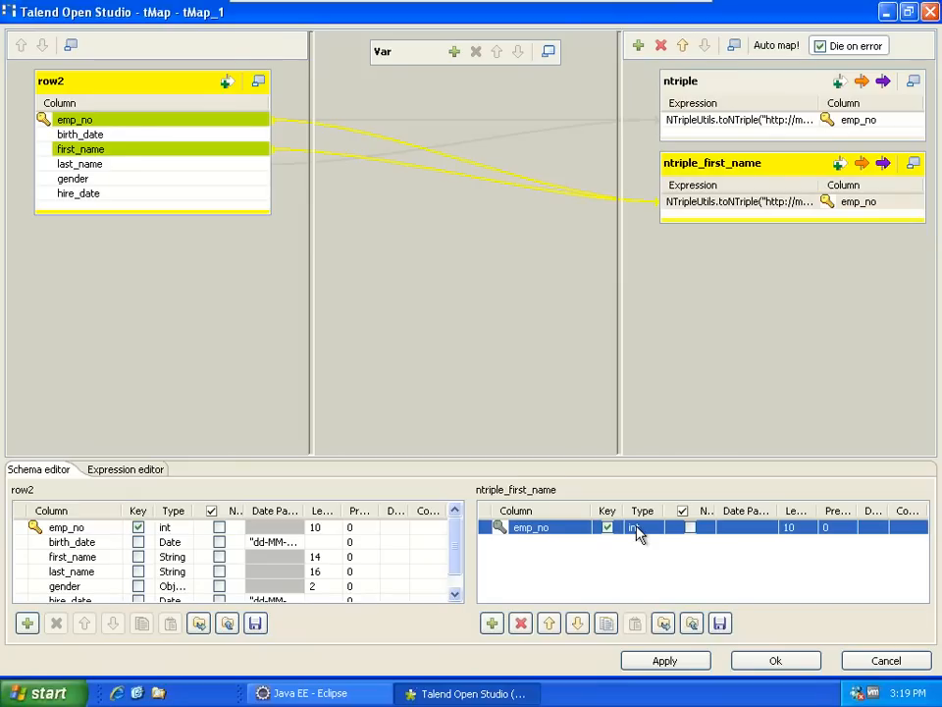
pyautogui.click(672, 530)
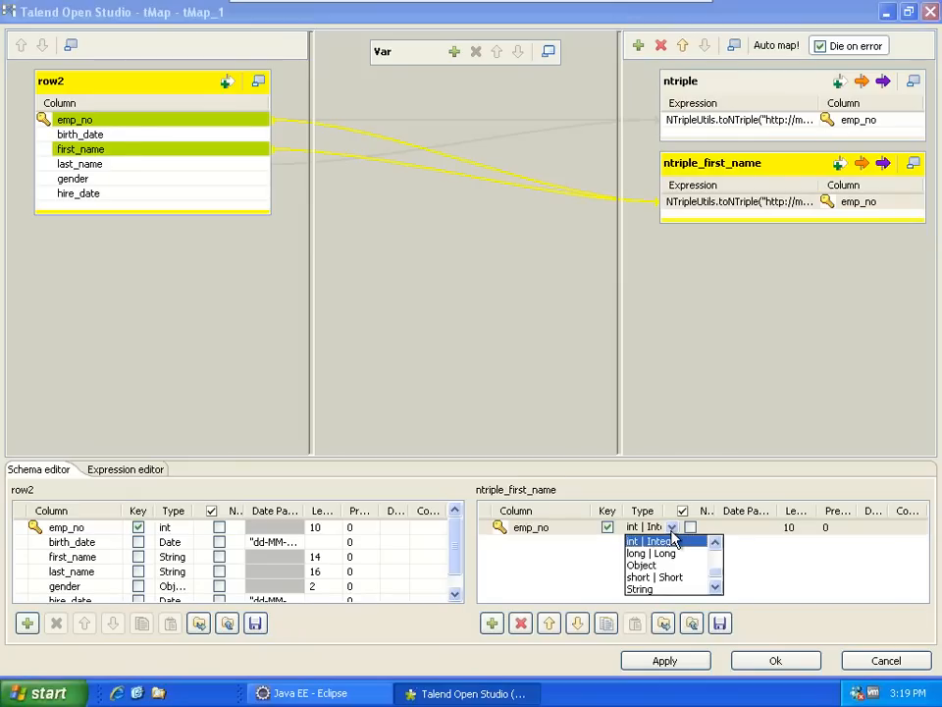
pyautogui.click(719, 584)
pyautogui.click(653, 577)
pyautogui.click(775, 659)
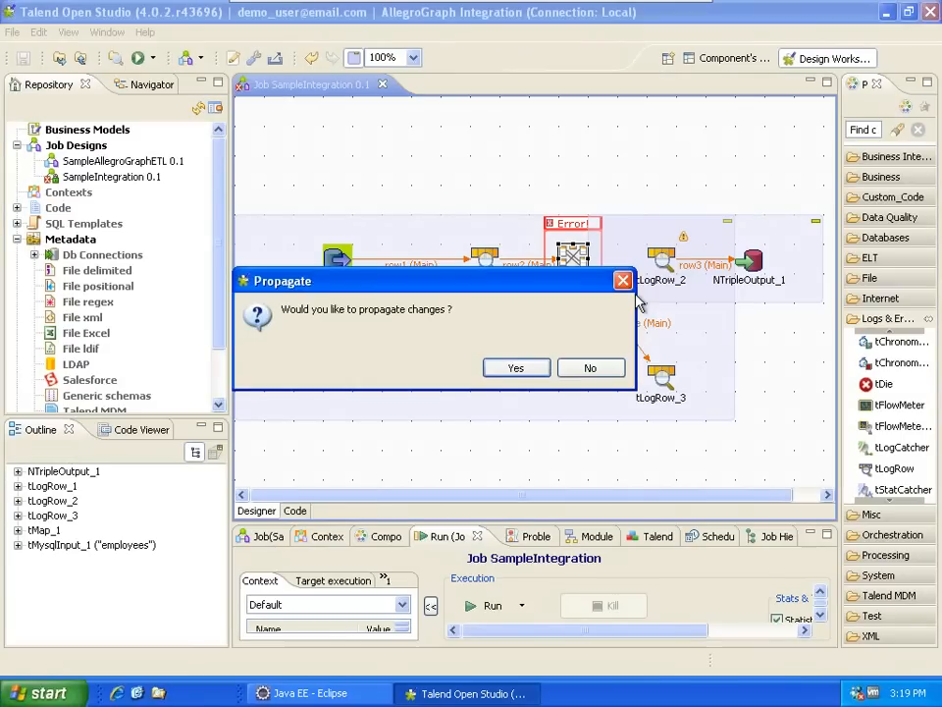
# - Propagate the tMap_1 schema changes, rerun the job with F6, and maximize the Run output
pyautogui.click(515, 368)
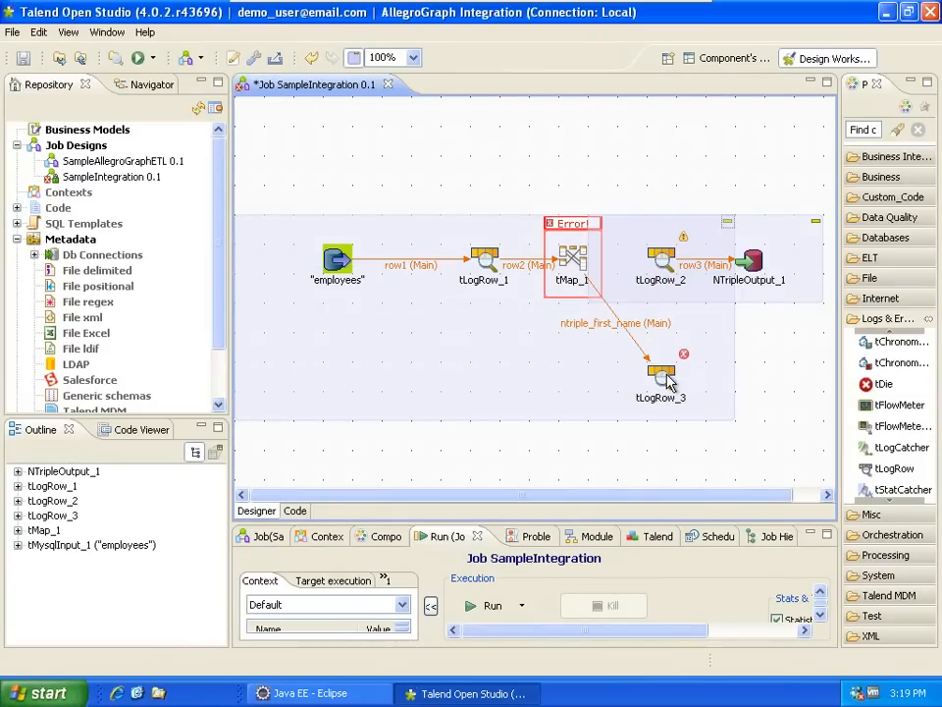
pyautogui.click(666, 377)
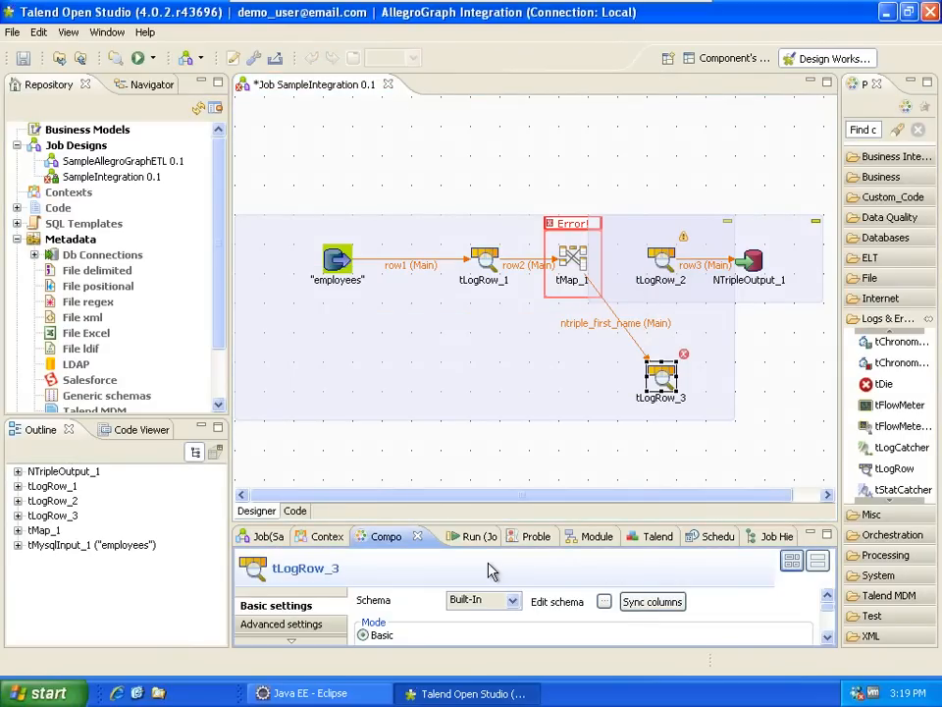
pyautogui.click(464, 458)
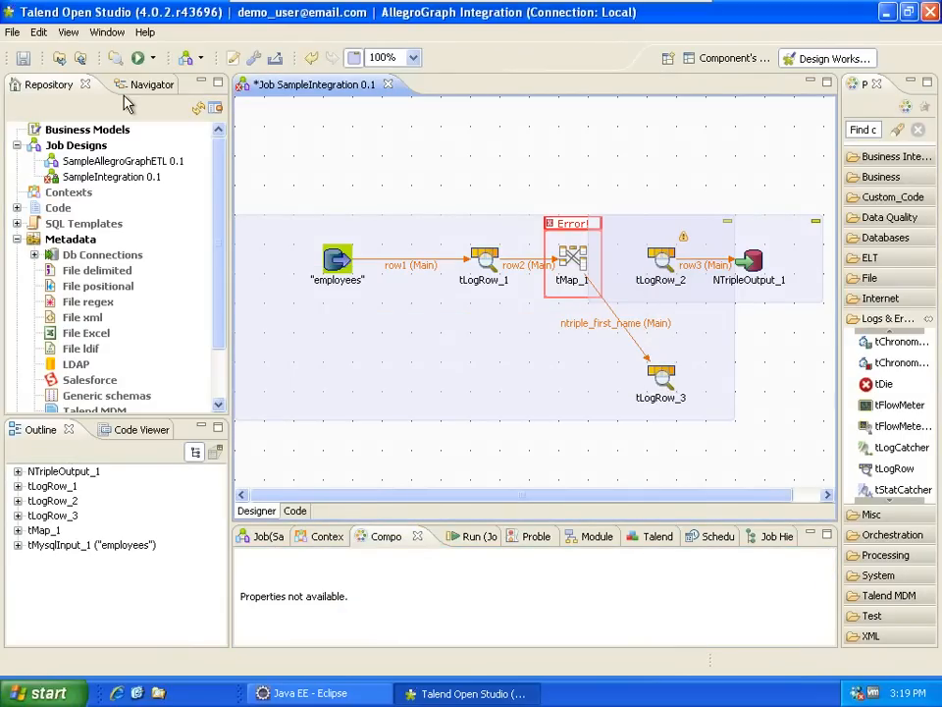
pyautogui.press('F6')
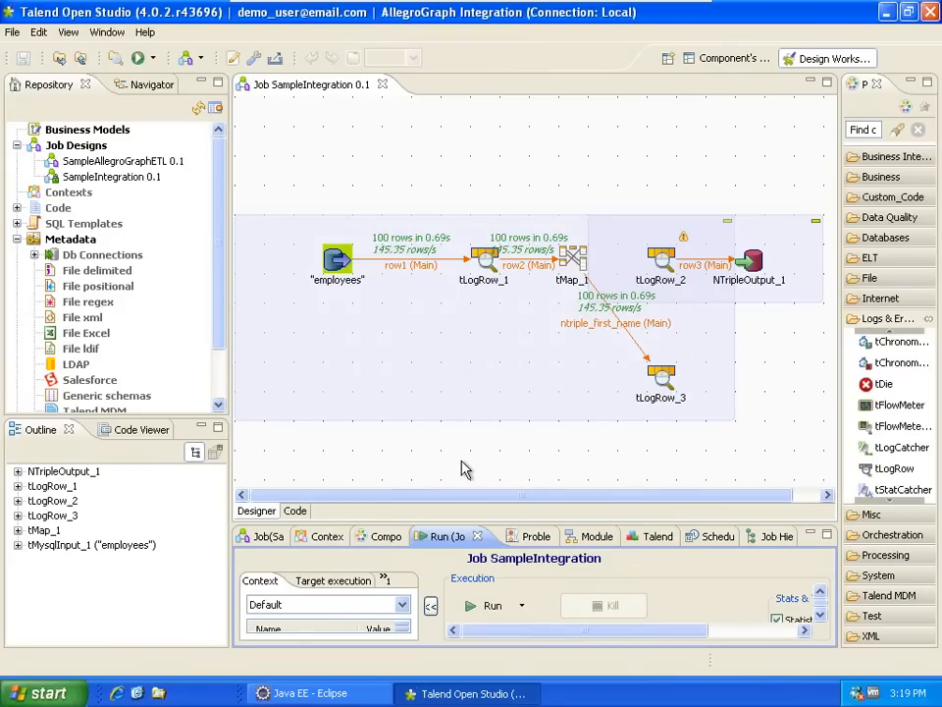
pyautogui.doubleClick(450, 536)
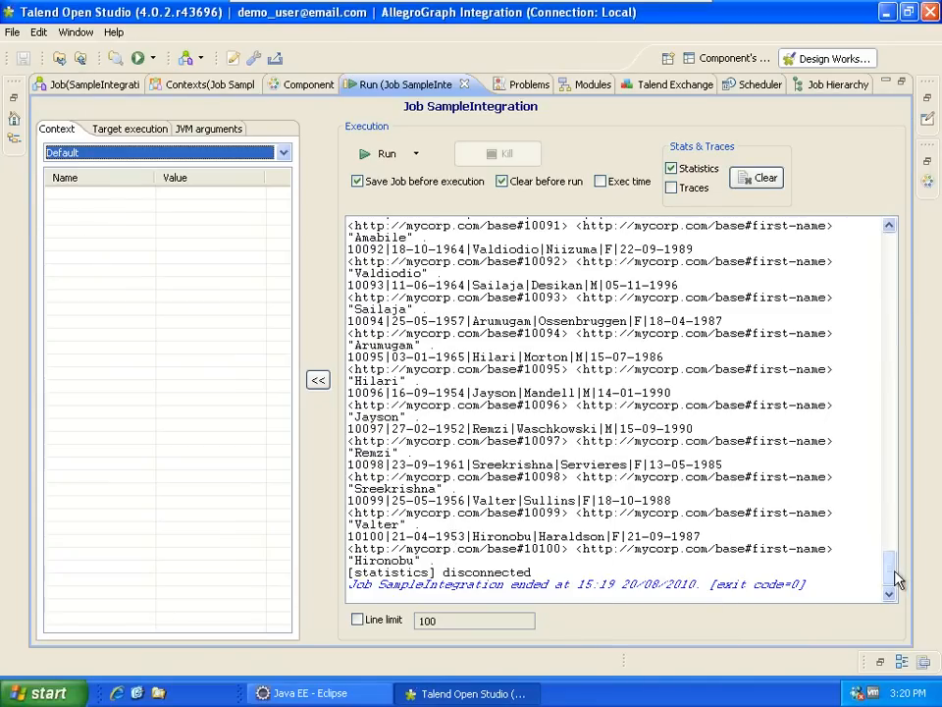
pyautogui.moveTo(893, 577); pyautogui.dragTo(890, 265)
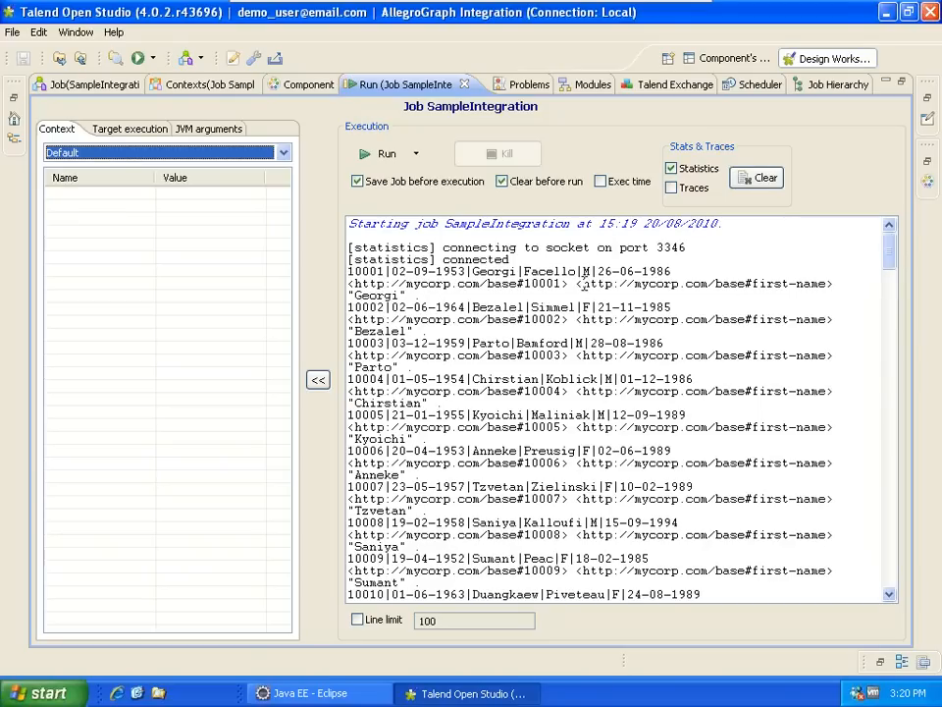
pyautogui.moveTo(583, 284); pyautogui.dragTo(826, 283)
pyautogui.moveTo(353, 284)
pyautogui.mouseDown()
pyautogui.moveTo(487, 284)
pyautogui.moveTo(353, 284)
pyautogui.mouseUp()
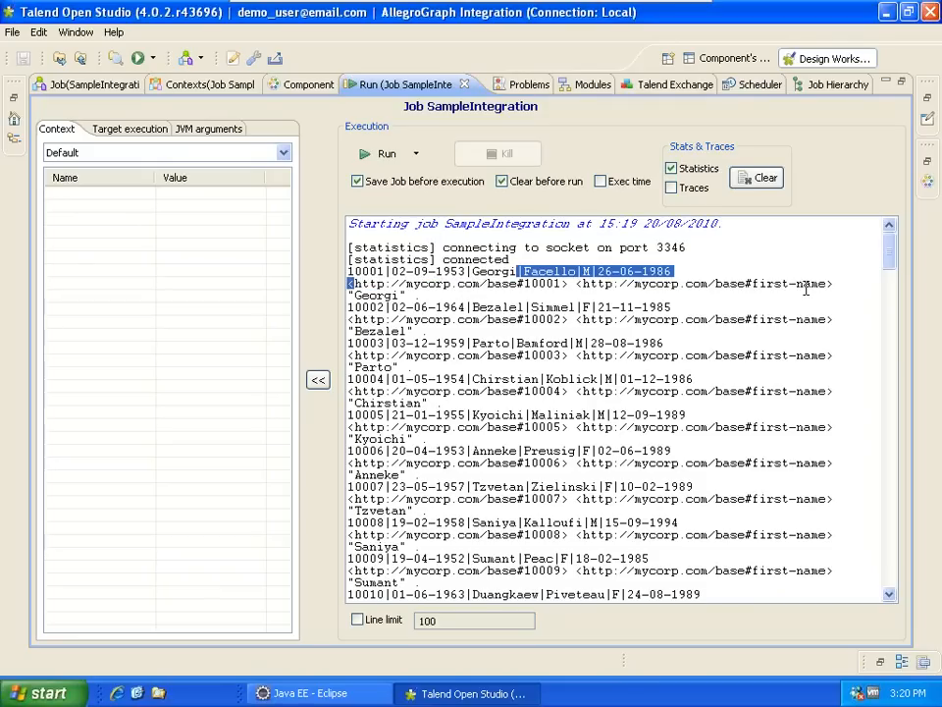
pyautogui.moveTo(744, 283); pyautogui.dragTo(826, 284)
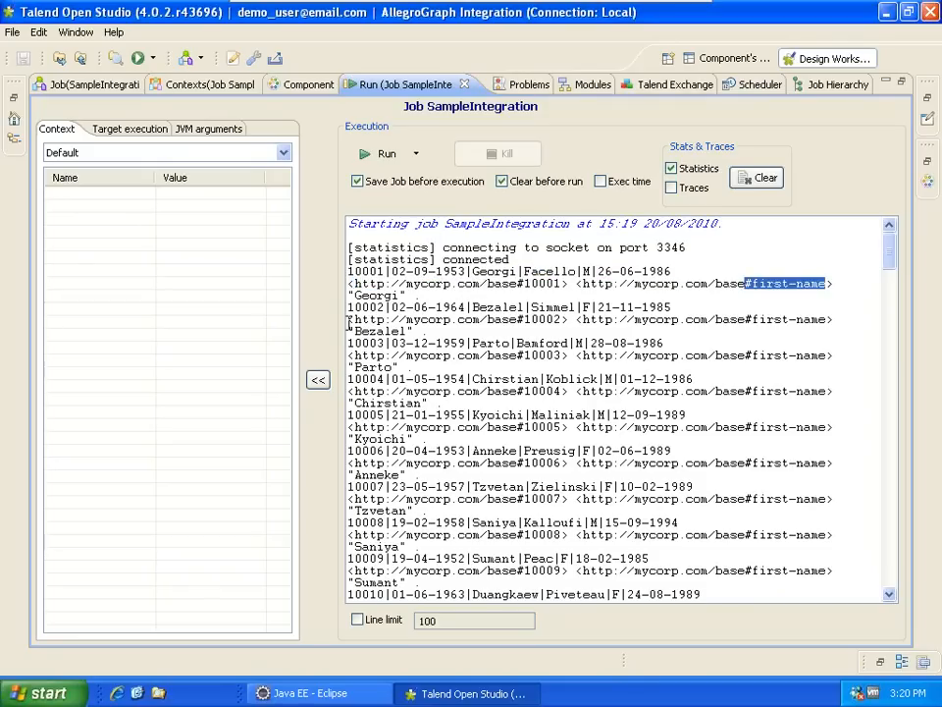
pyautogui.moveTo(348, 296); pyautogui.dragTo(403, 295)
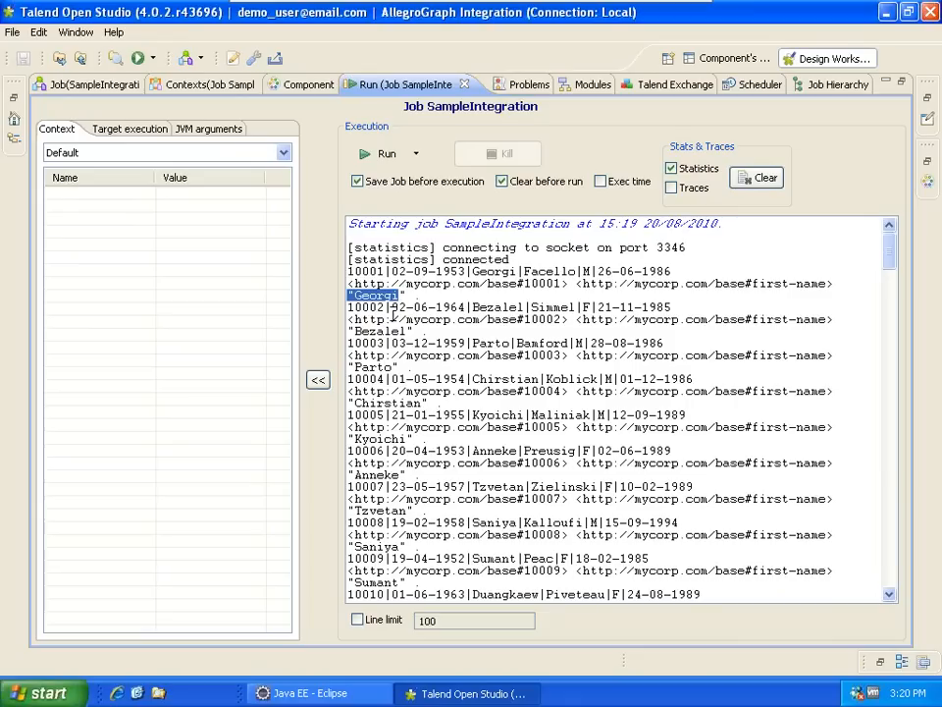